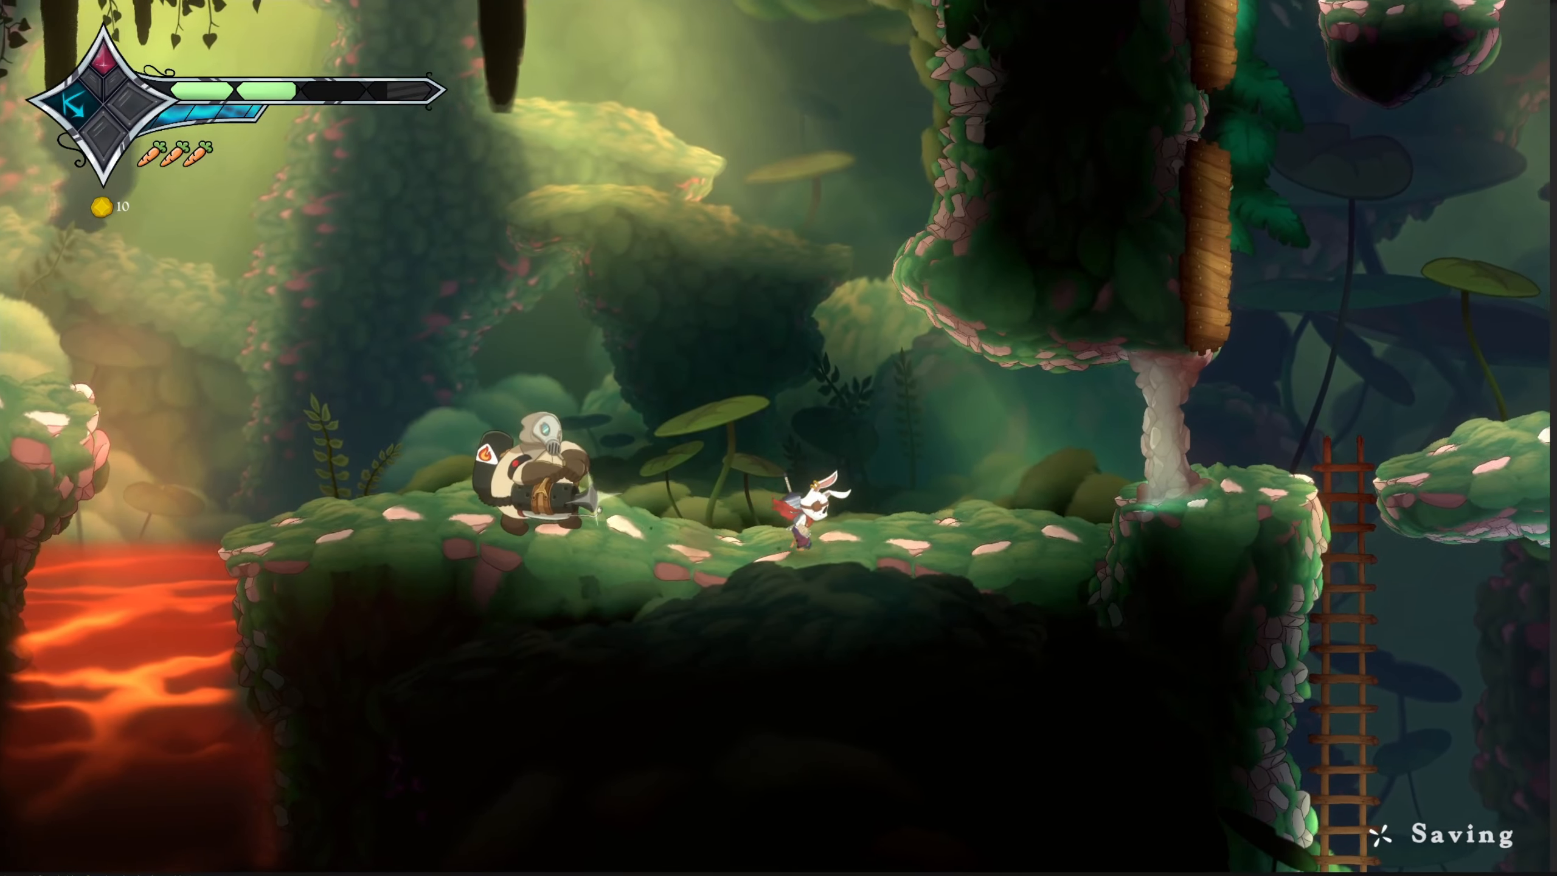
pyautogui.press('Left')
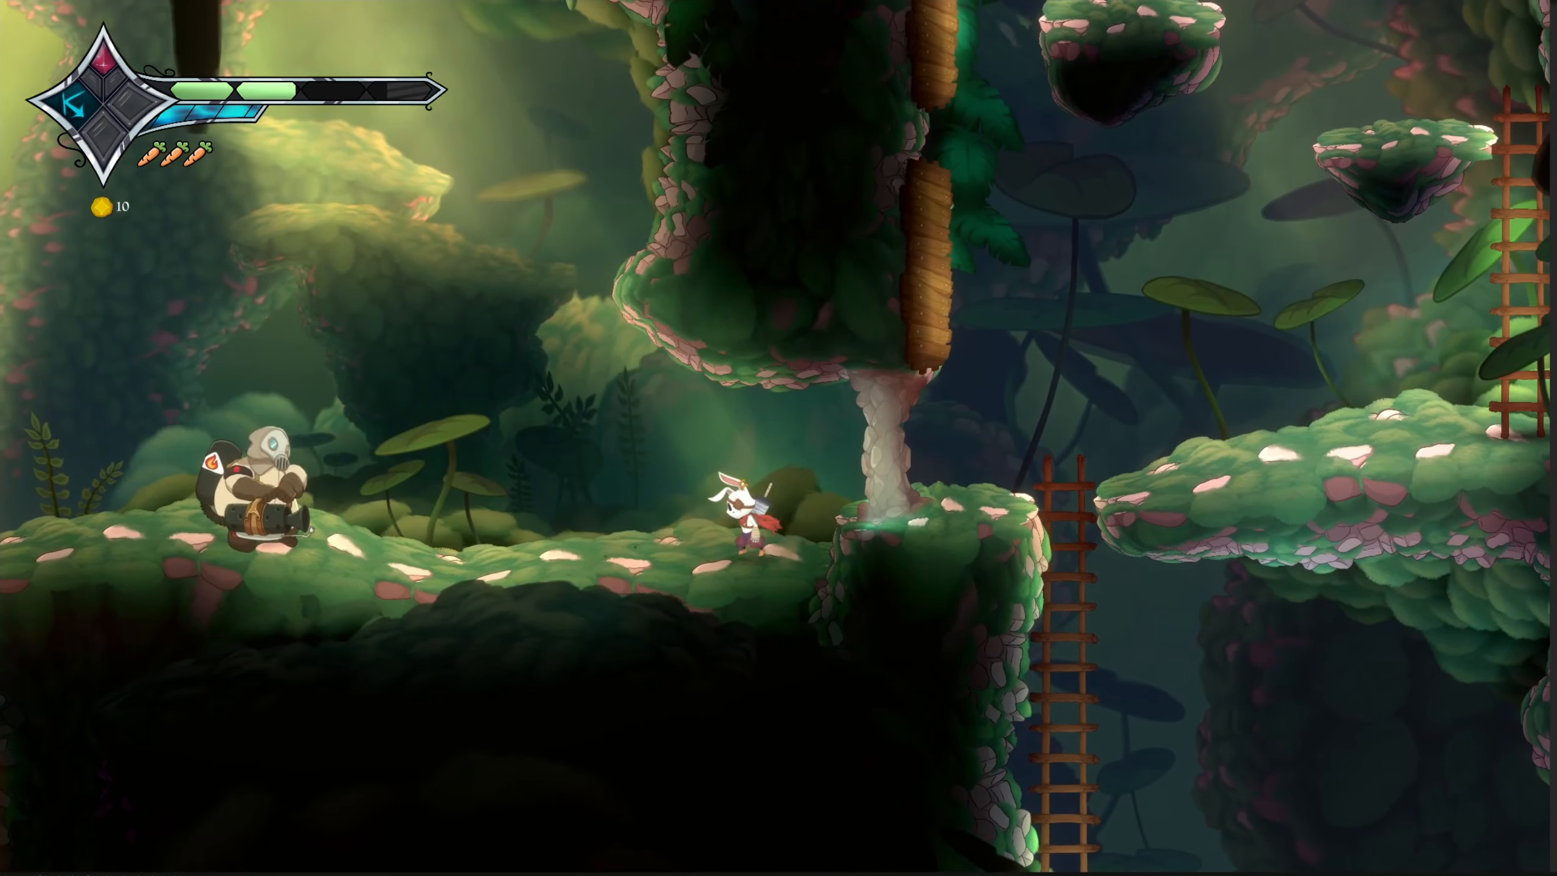
pyautogui.press('x')
pyautogui.press('Right')
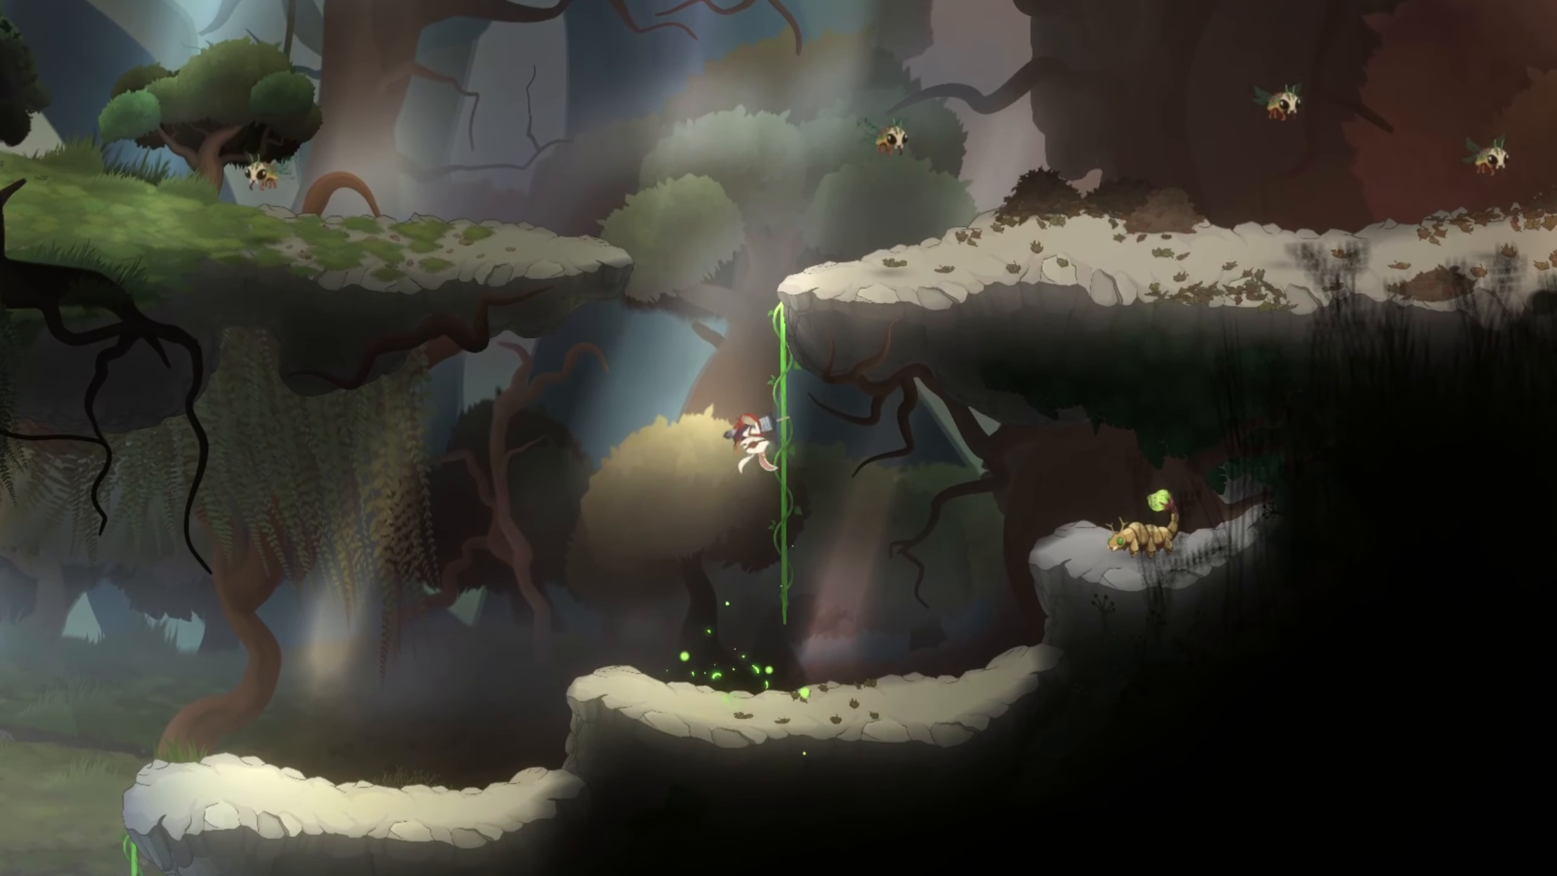
pyautogui.press('a')
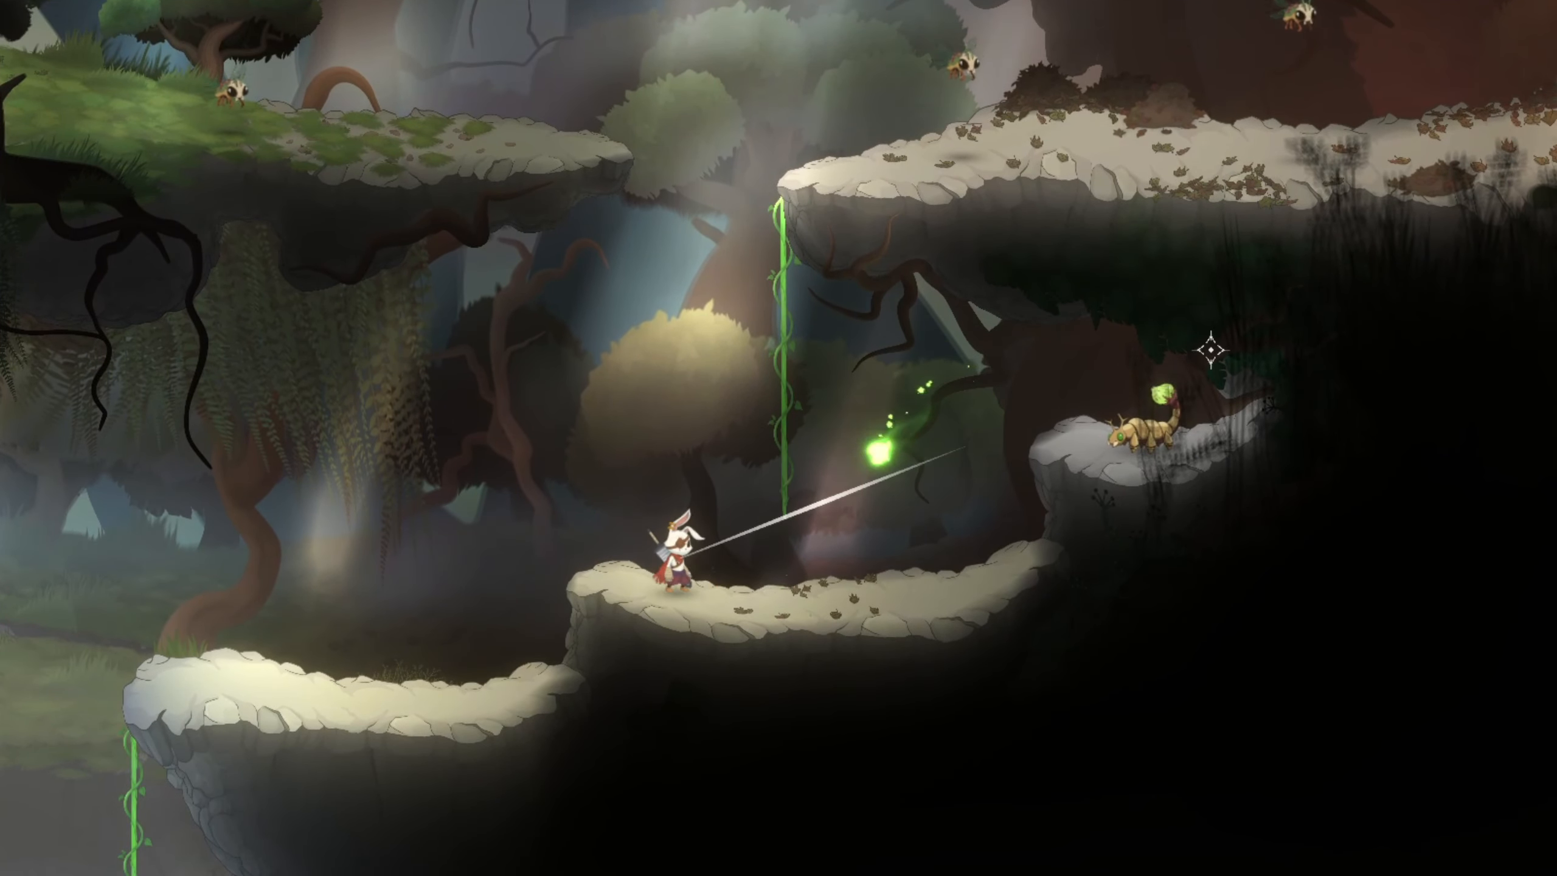
pyautogui.click(1039, 570)
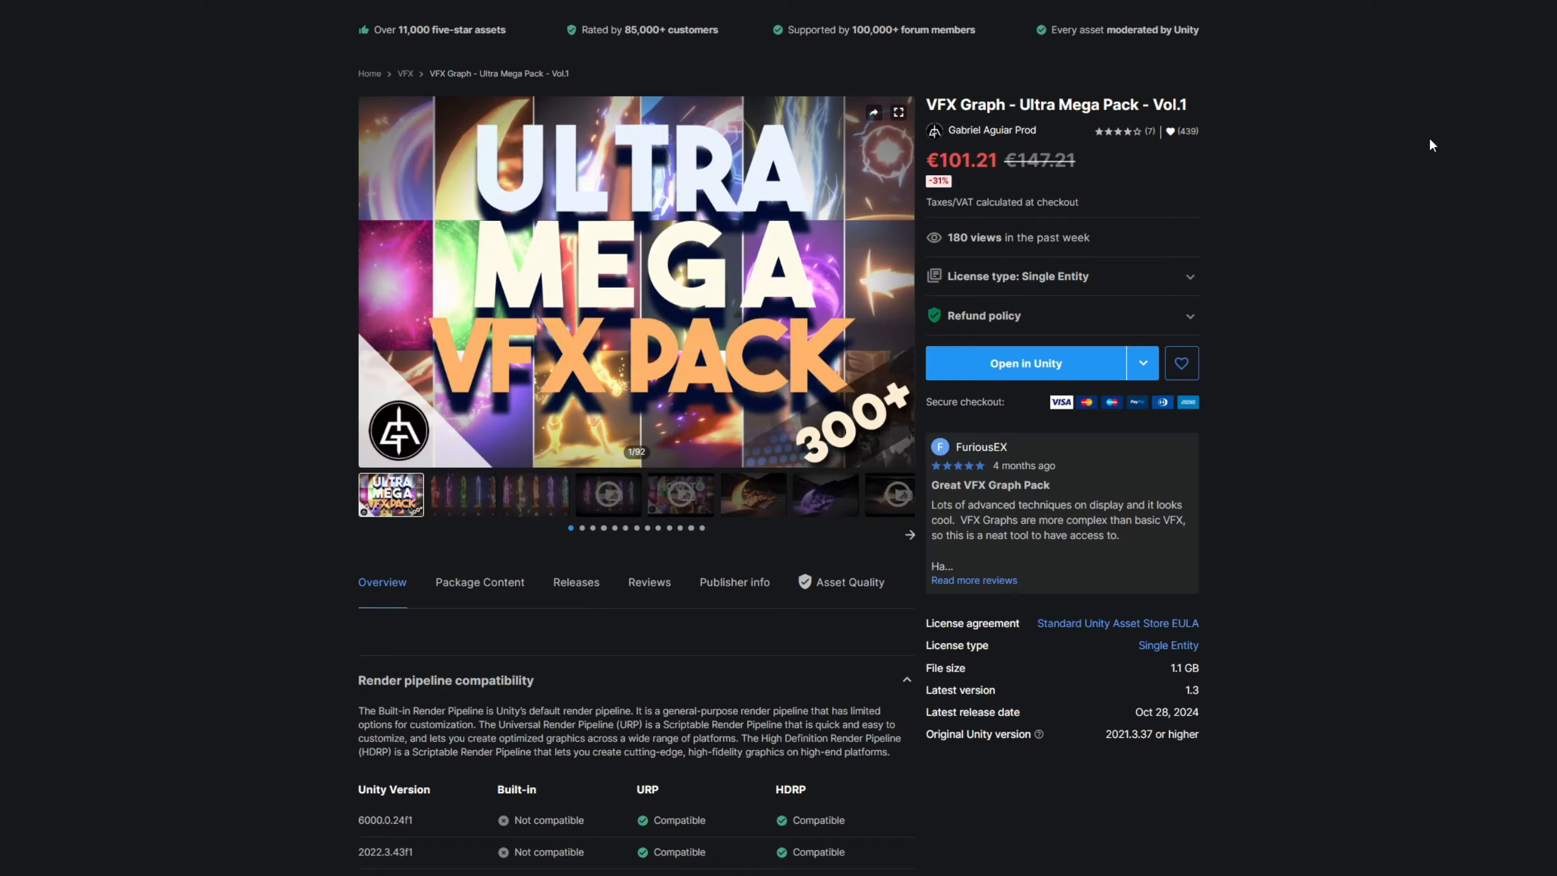
# Browse the preview gallery of the VFX Graph - Ultra Mega Pack - Vol.1 and the Flash Deals asset listing.
pyautogui.click(916, 539)
pyautogui.click(916, 540)
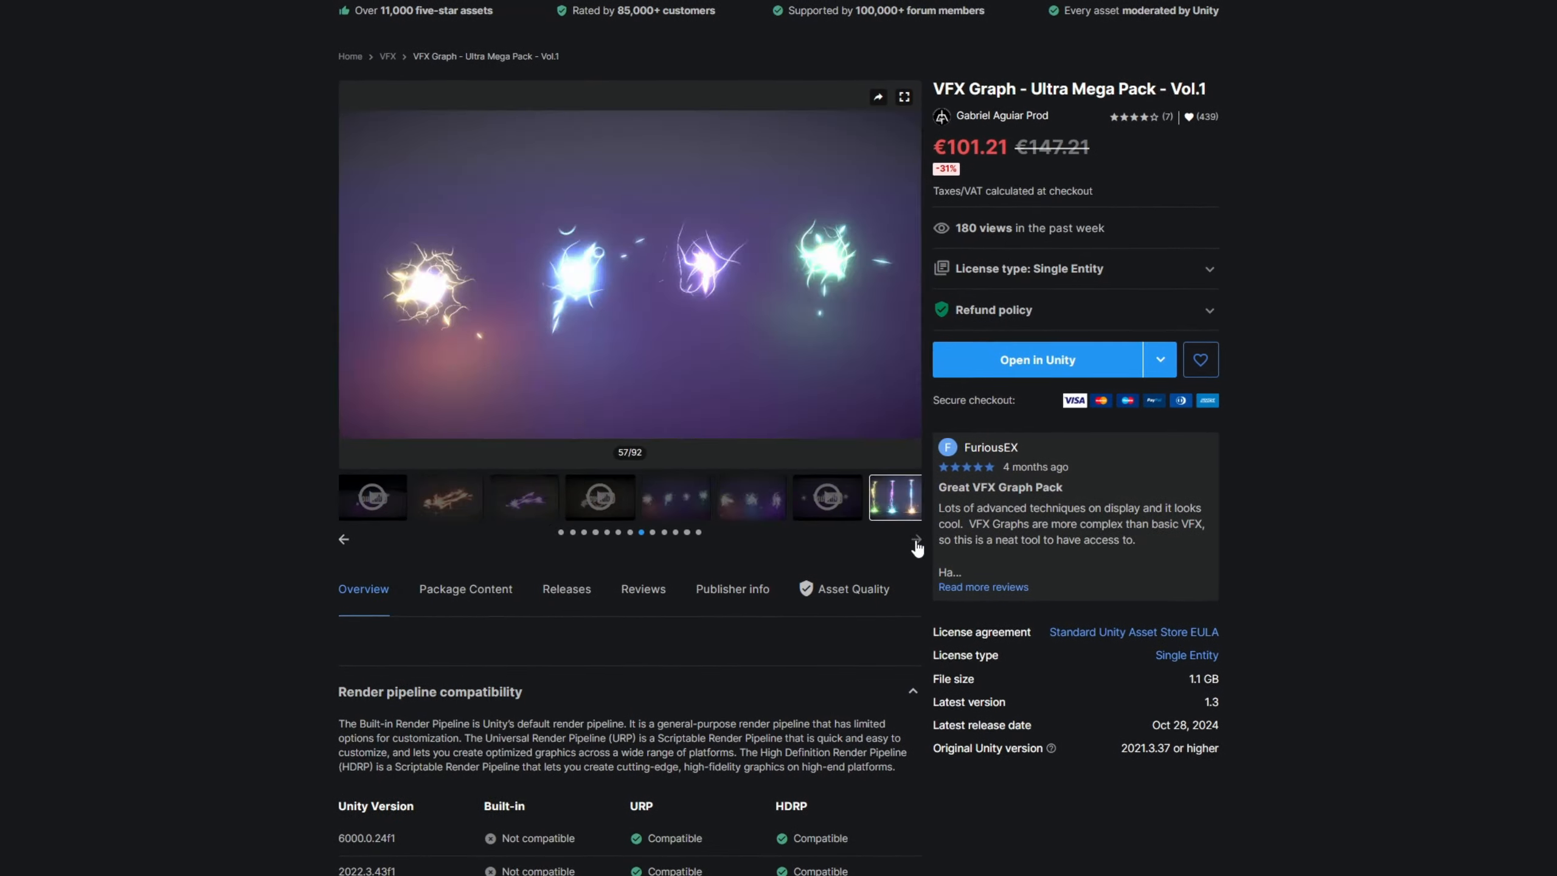
pyautogui.click(916, 541)
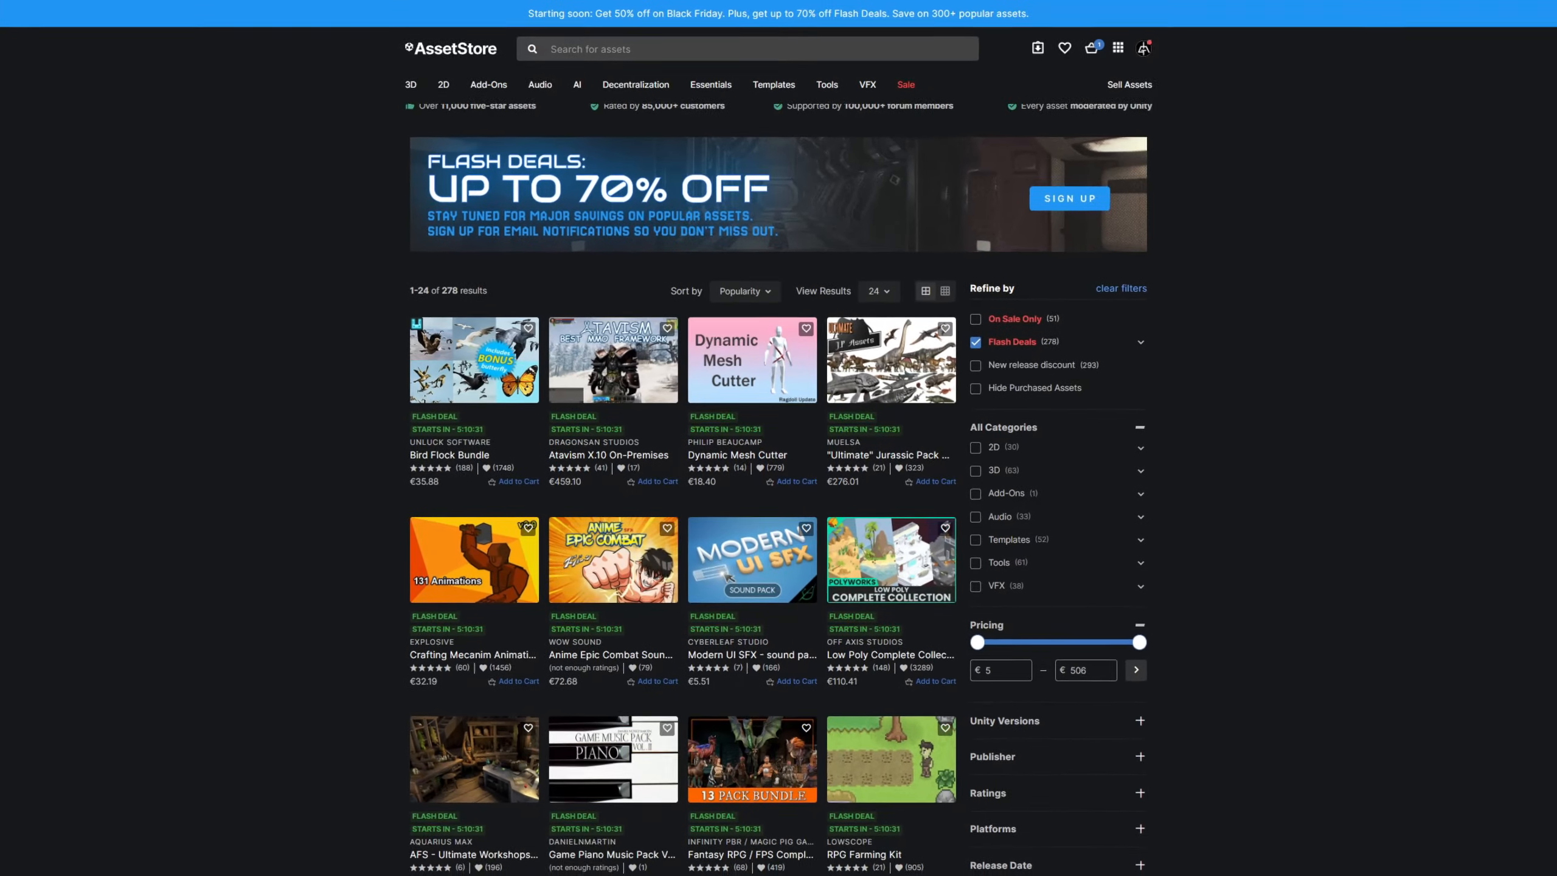
pyautogui.scroll(-5, 778, 490)
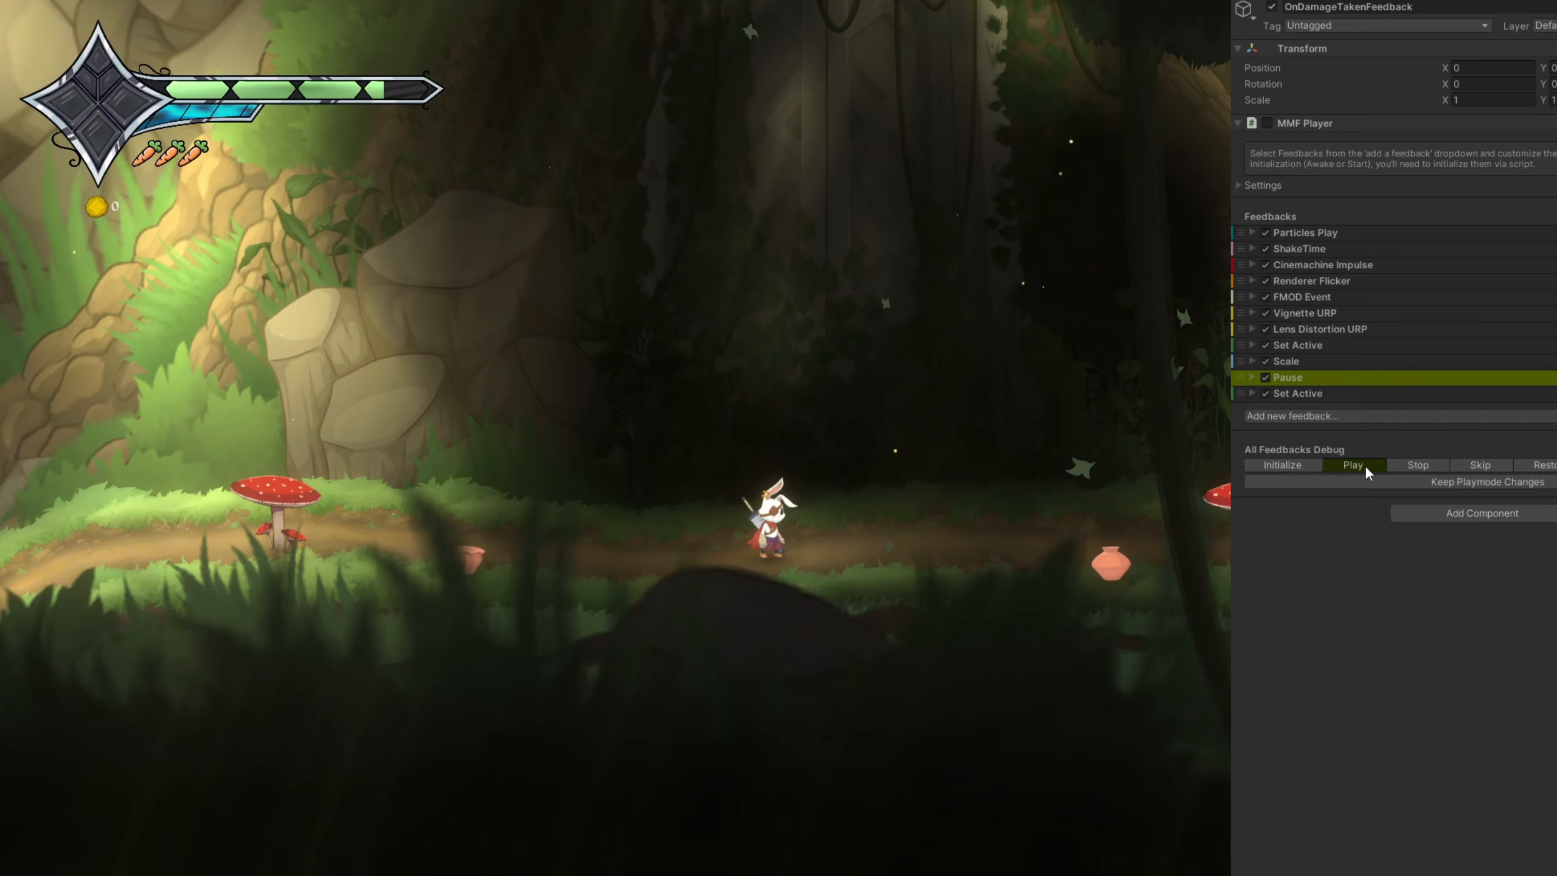
# Play all feedbacks of OnDamageTakenFeedback in its MMF Player to preview the damage effect in the game.
pyautogui.click(1353, 464)
pyautogui.click(1352, 464)
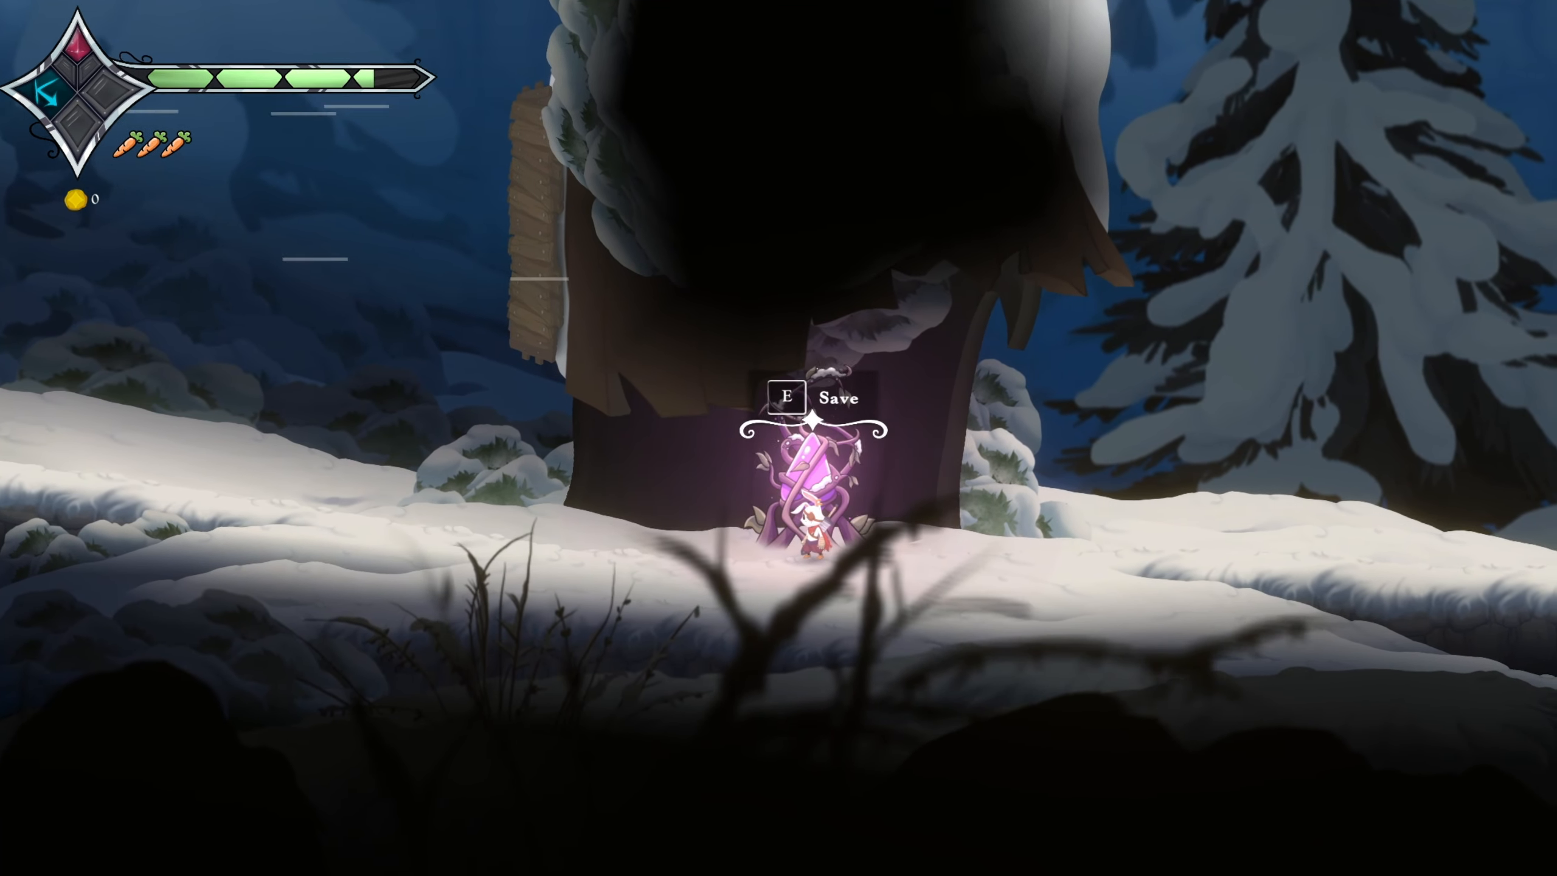
pyautogui.press('e')
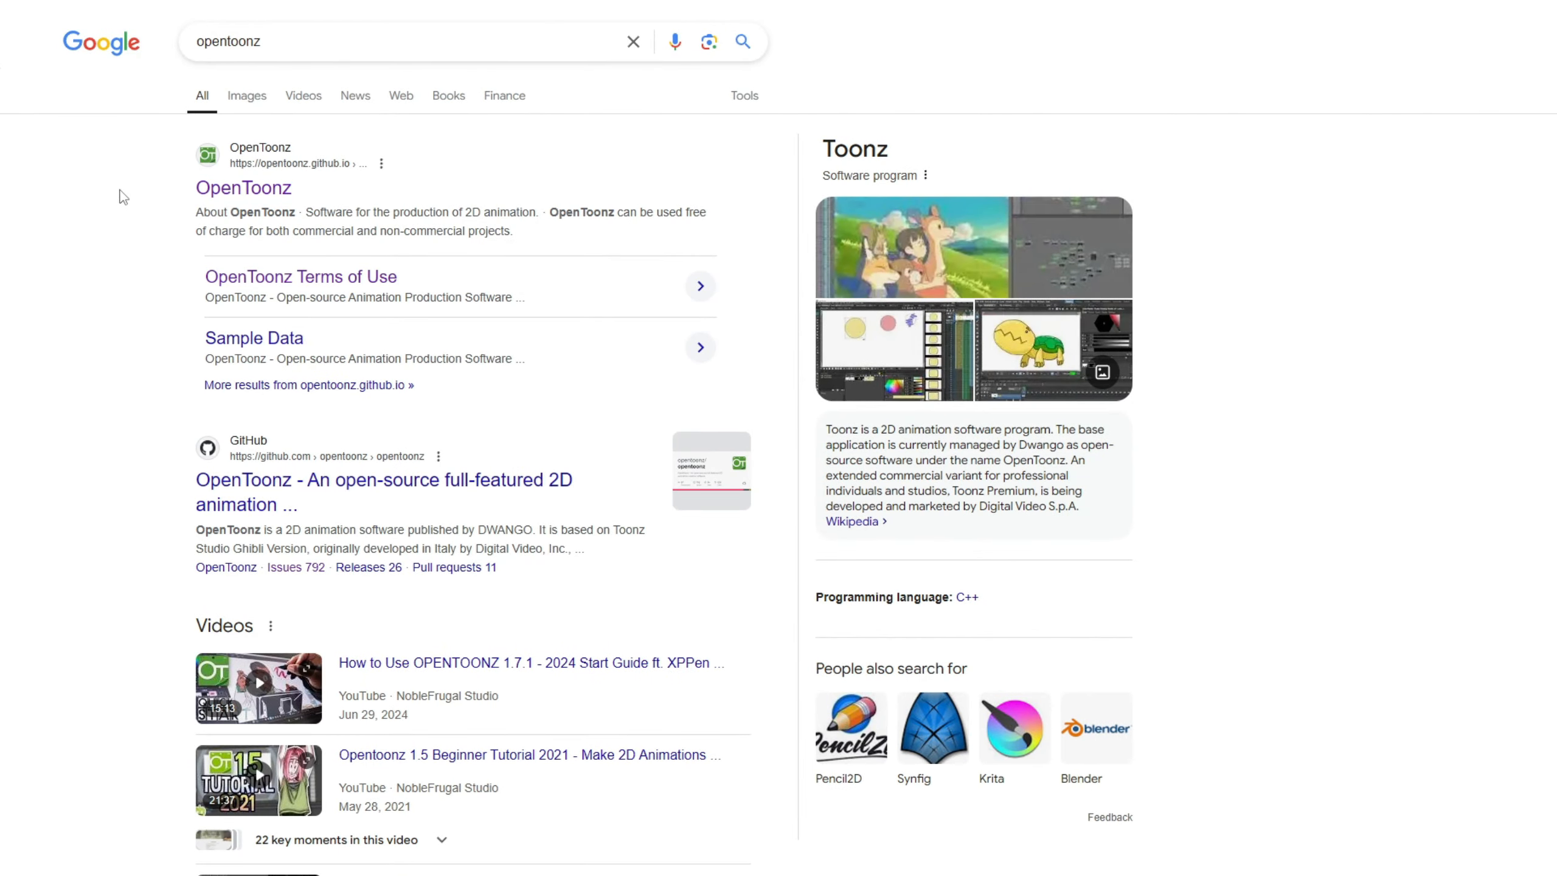
# Open the official OpenToonz website from the search results and follow its OpenToonz download link.
pyautogui.click(243, 188)
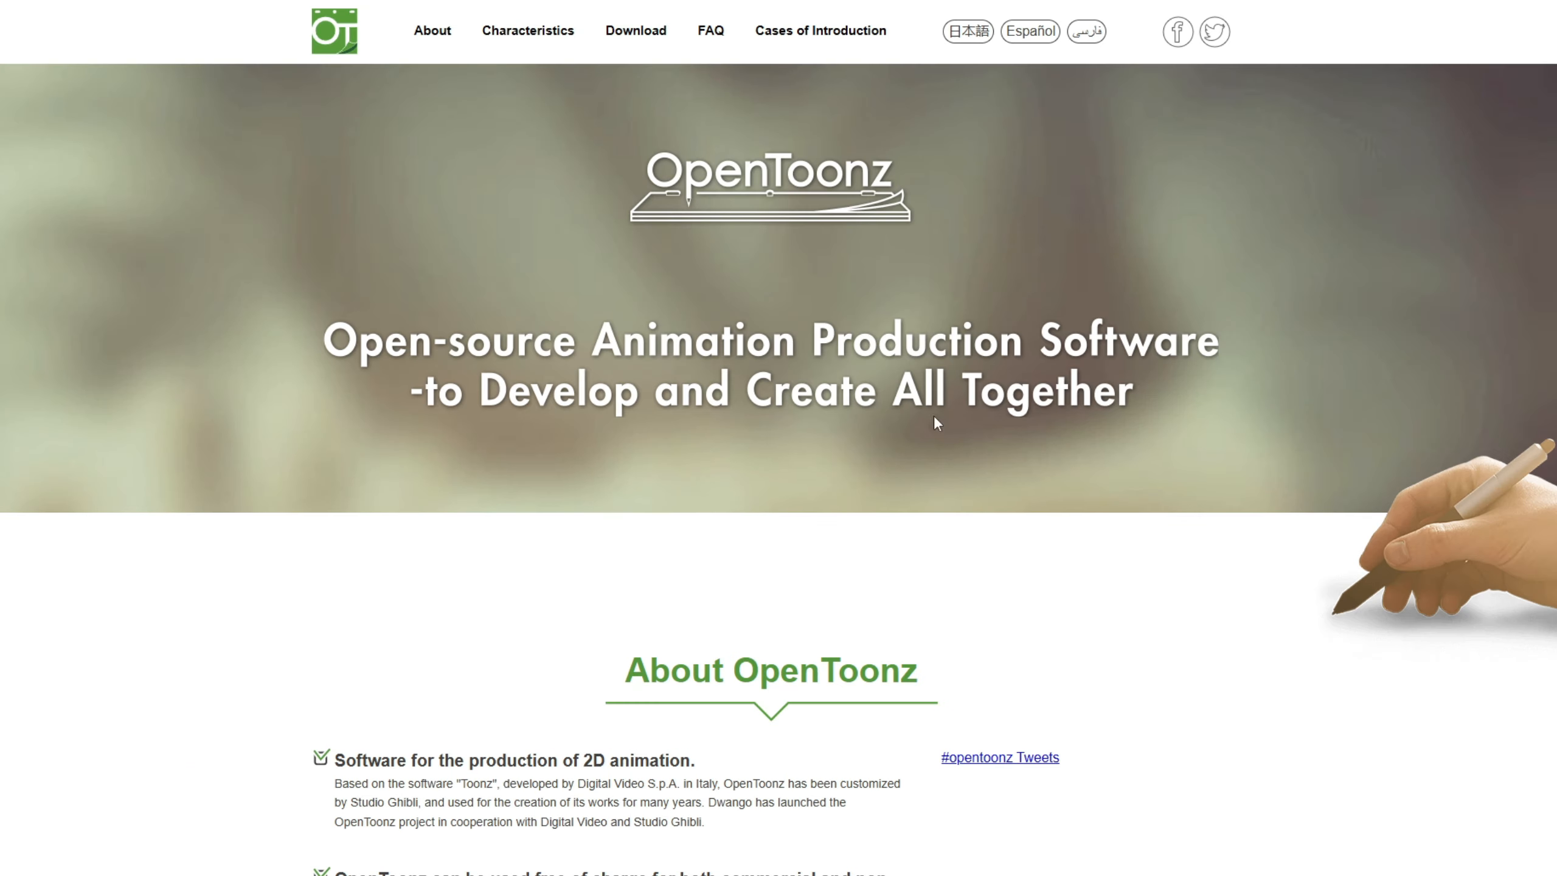
pyautogui.click(636, 33)
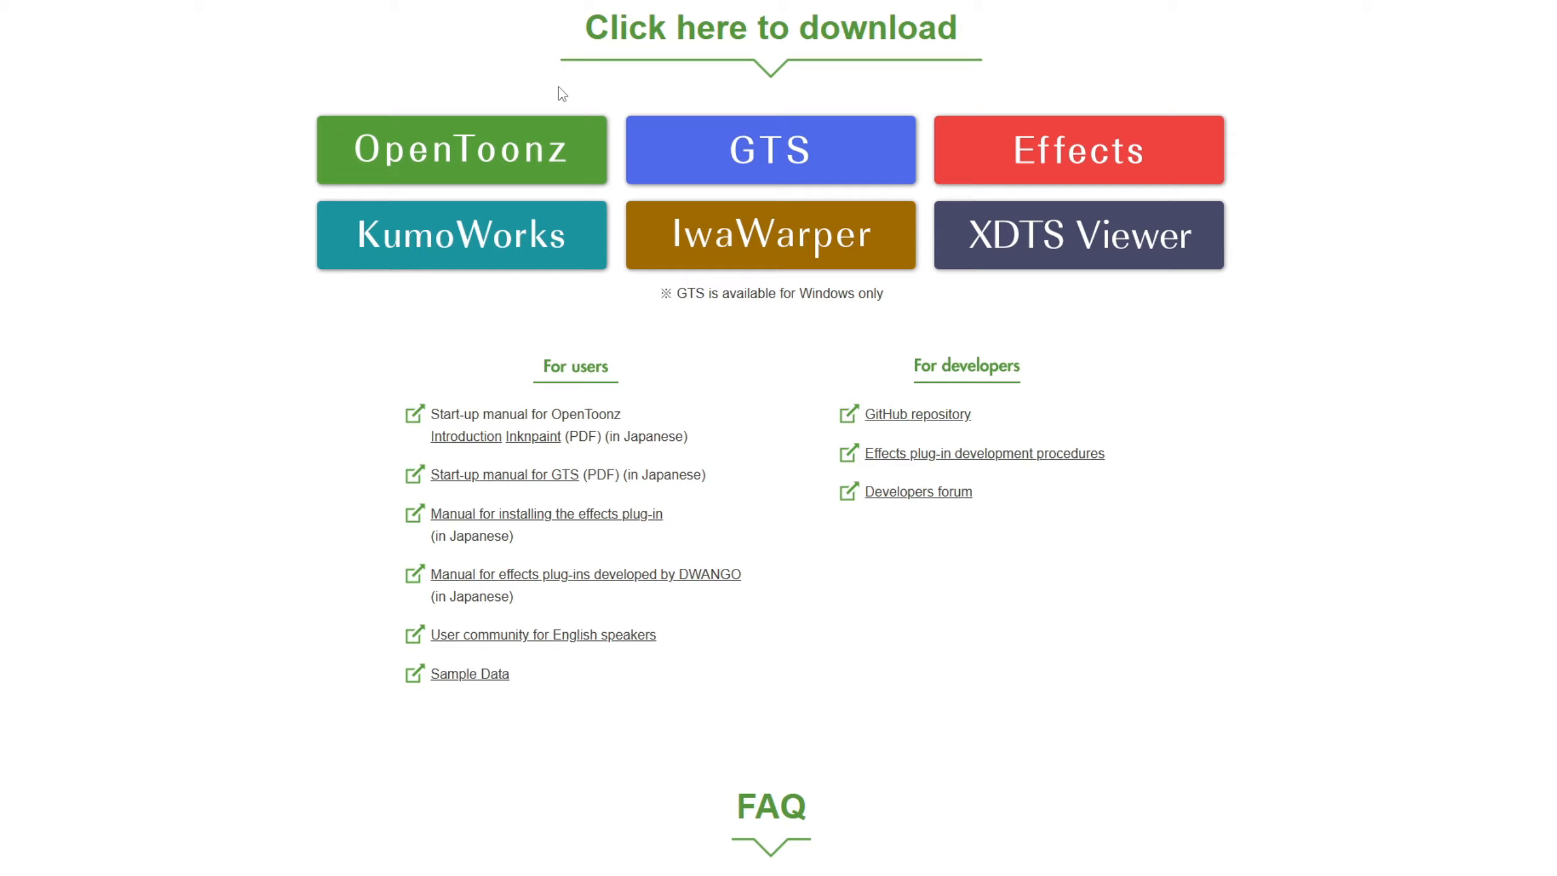
pyautogui.click(491, 151)
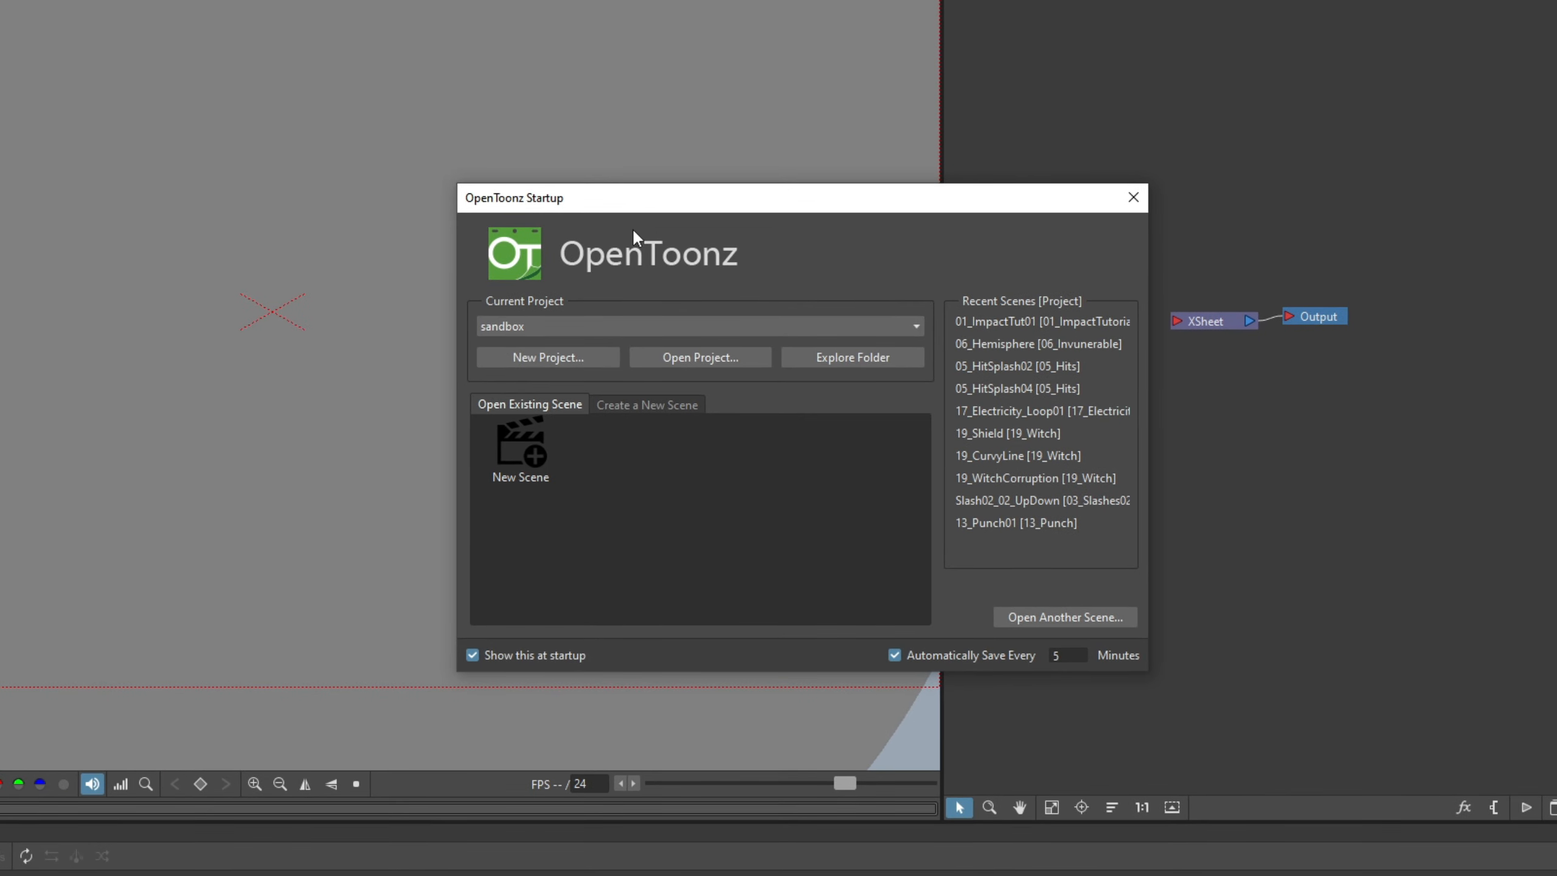
pyautogui.click(543, 325)
pyautogui.scroll(-3, 554, 398)
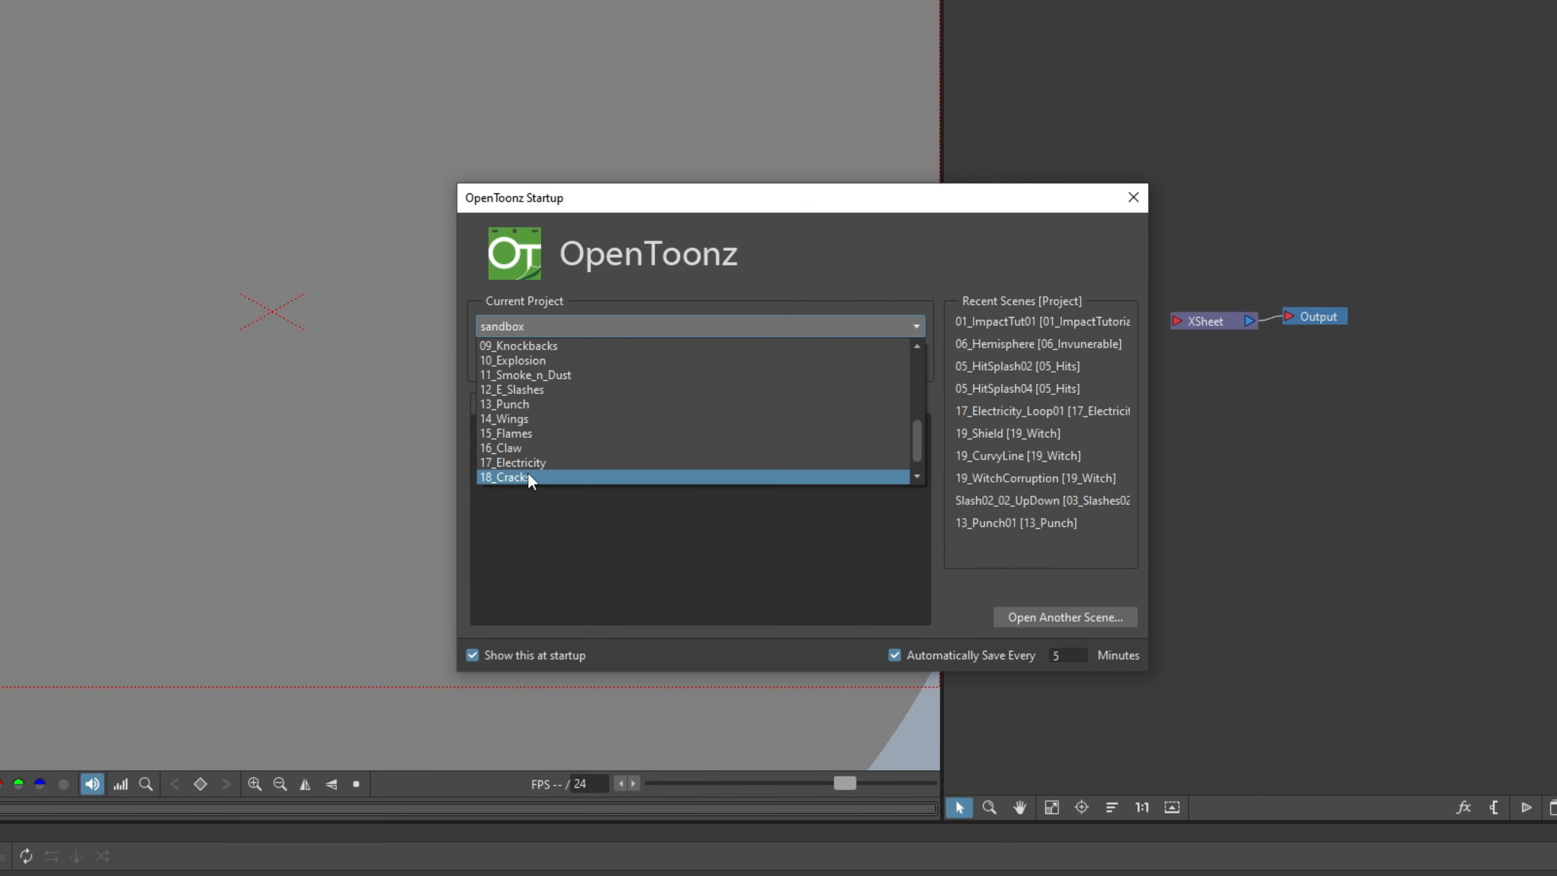
pyautogui.scroll(5, 531, 460)
pyautogui.click(706, 269)
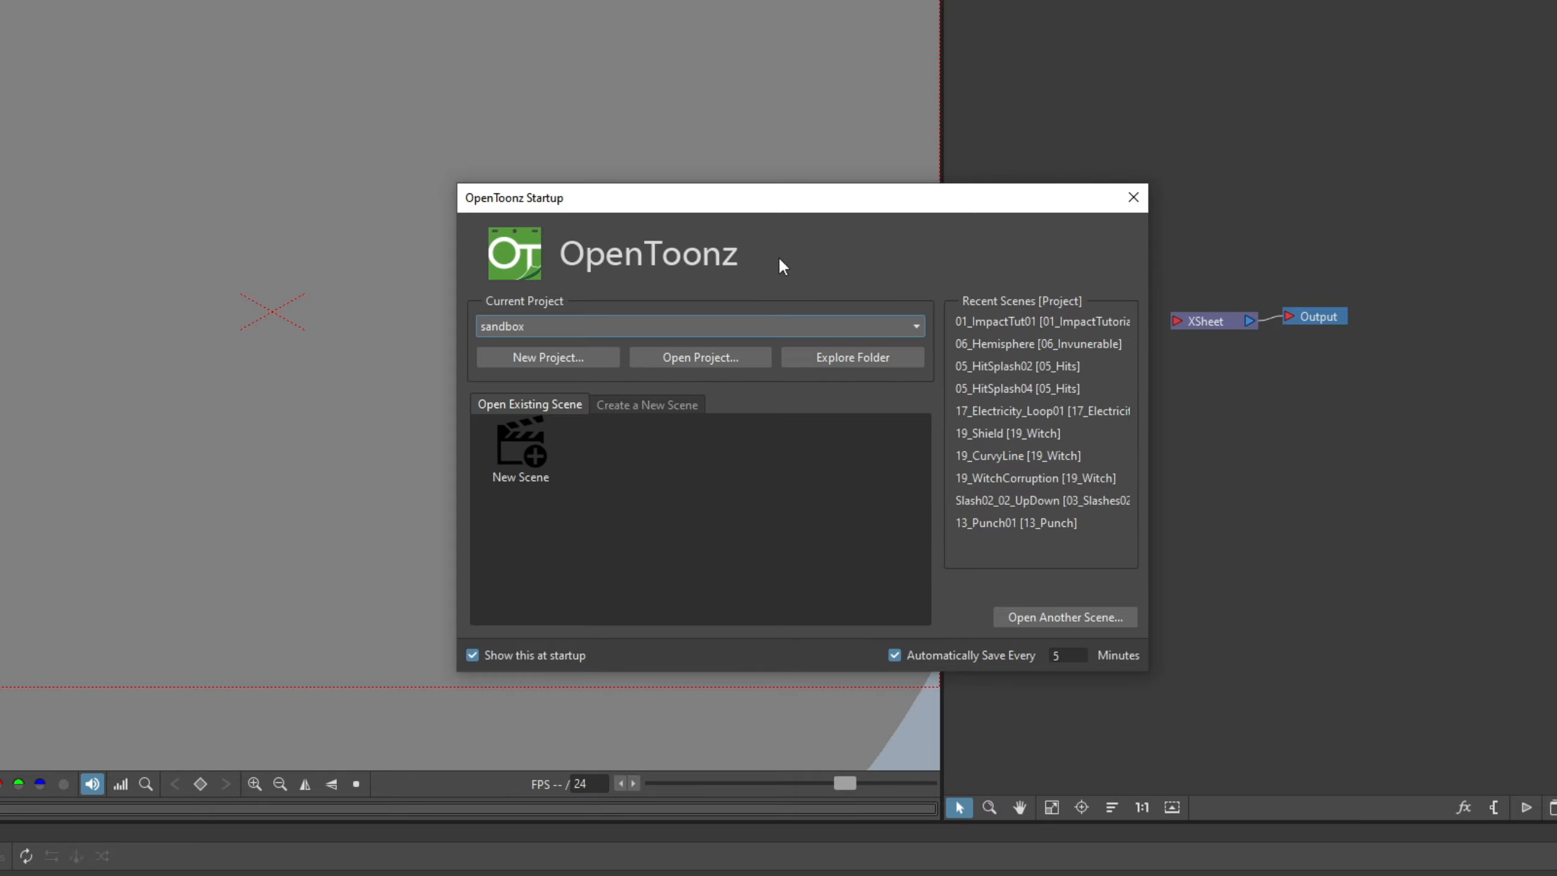
# Create a new project named 01_Tutorials under the C:\OpenToonz stuff\projects root.
pyautogui.click(576, 358)
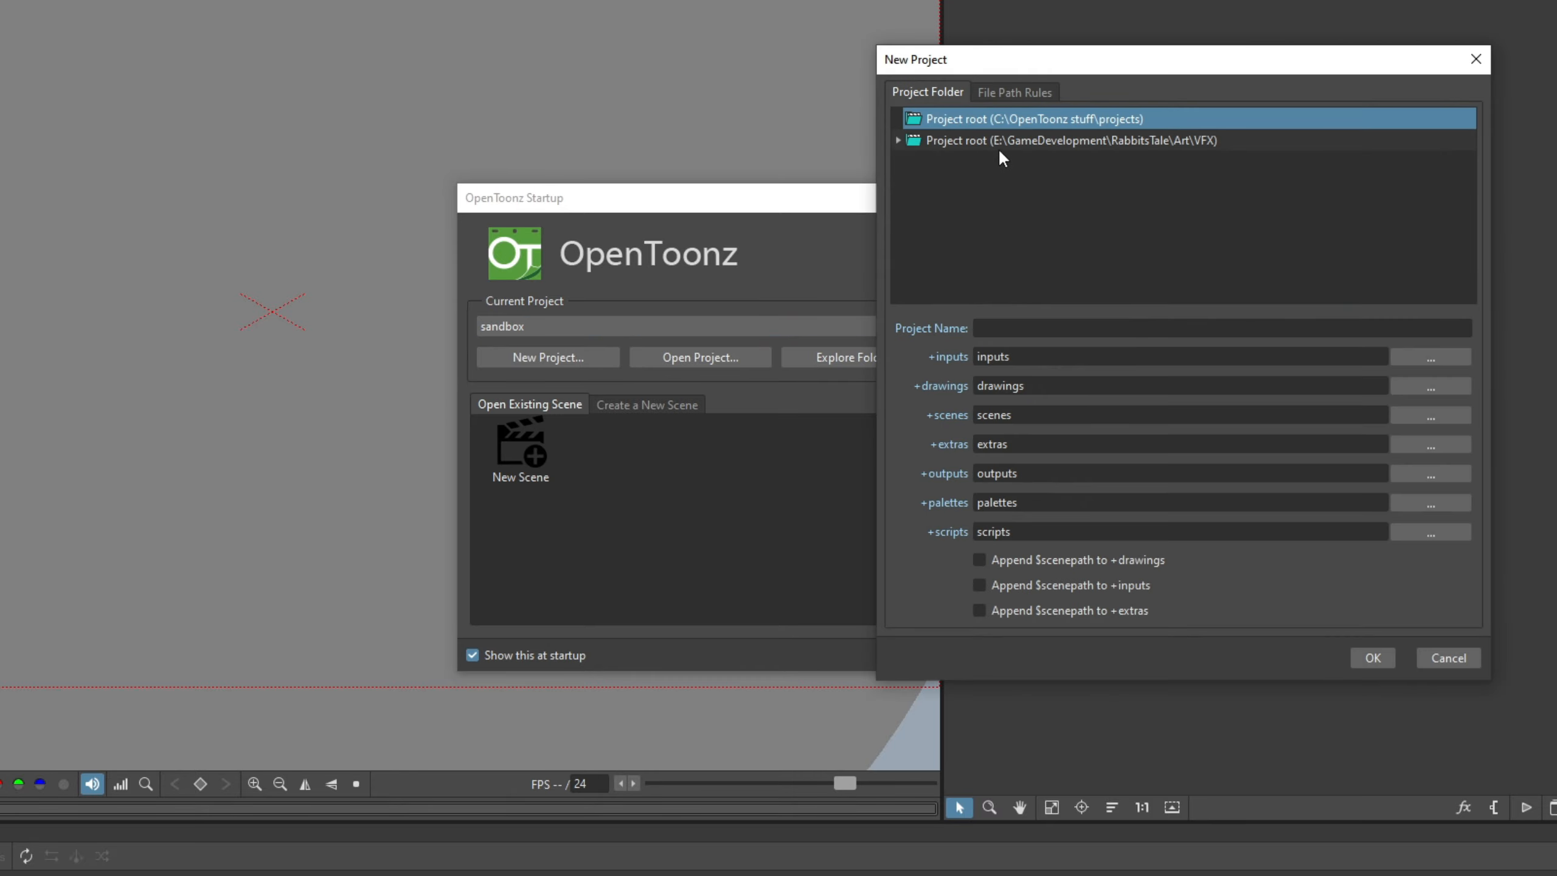
pyautogui.click(1010, 328)
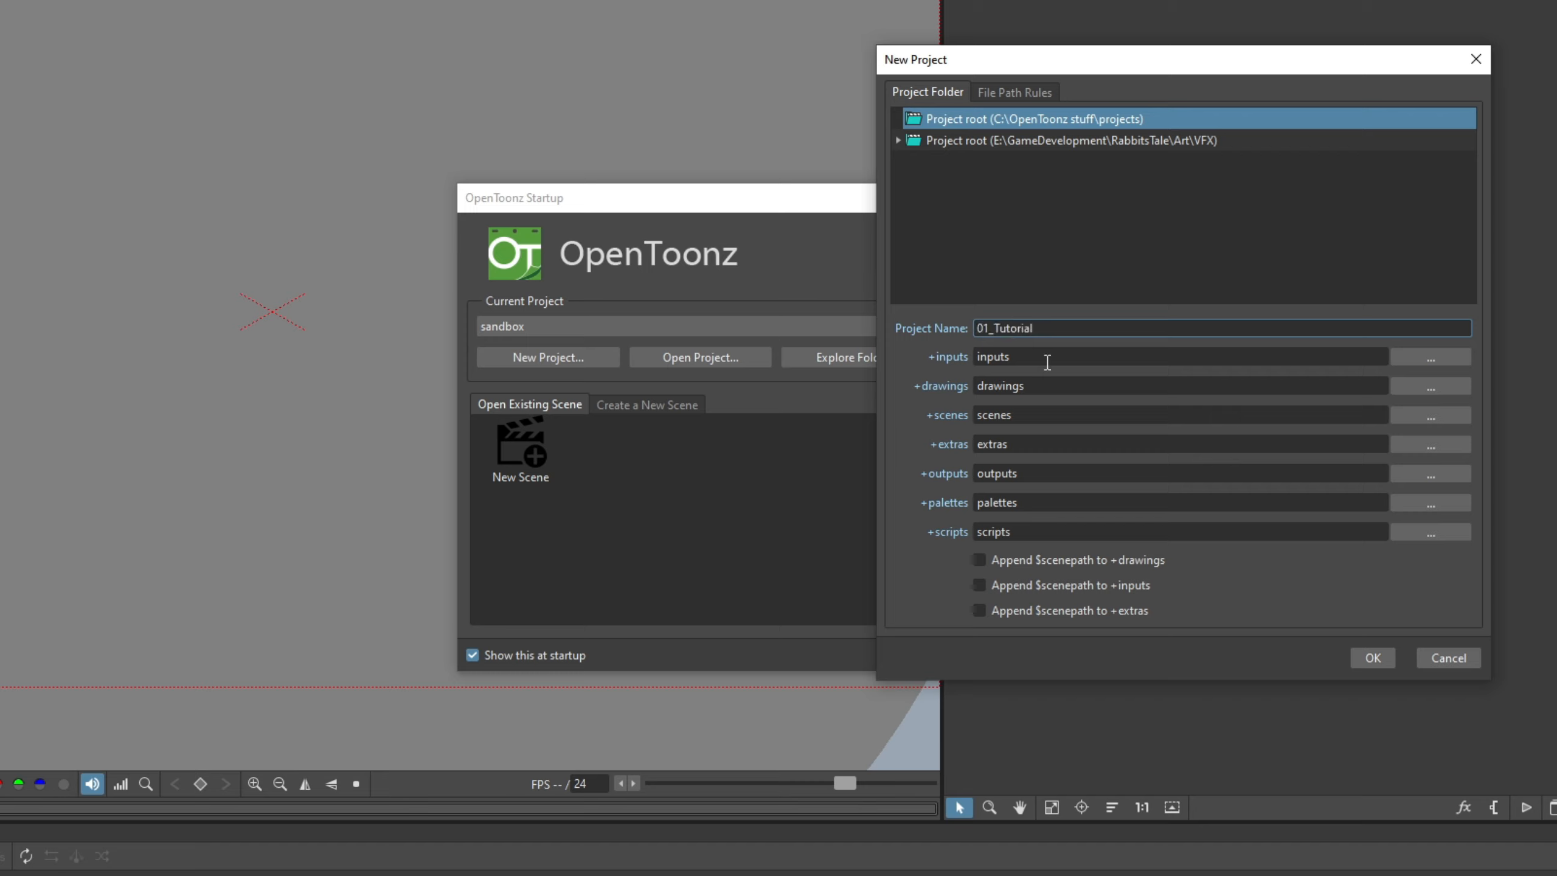
pyautogui.click(1373, 658)
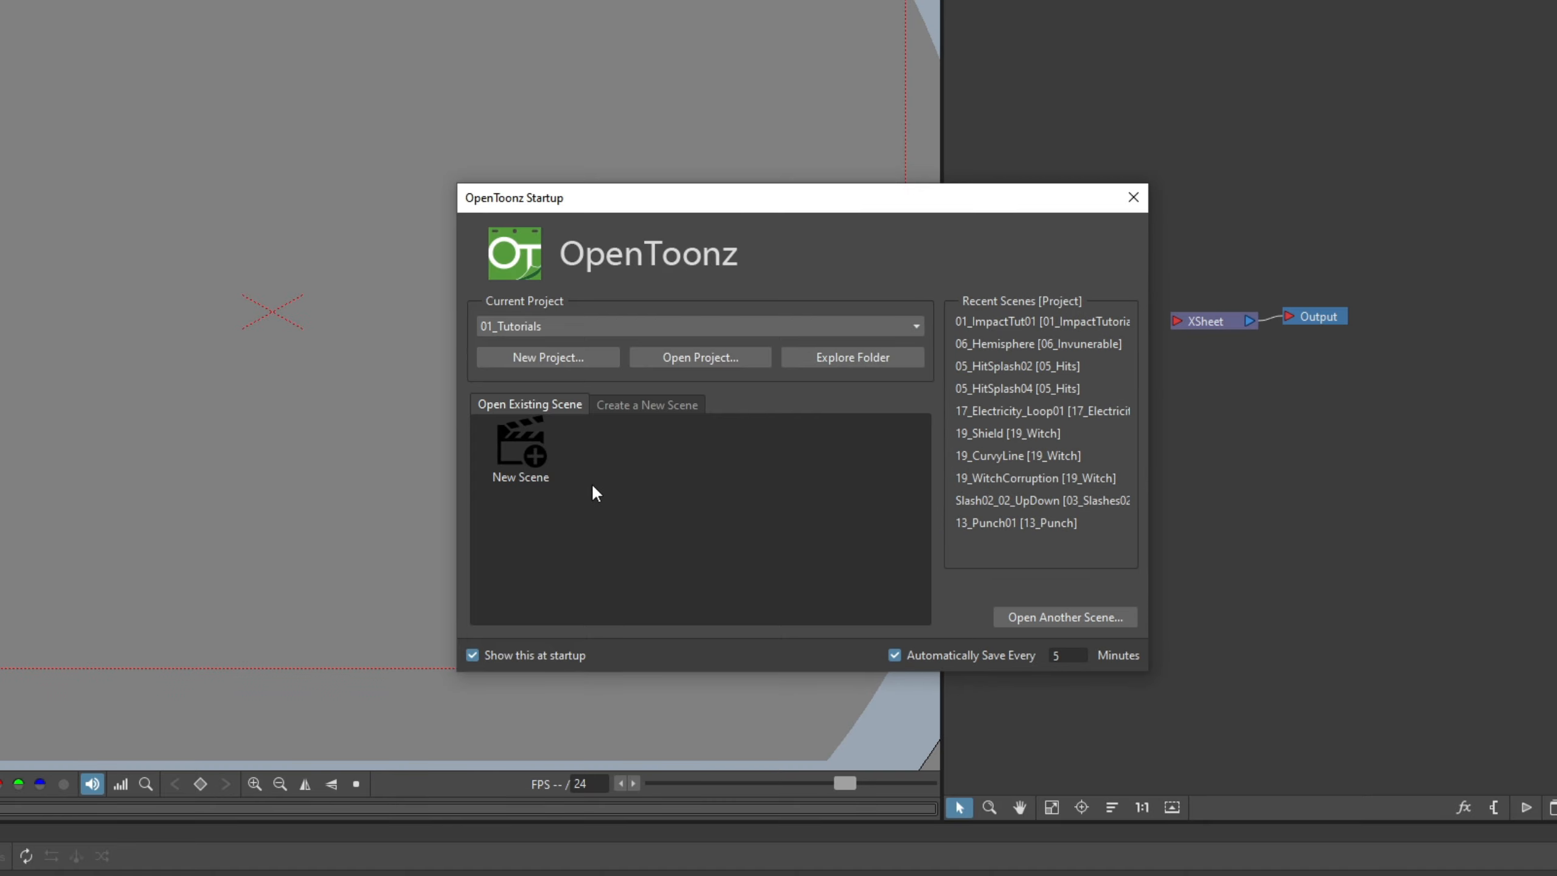
# Start a new scene named 01_ImpactTut and choose pixel as its units.
pyautogui.click(520, 444)
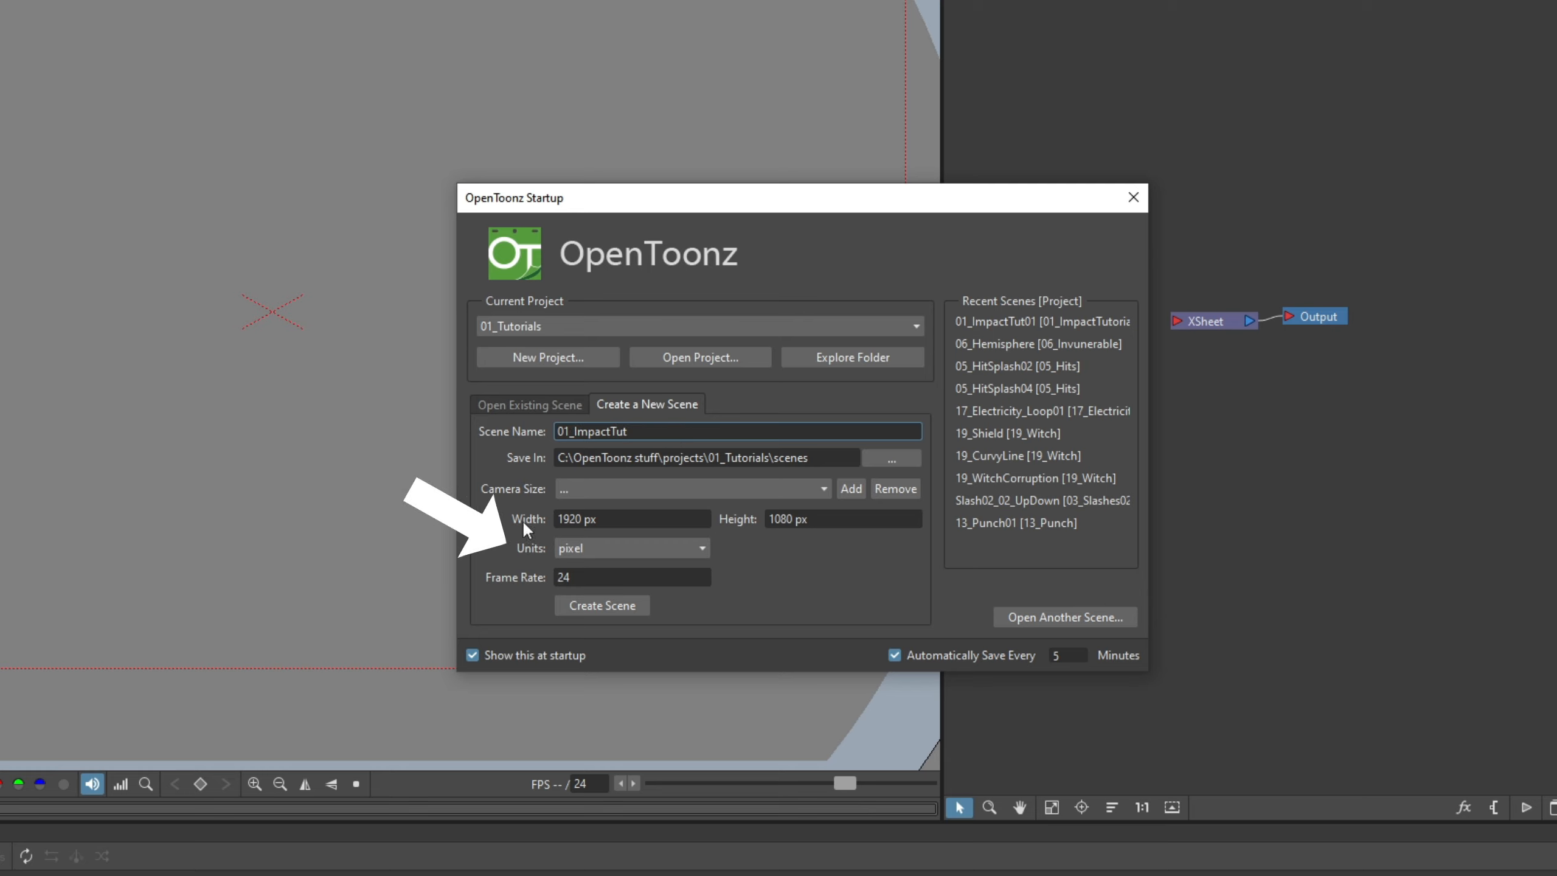
pyautogui.click(576, 546)
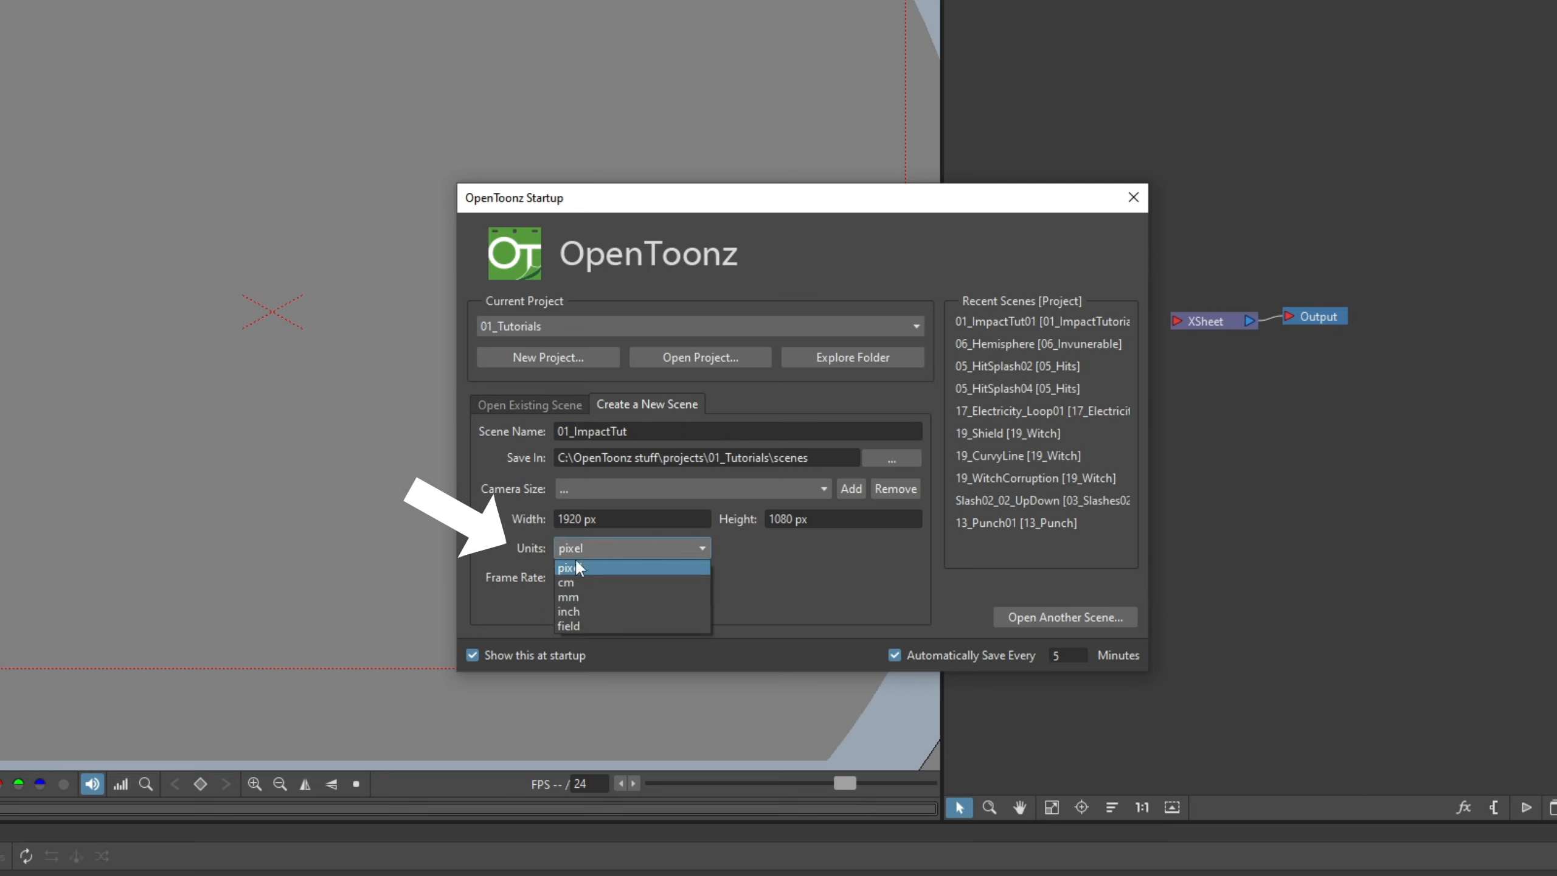
pyautogui.click(575, 562)
# Set the scene's camera width and height to 2048 px each and create the scene.
pyautogui.click(610, 519)
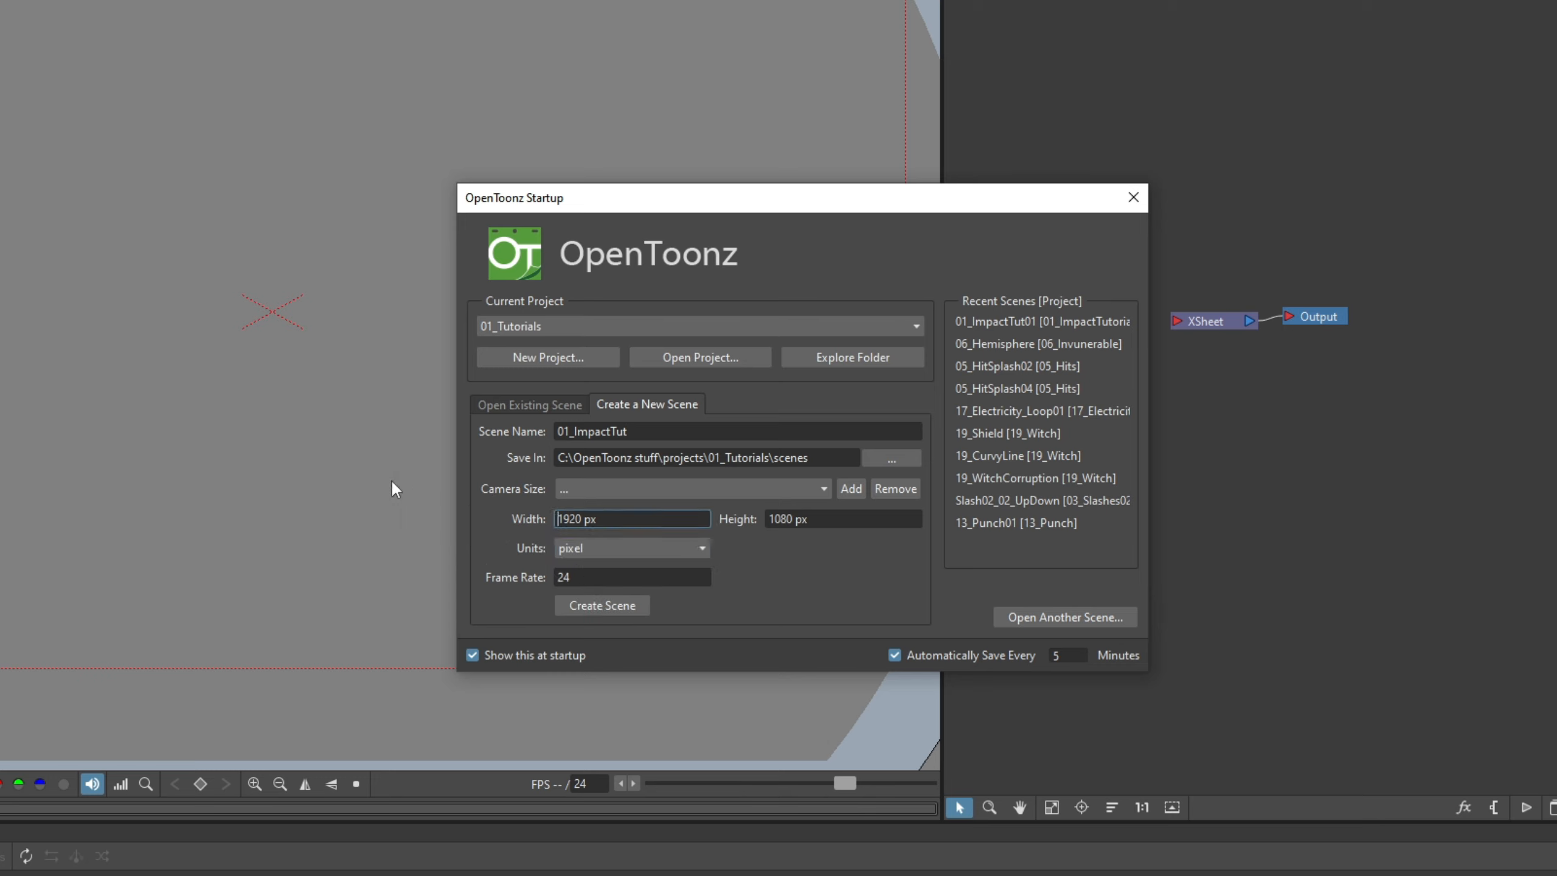
pyautogui.hotkey('ctrl', 'a')
pyautogui.write('2048')
pyautogui.press('Tab')
pyautogui.press('Tab')
pyautogui.hotkey('shift', 'Tab')
pyautogui.write('2')
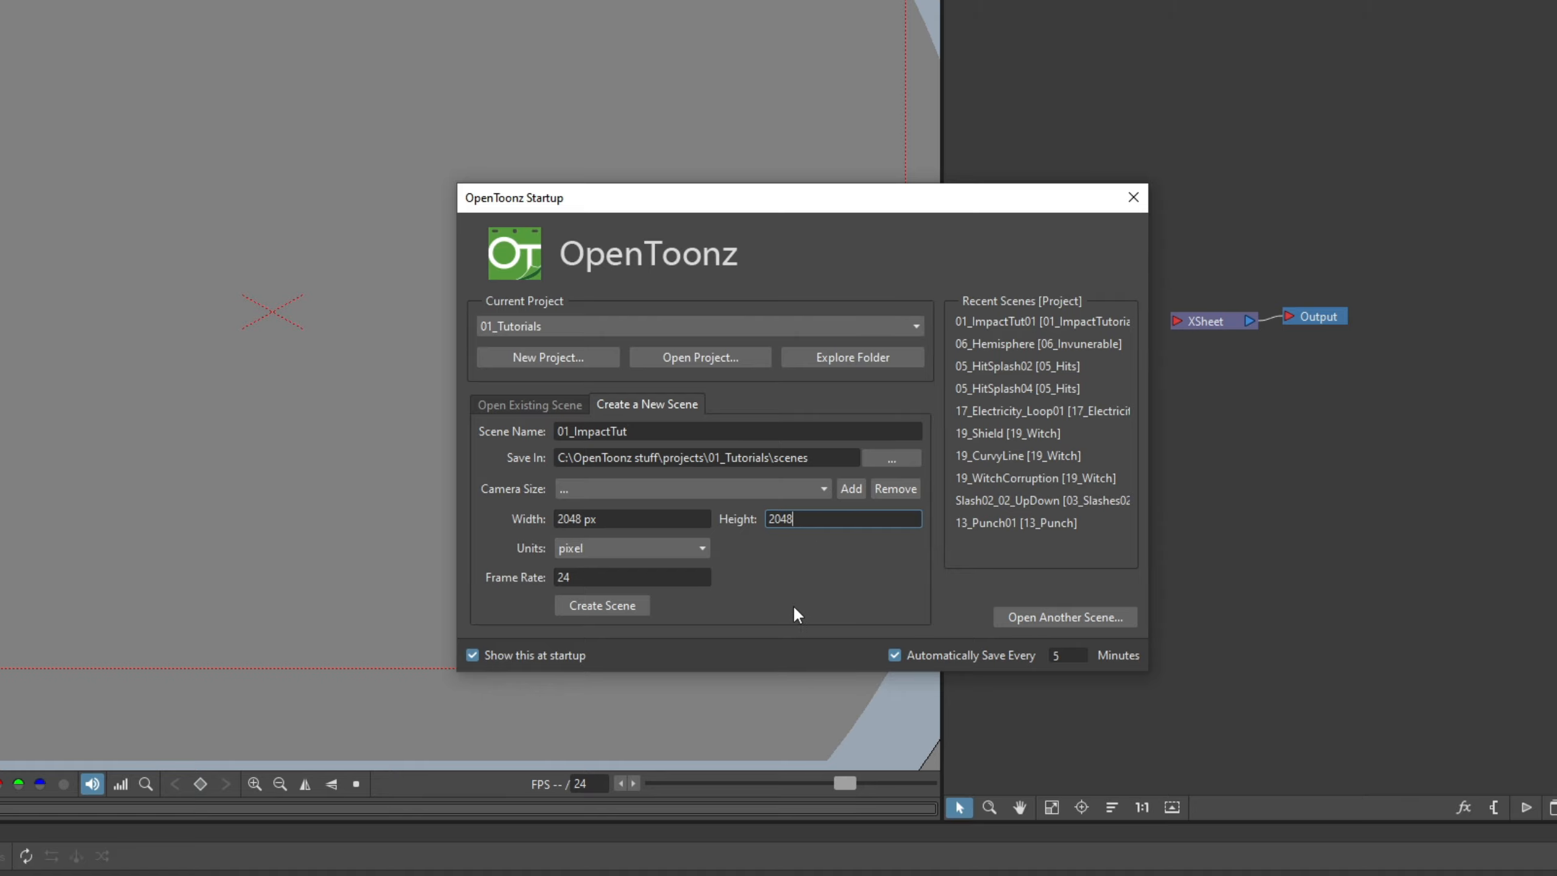
pyautogui.click(612, 606)
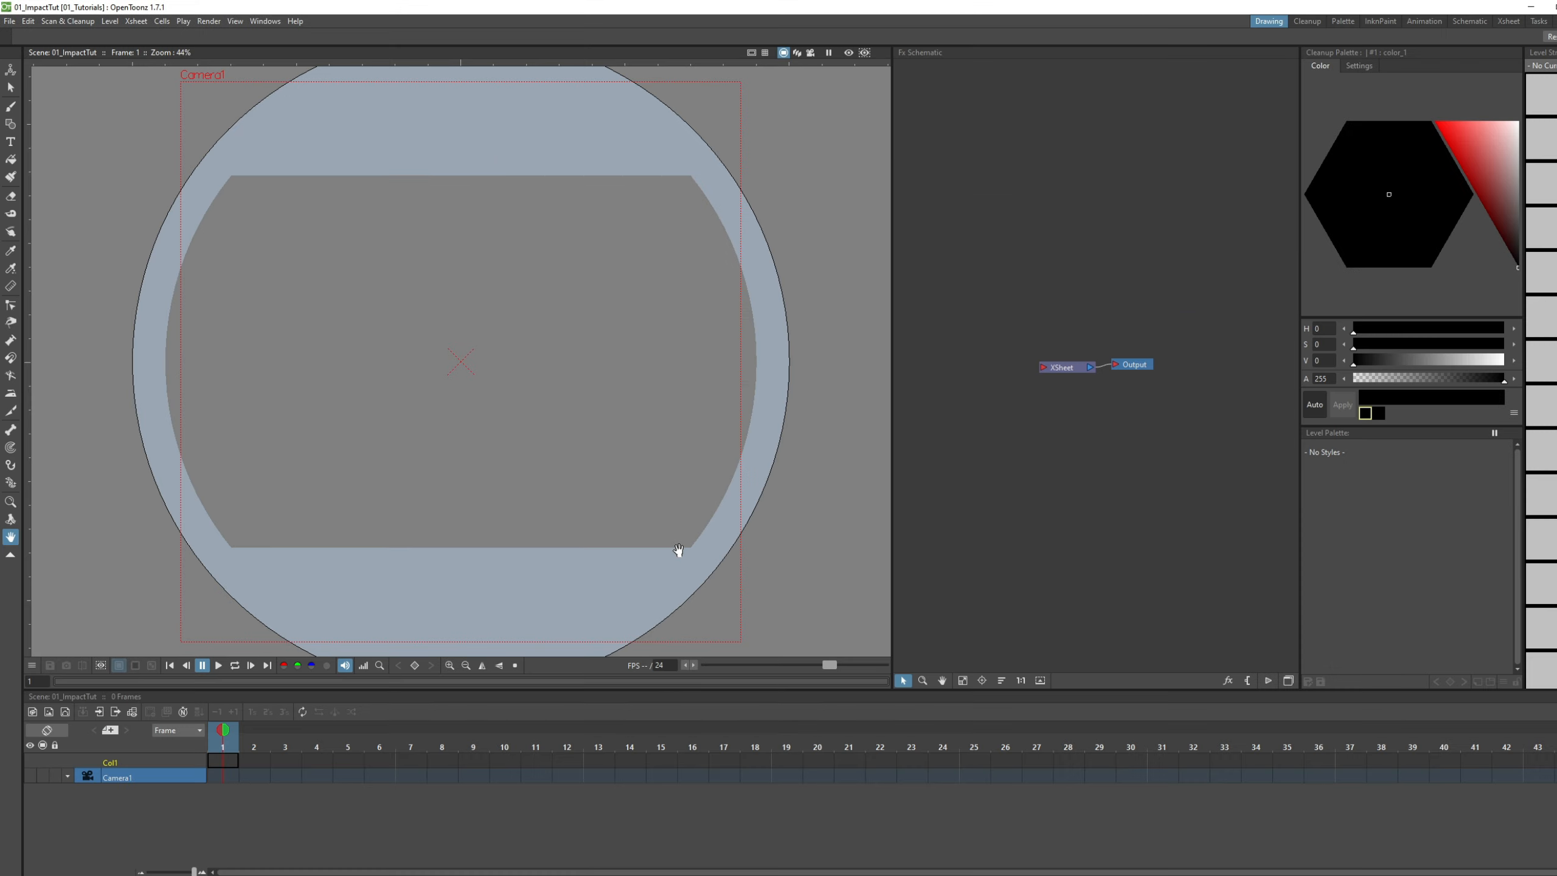
pyautogui.scroll(-1, 543, 410)
pyautogui.moveTo(516, 381); pyautogui.dragTo(566, 389)
pyautogui.moveTo(502, 386); pyautogui.dragTo(471, 385)
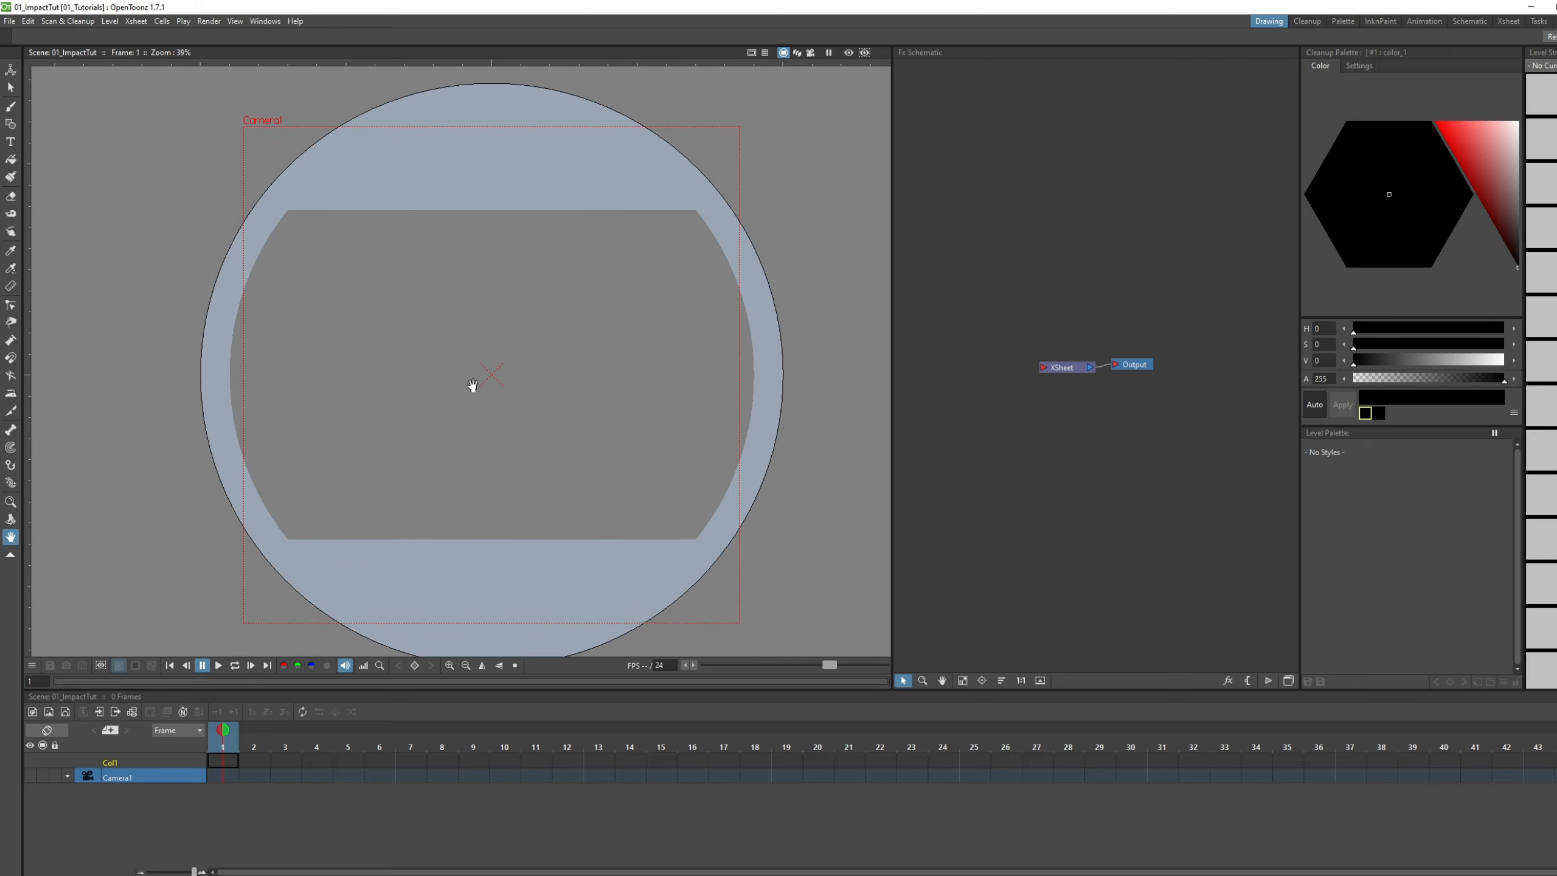
pyautogui.scroll(1, 489, 379)
pyautogui.scroll(-1, 493, 381)
pyautogui.scroll(1, 493, 382)
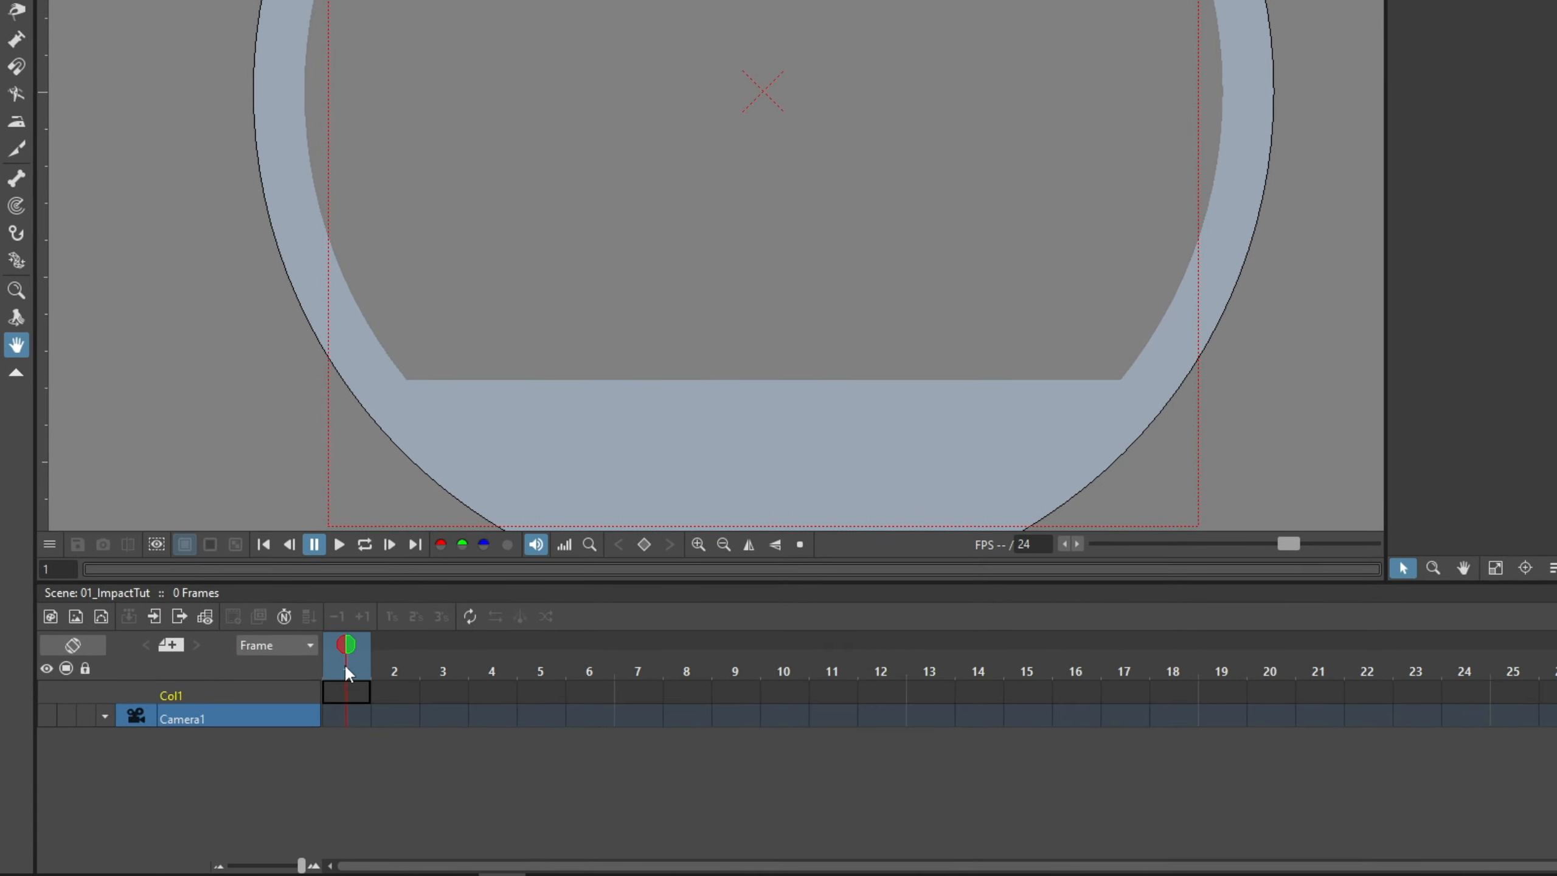
pyautogui.moveTo(344, 664); pyautogui.dragTo(306, 660)
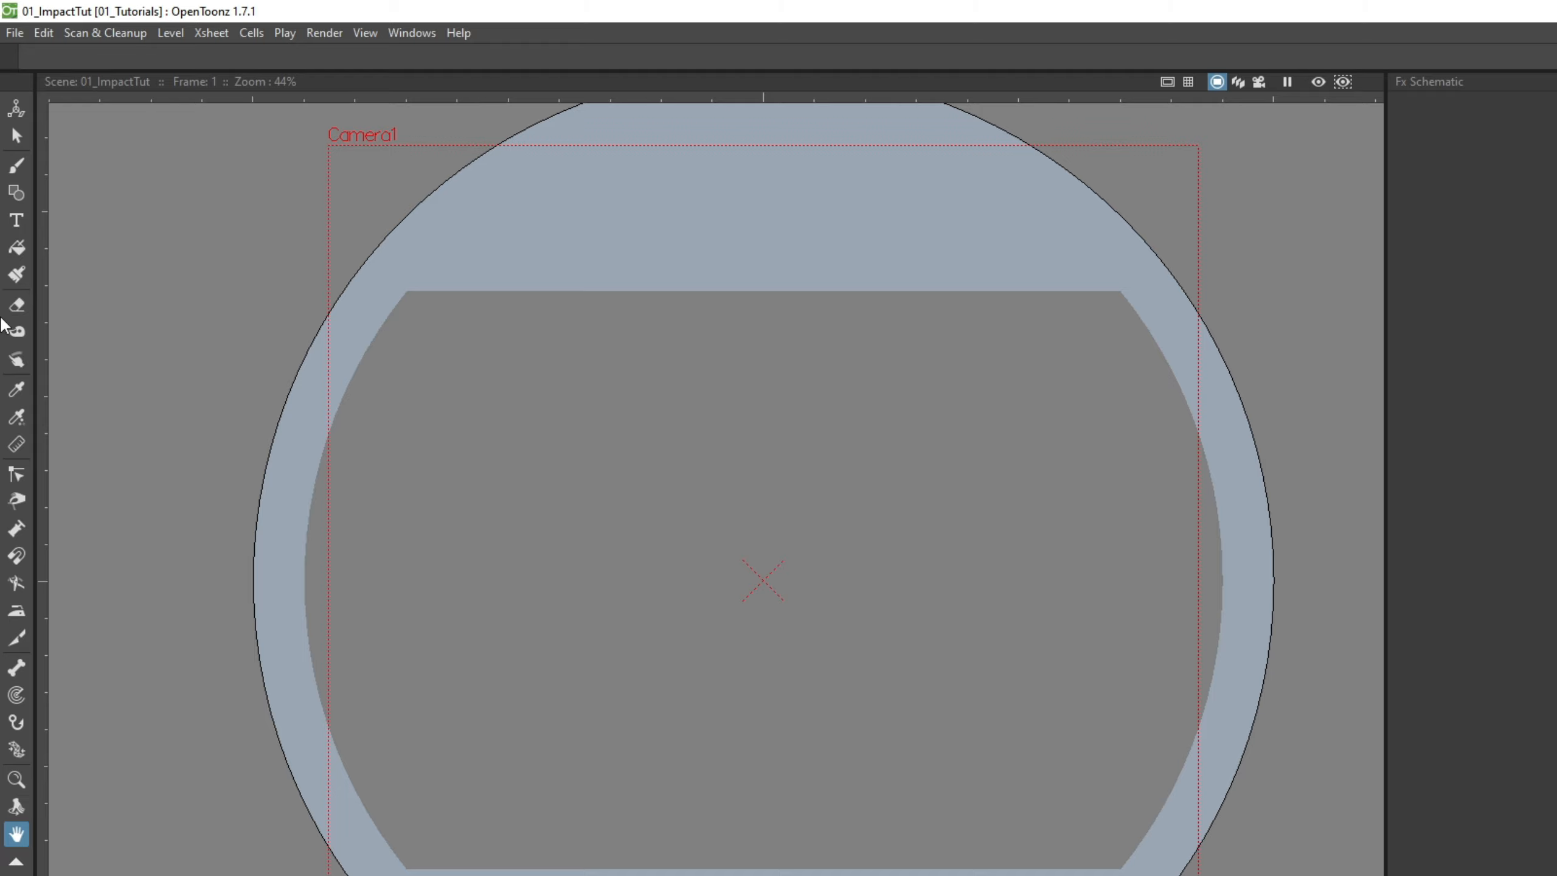
# Activate the Brush tool and create a new Toonz Vector Level named A on frame 1.
pyautogui.click(18, 166)
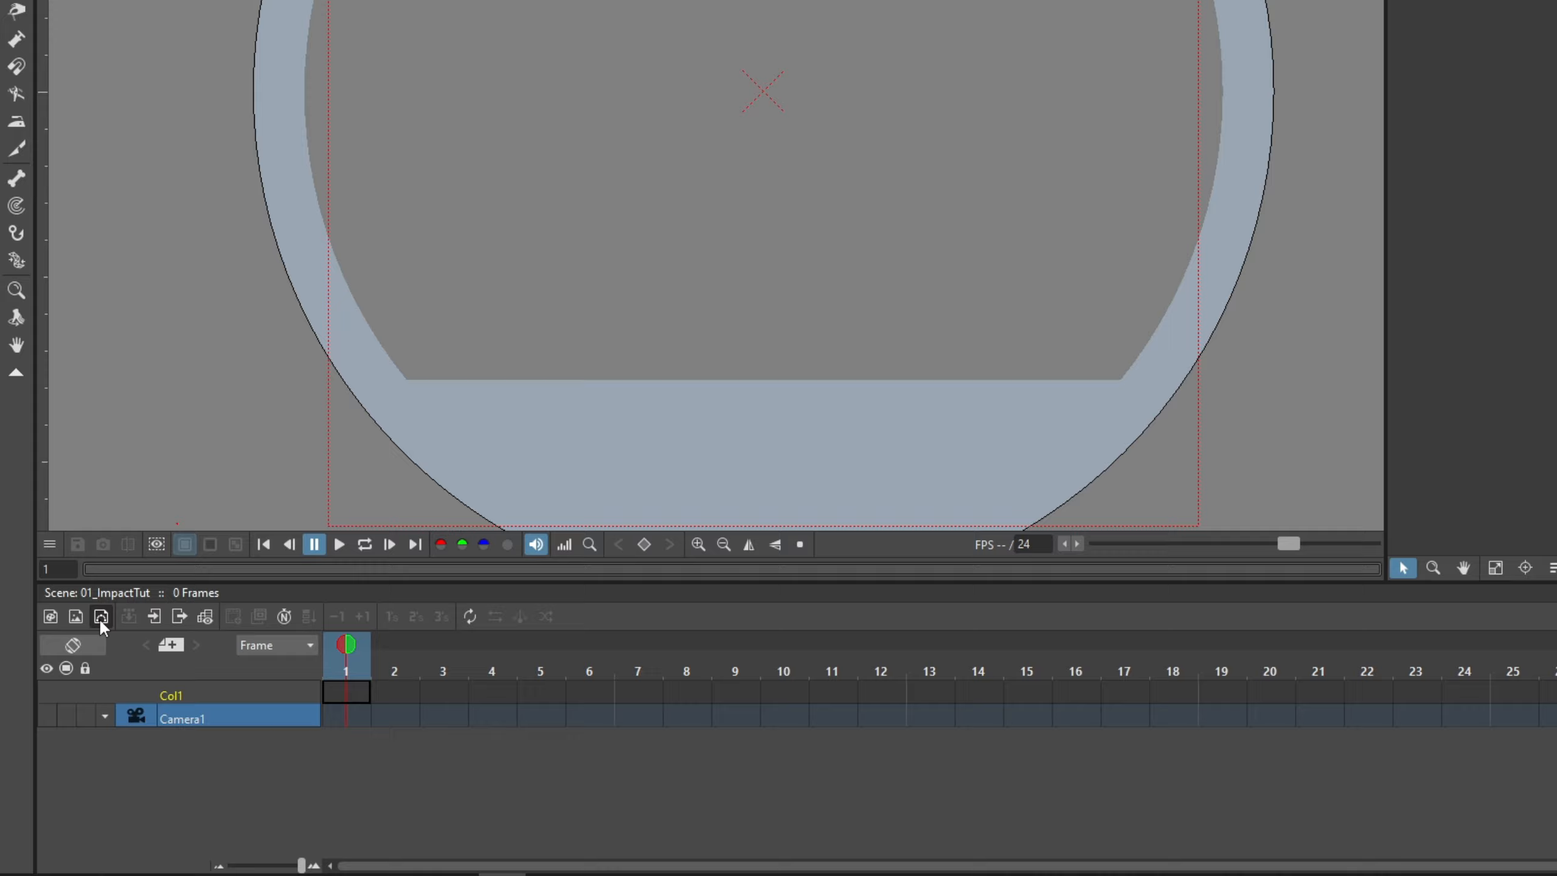
pyautogui.click(101, 616)
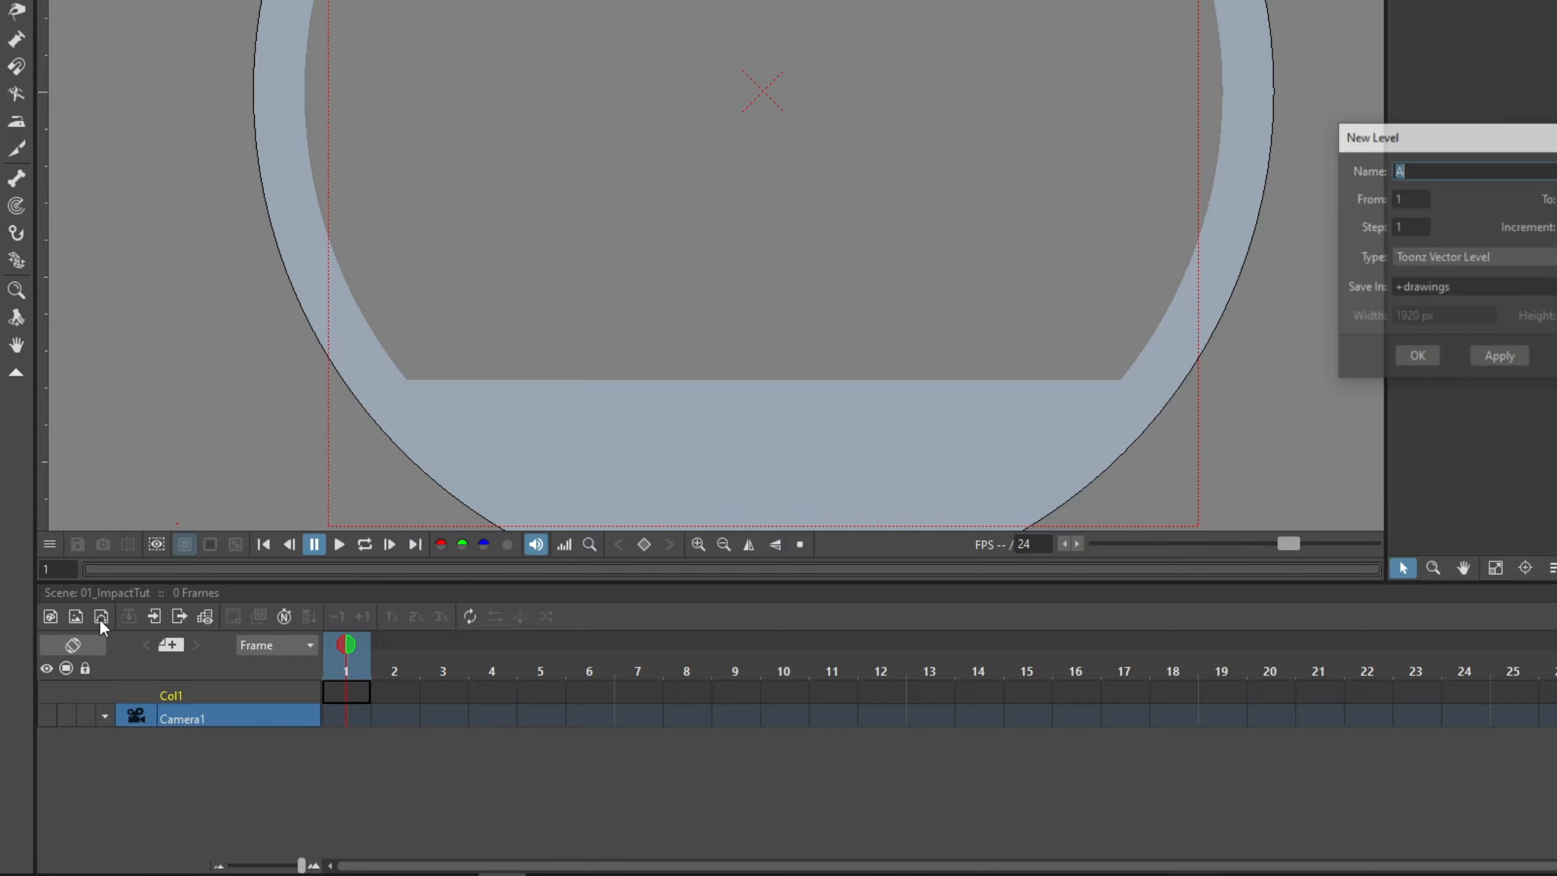
pyautogui.moveTo(1413, 144); pyautogui.dragTo(850, 53)
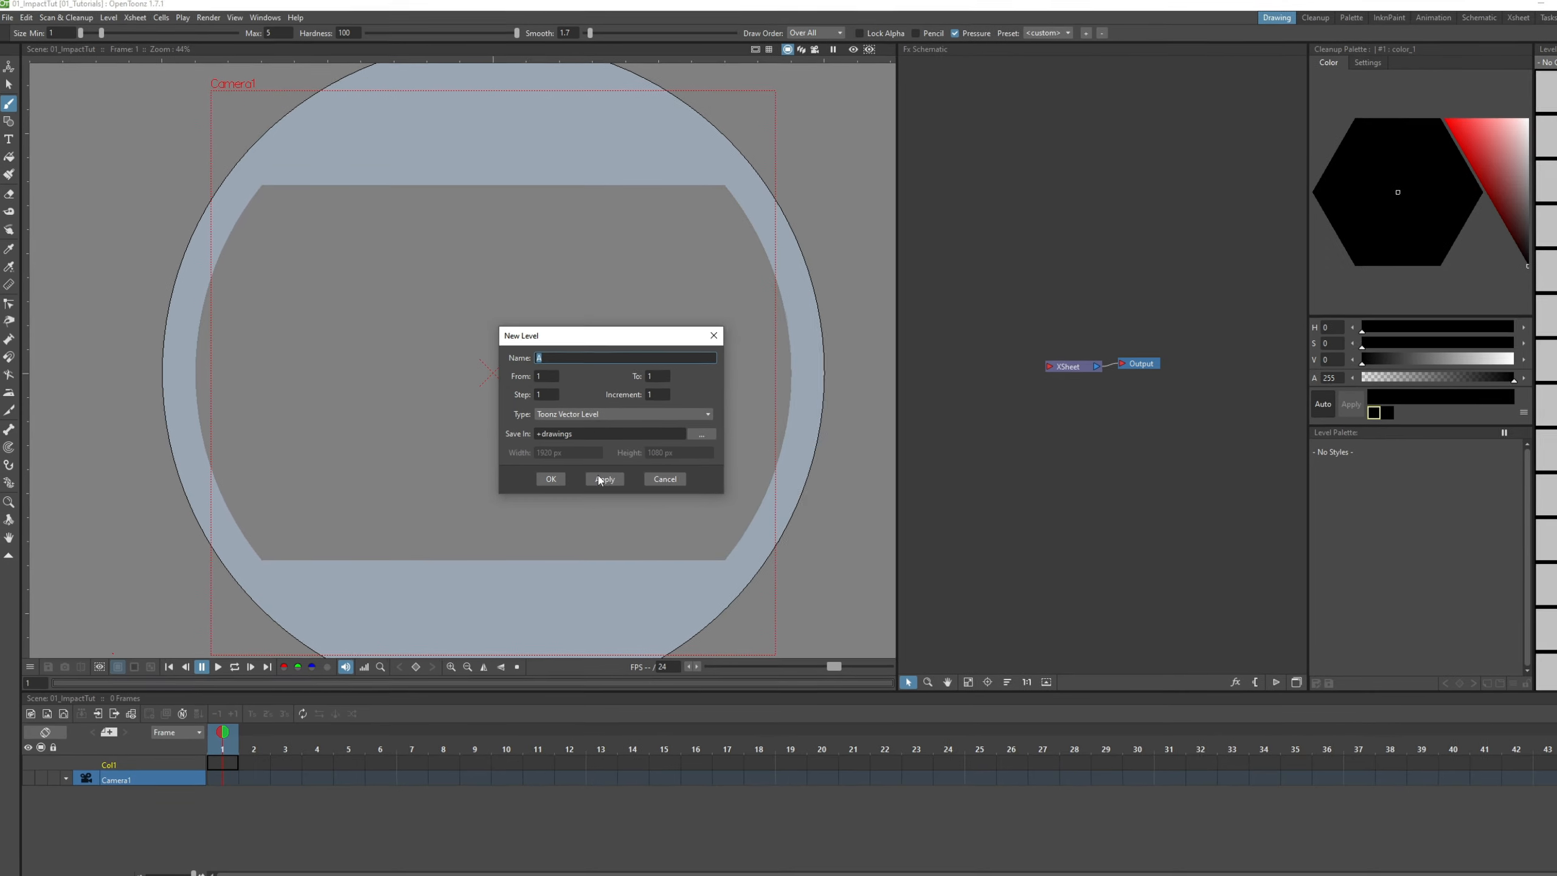
pyautogui.click(706, 481)
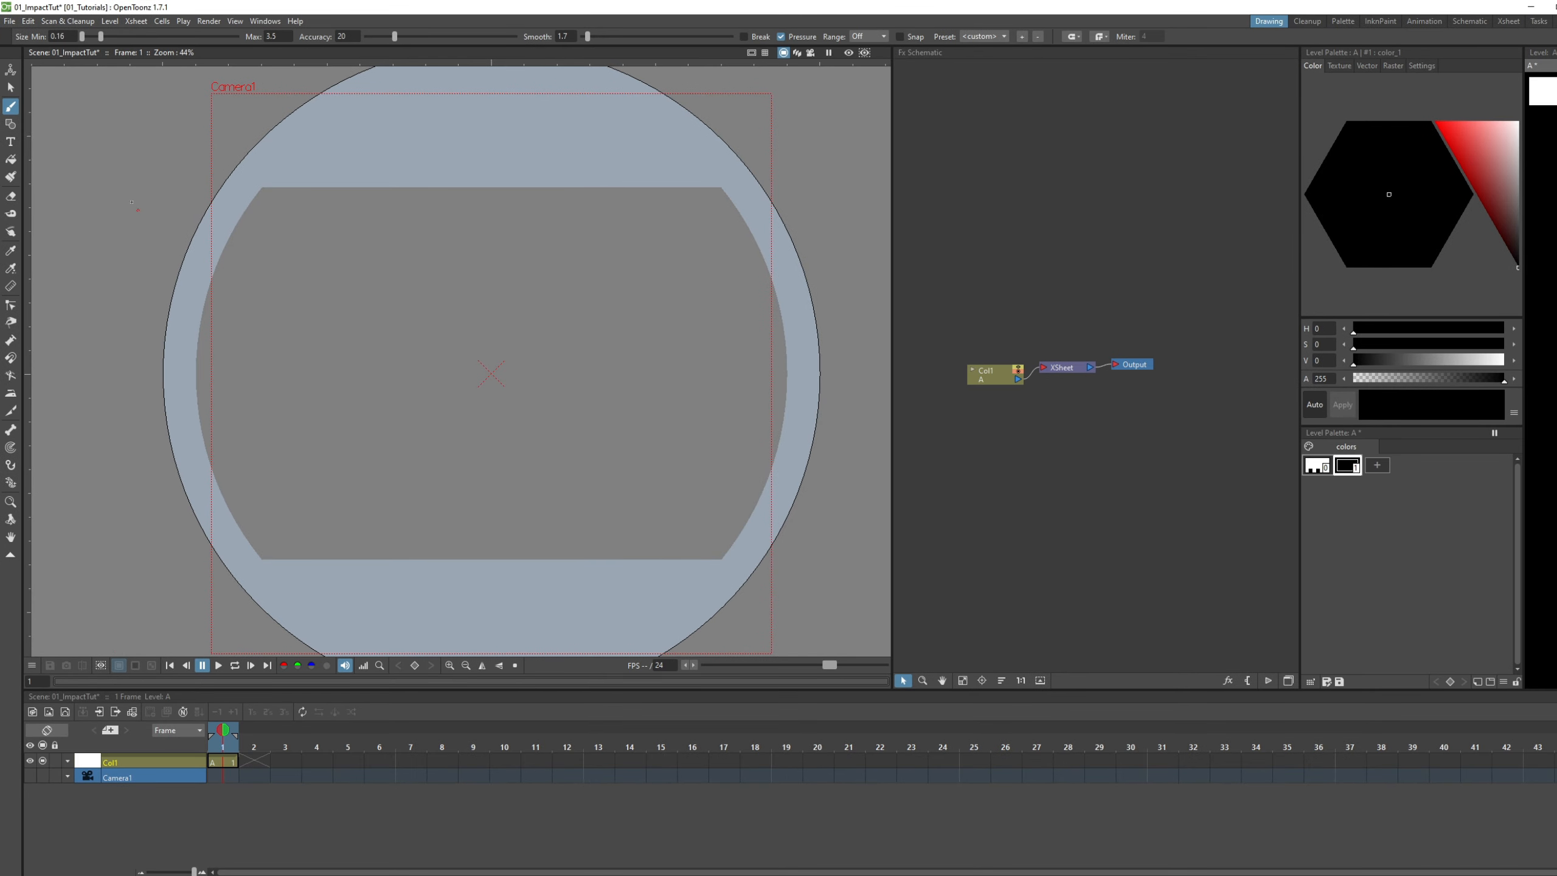
# Draw a spiky impact outline with a tall central spike near the lower middle of the camera frame on frame 1.
pyautogui.moveTo(423, 562); pyautogui.dragTo(395, 535)
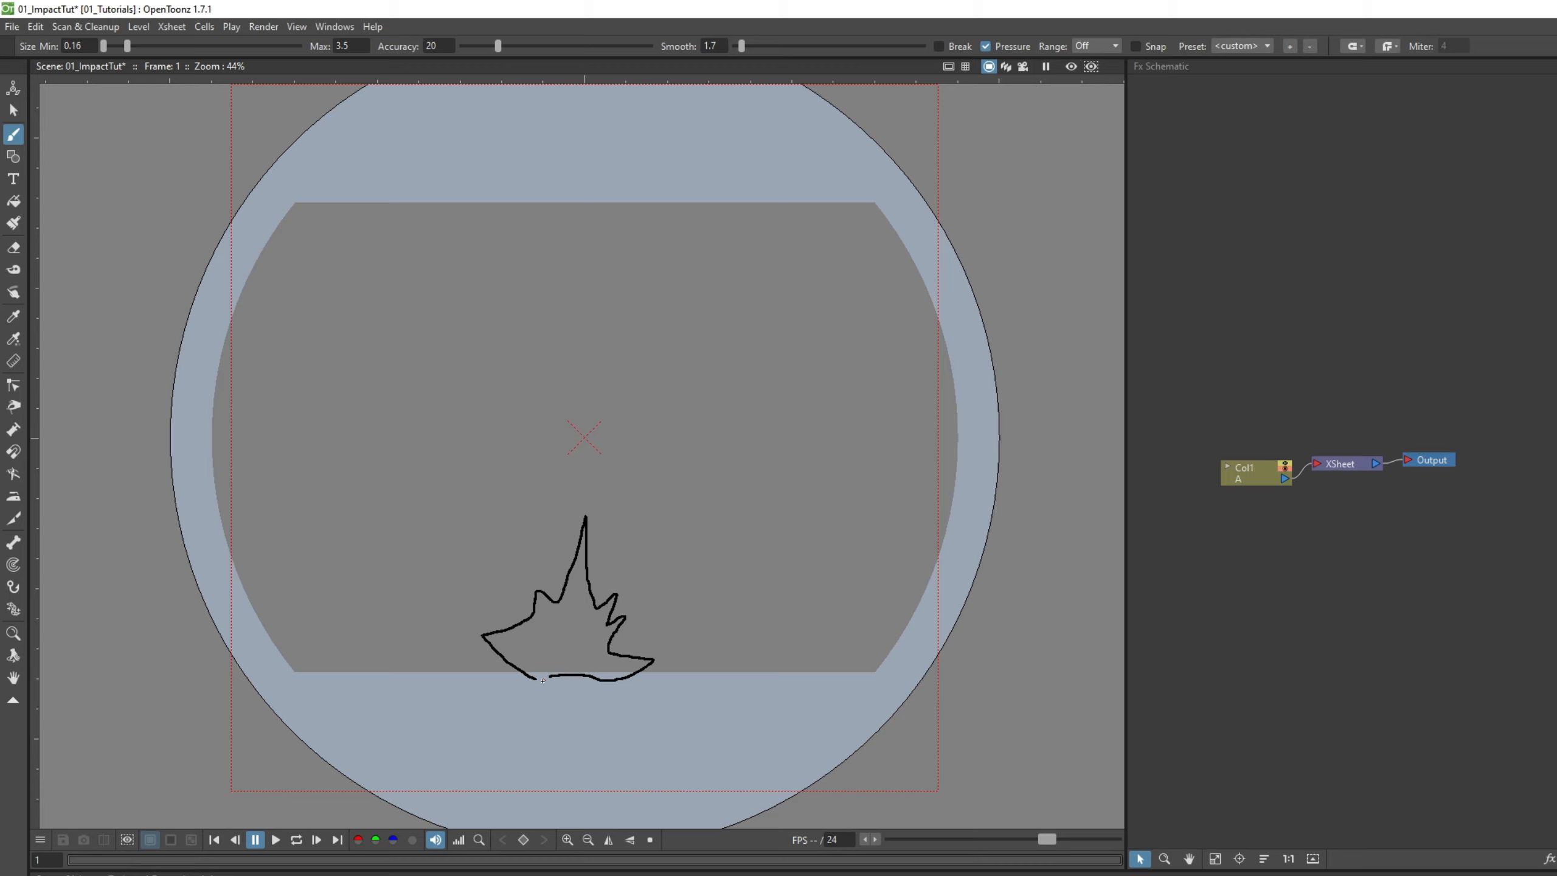
pyautogui.moveTo(540, 681); pyautogui.dragTo(540, 680)
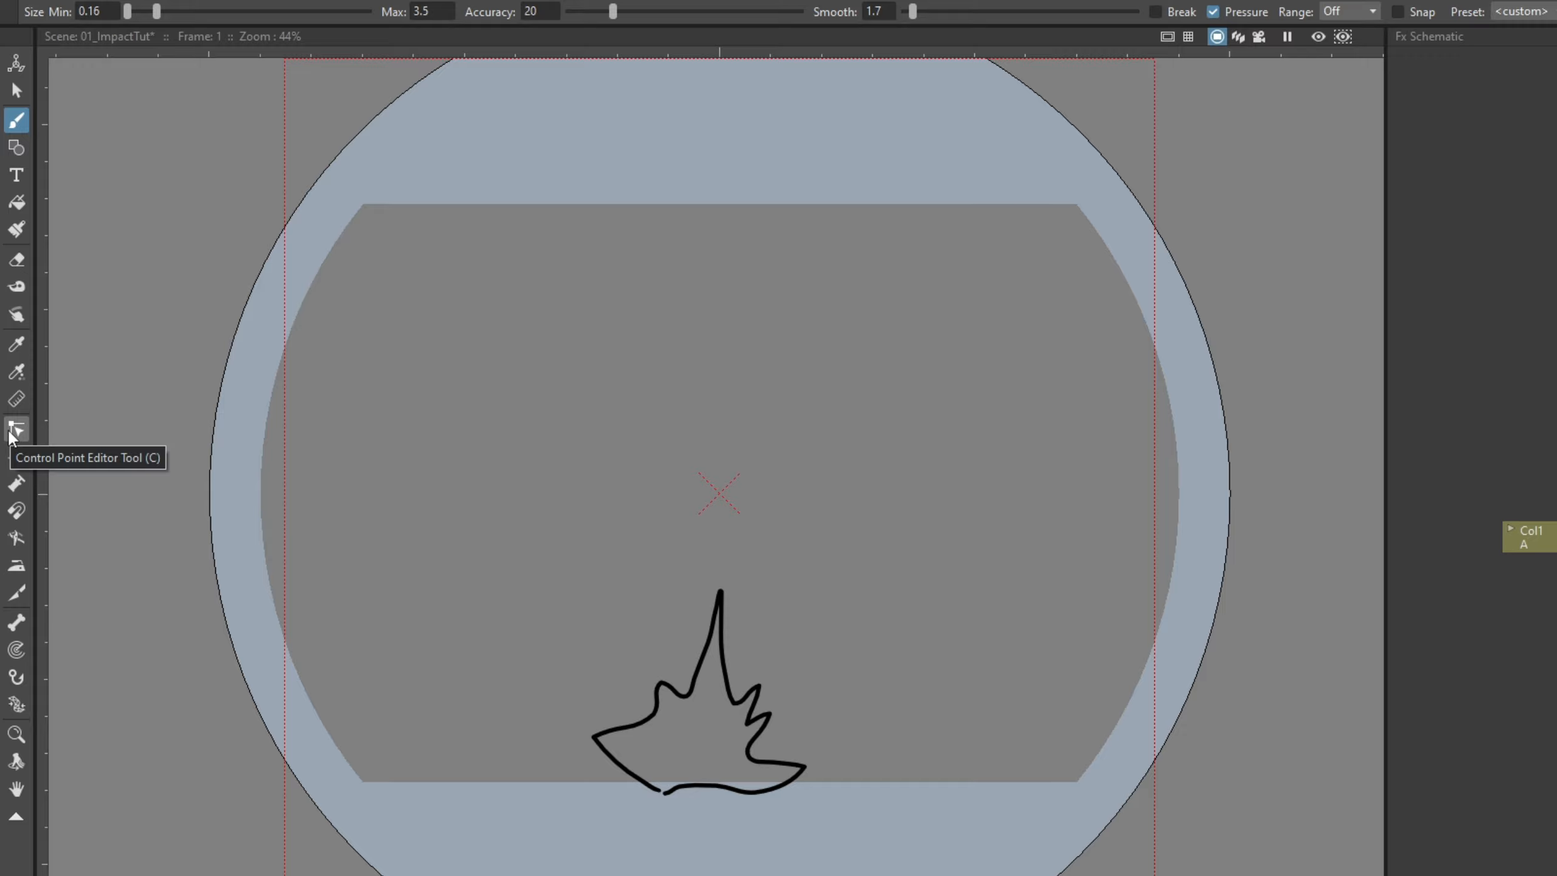
# Select the impact outline with the Control Point Editor to expose its points for editing.
pyautogui.click(11, 437)
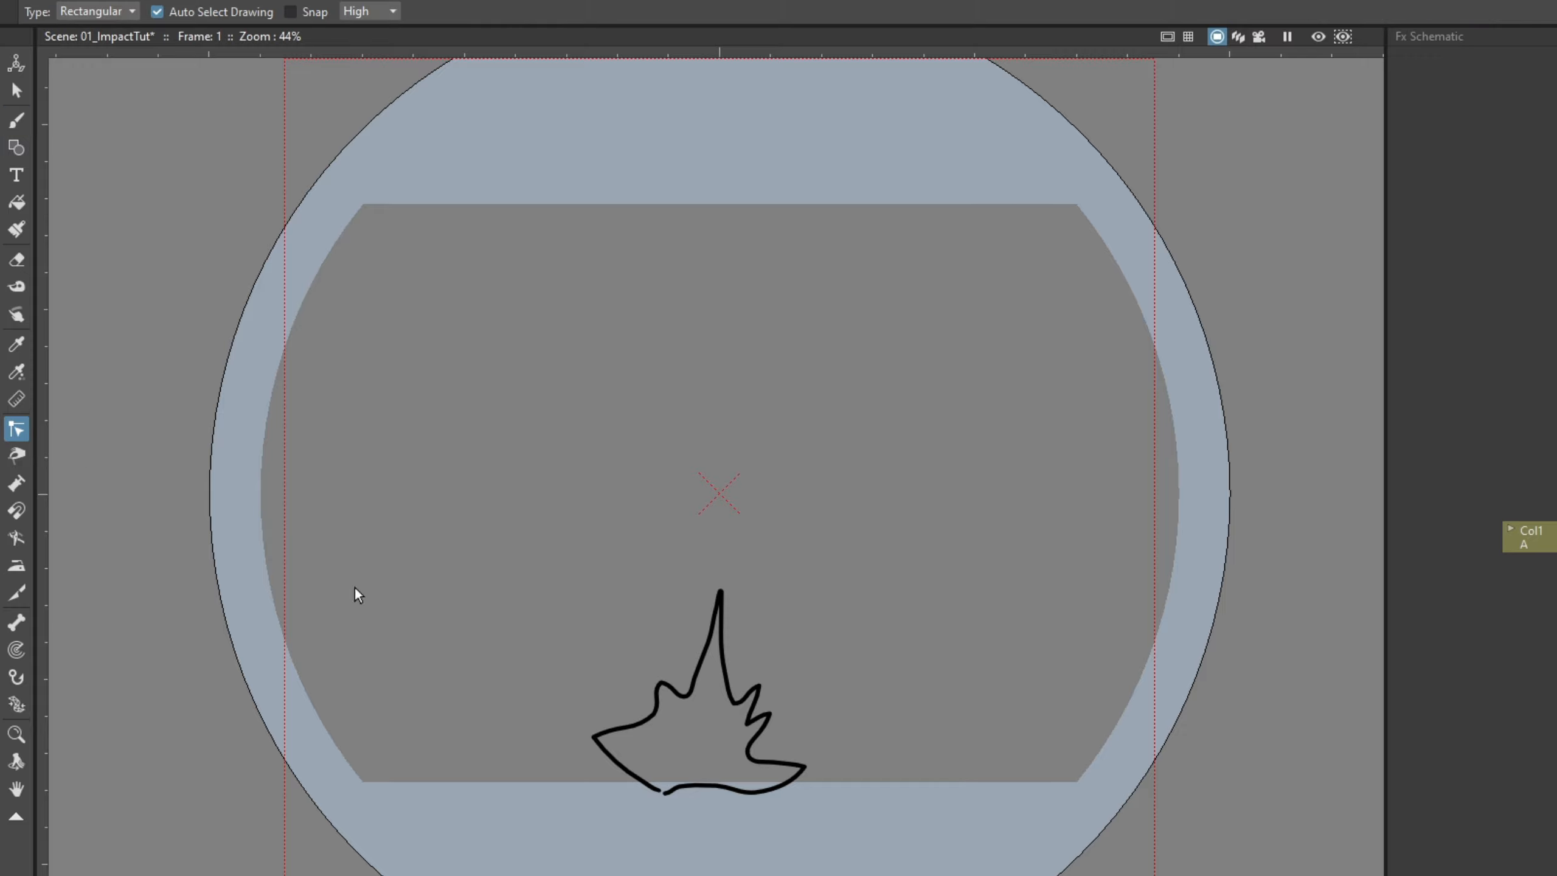
pyautogui.click(650, 716)
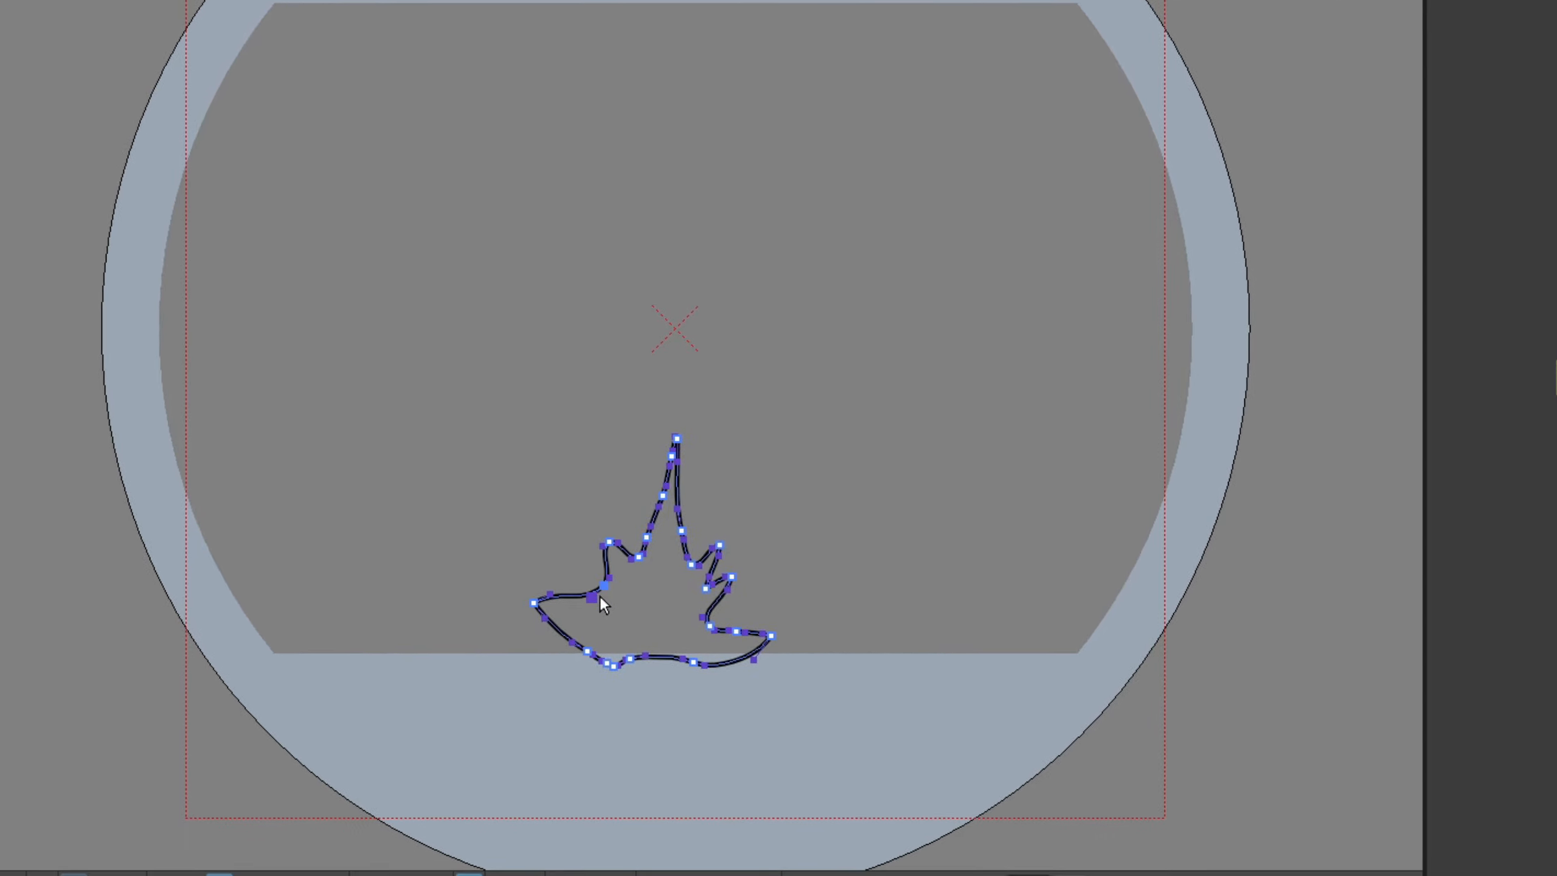
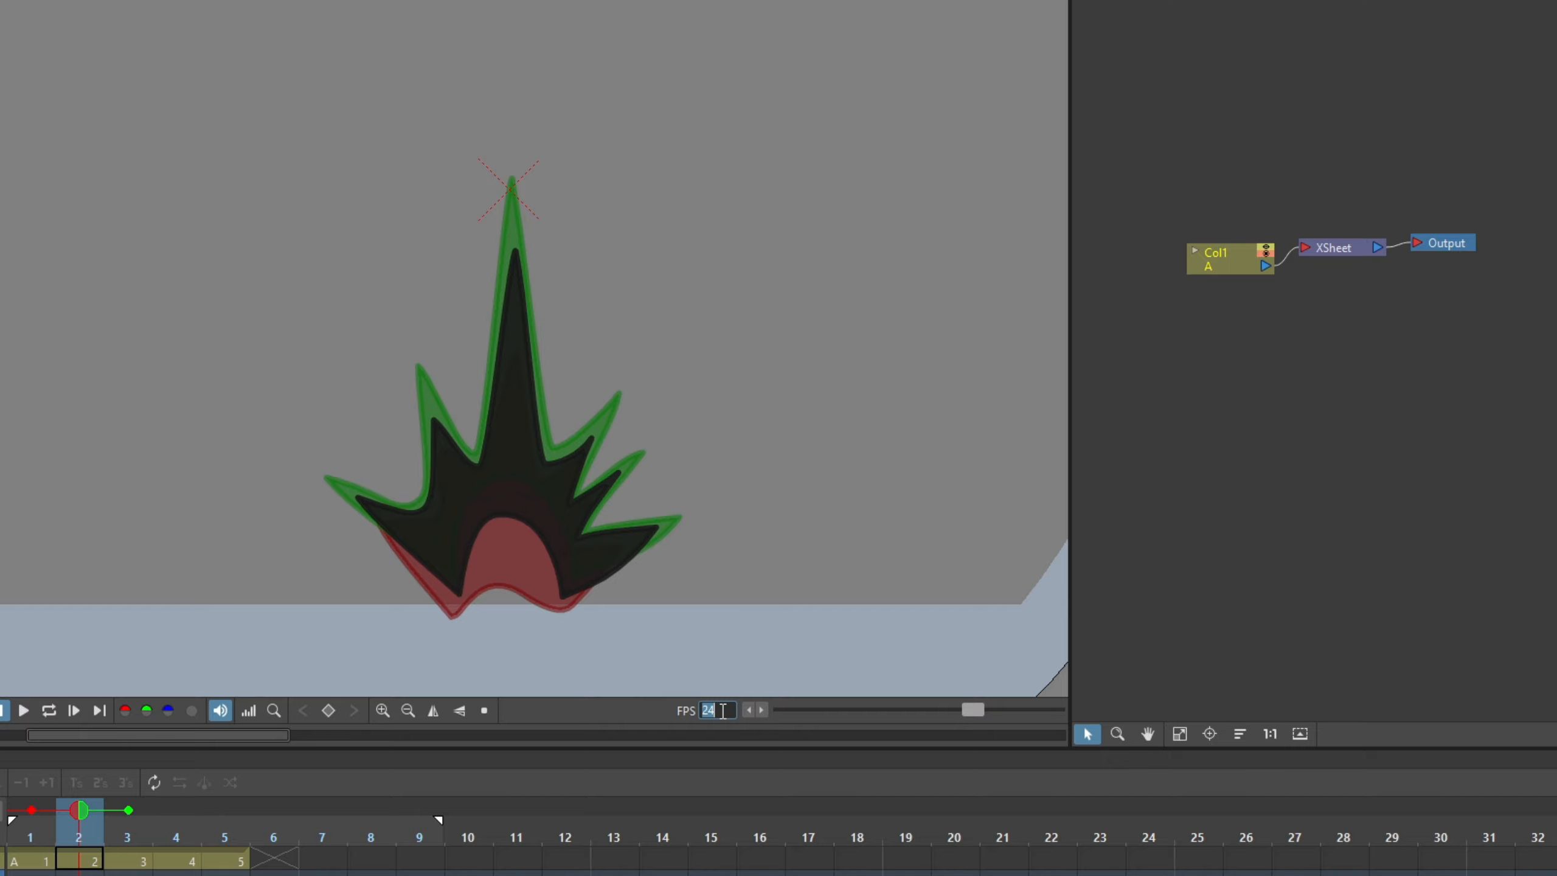
# Set the playback rate to 12 FPS and go to frame 1 of the impact animation.
pyautogui.press('Return')
pyautogui.click(31, 837)
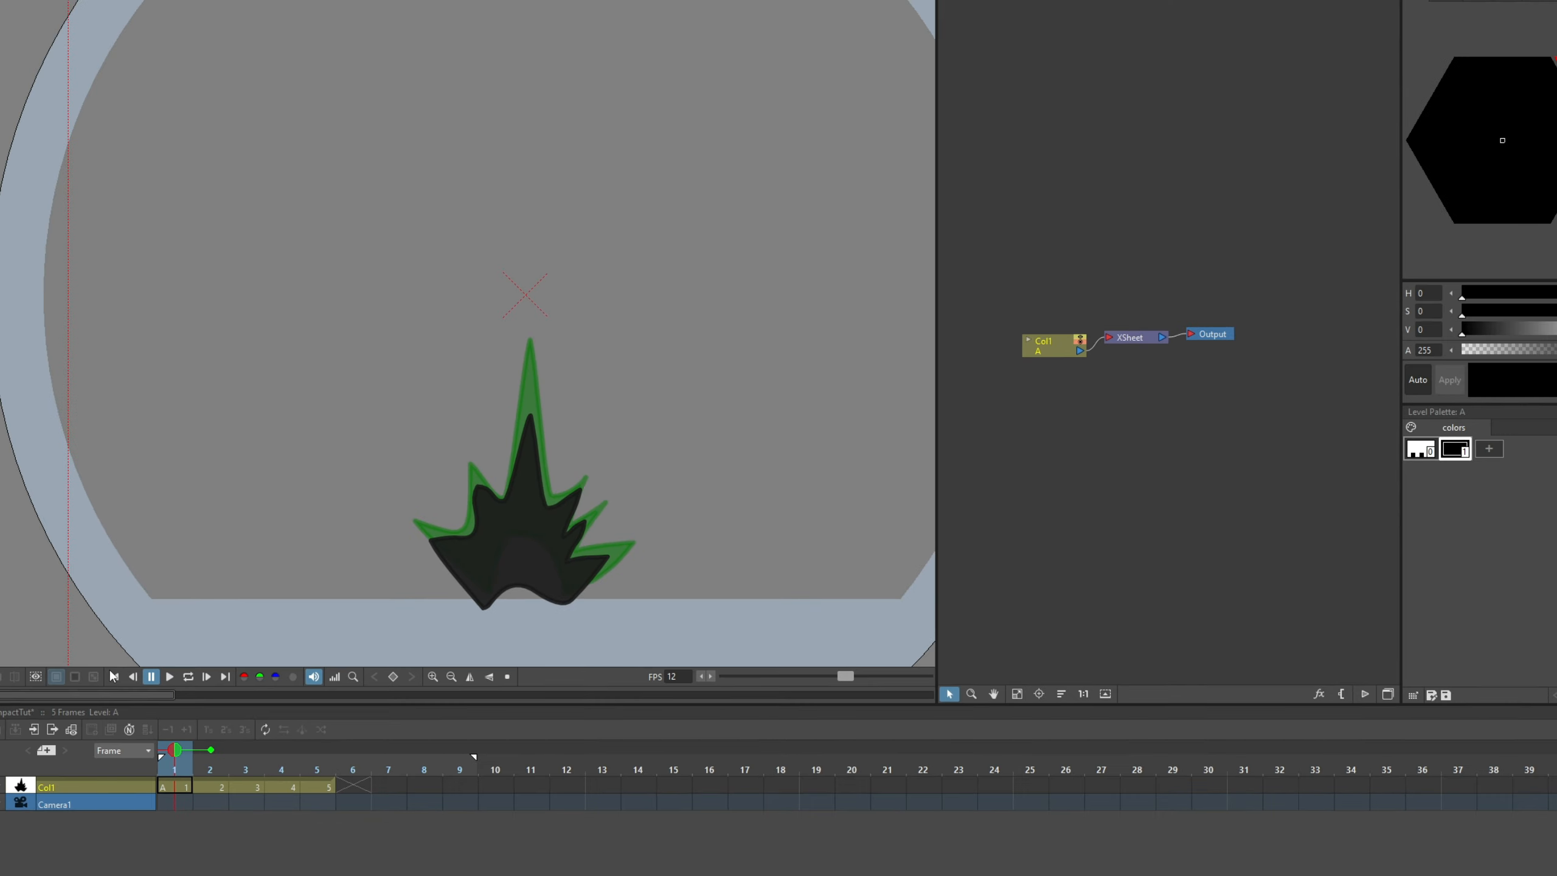
# Set the playback rate to 24 FPS and play the impact animation from frame 1.
pyautogui.click(49, 710)
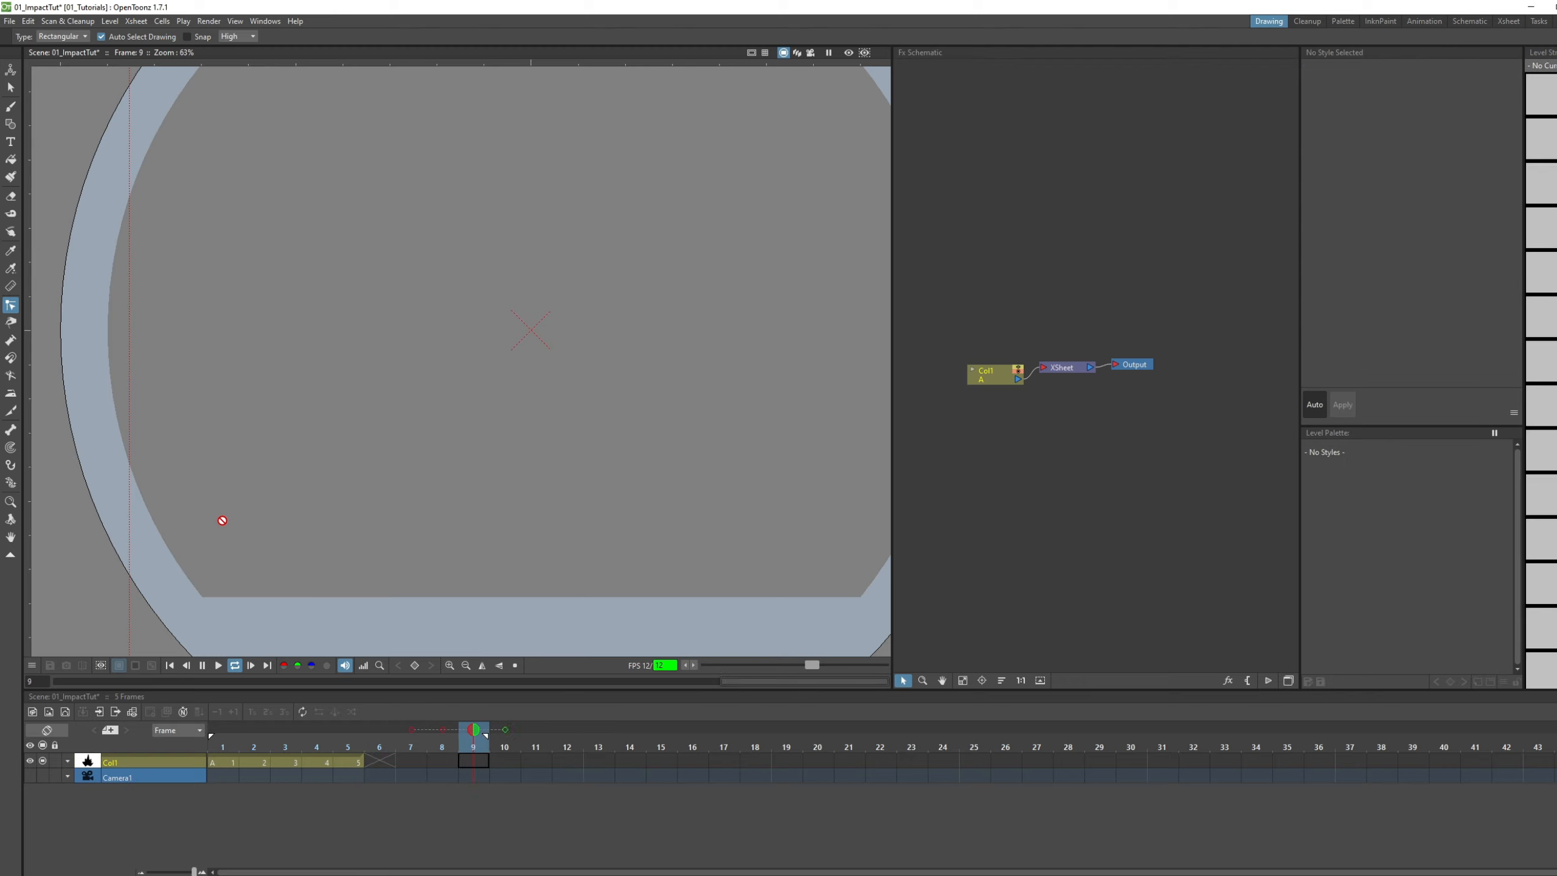
pyautogui.click(203, 665)
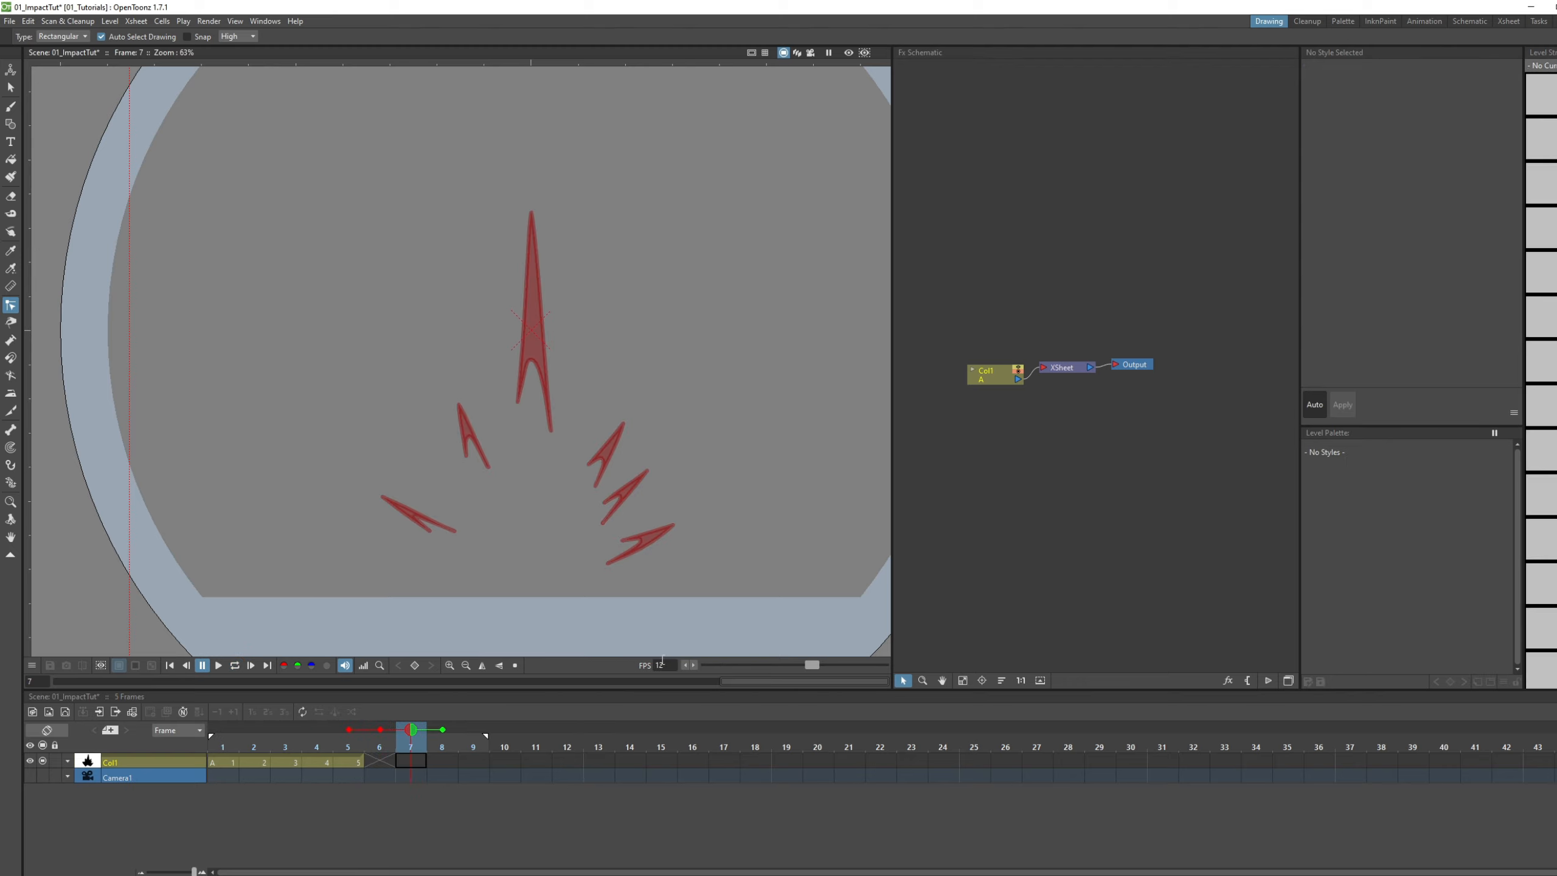
pyautogui.write('24')
pyautogui.press('Return')
pyautogui.moveTo(410, 744); pyautogui.dragTo(223, 745)
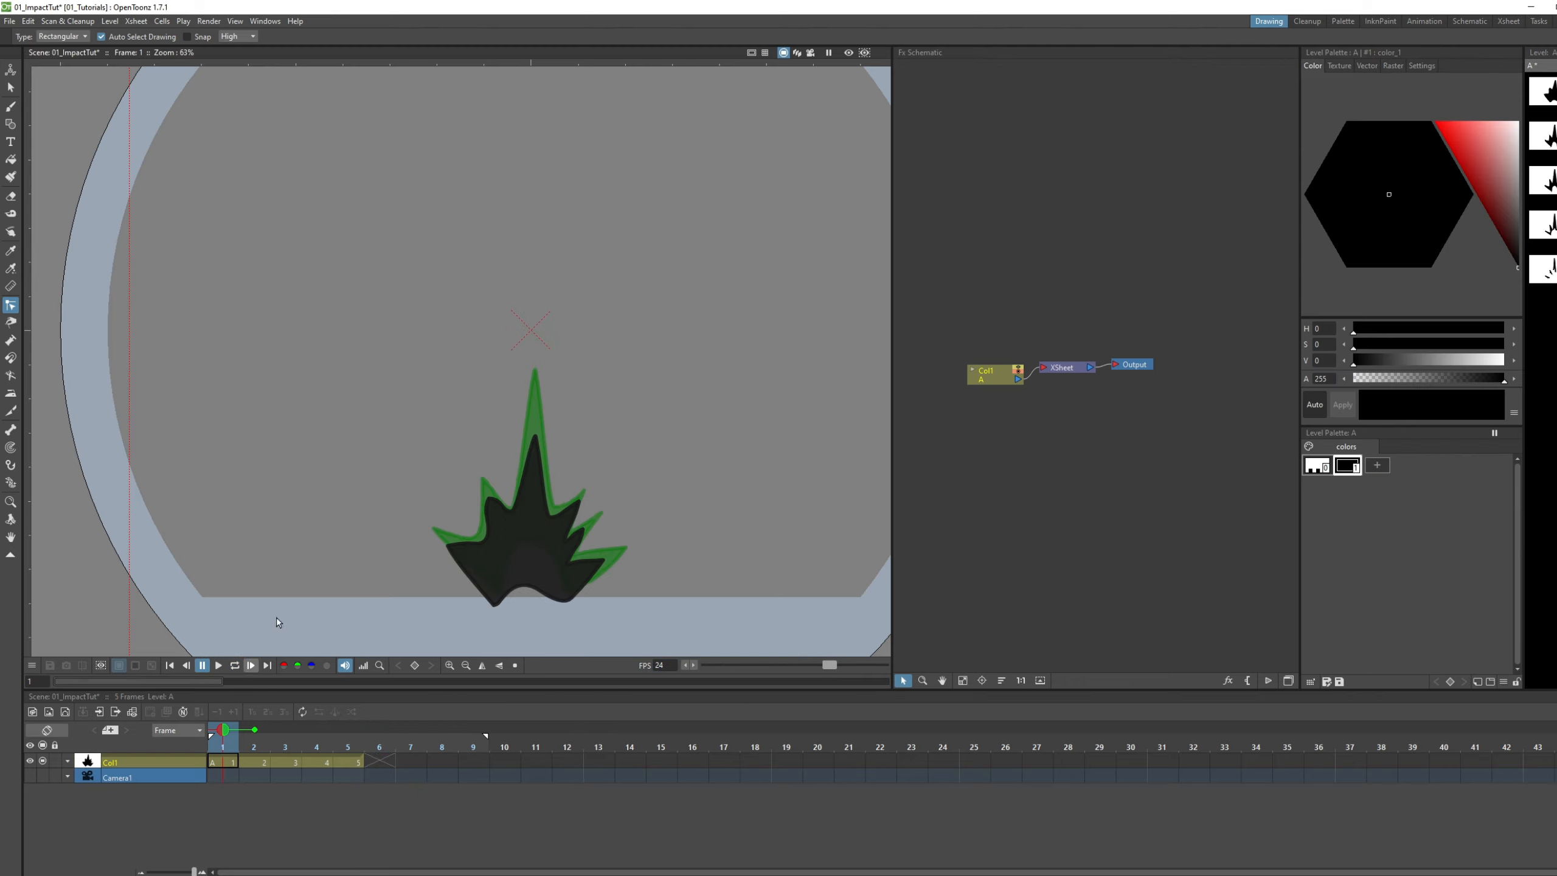
pyautogui.press('l')
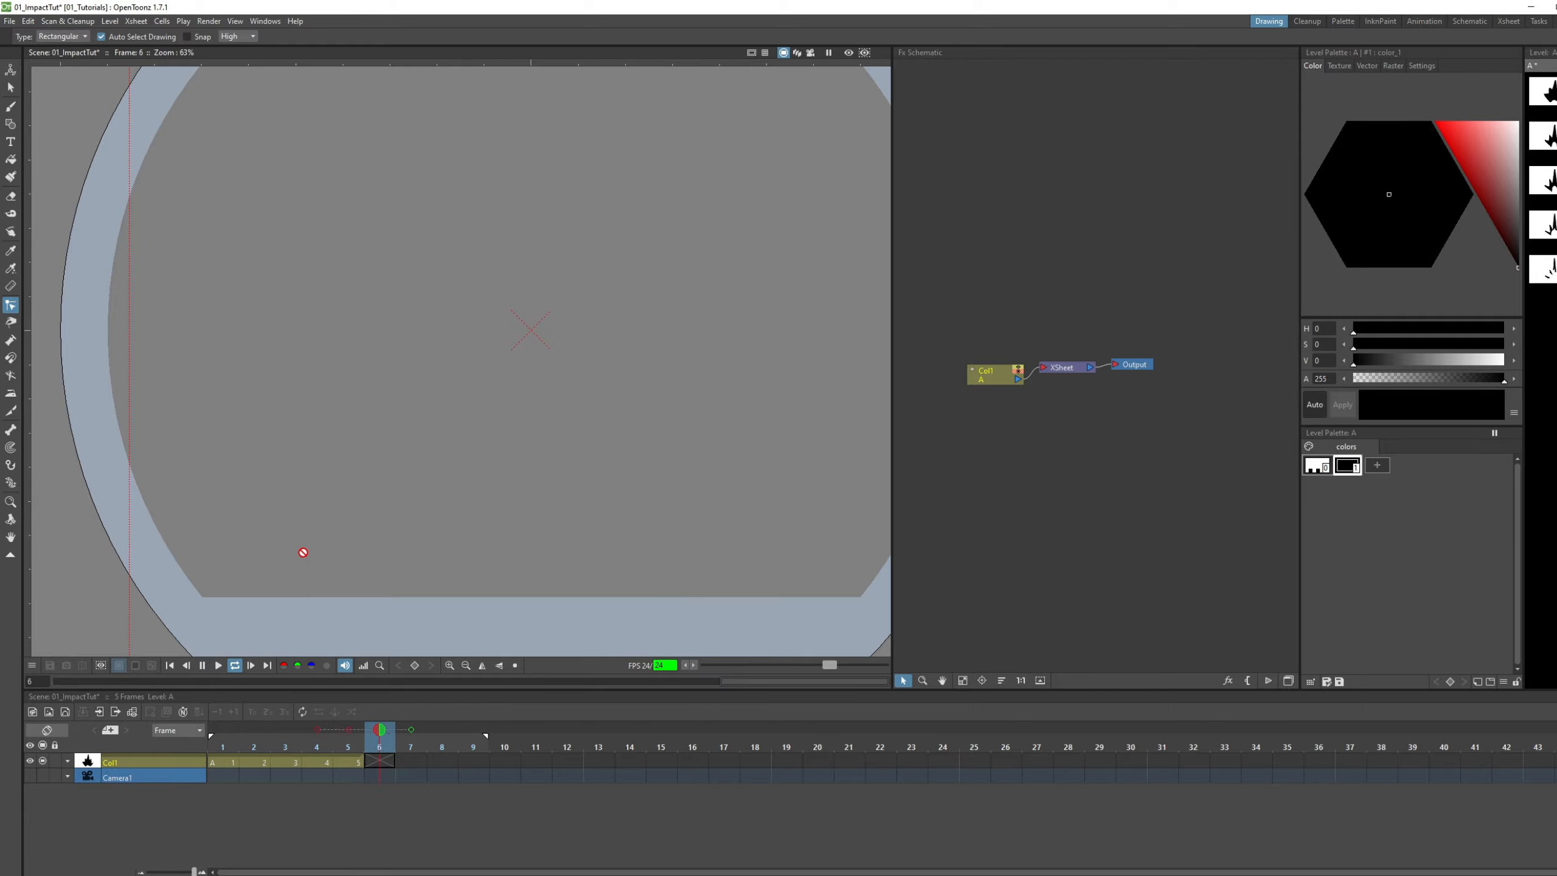
pyautogui.press('l')
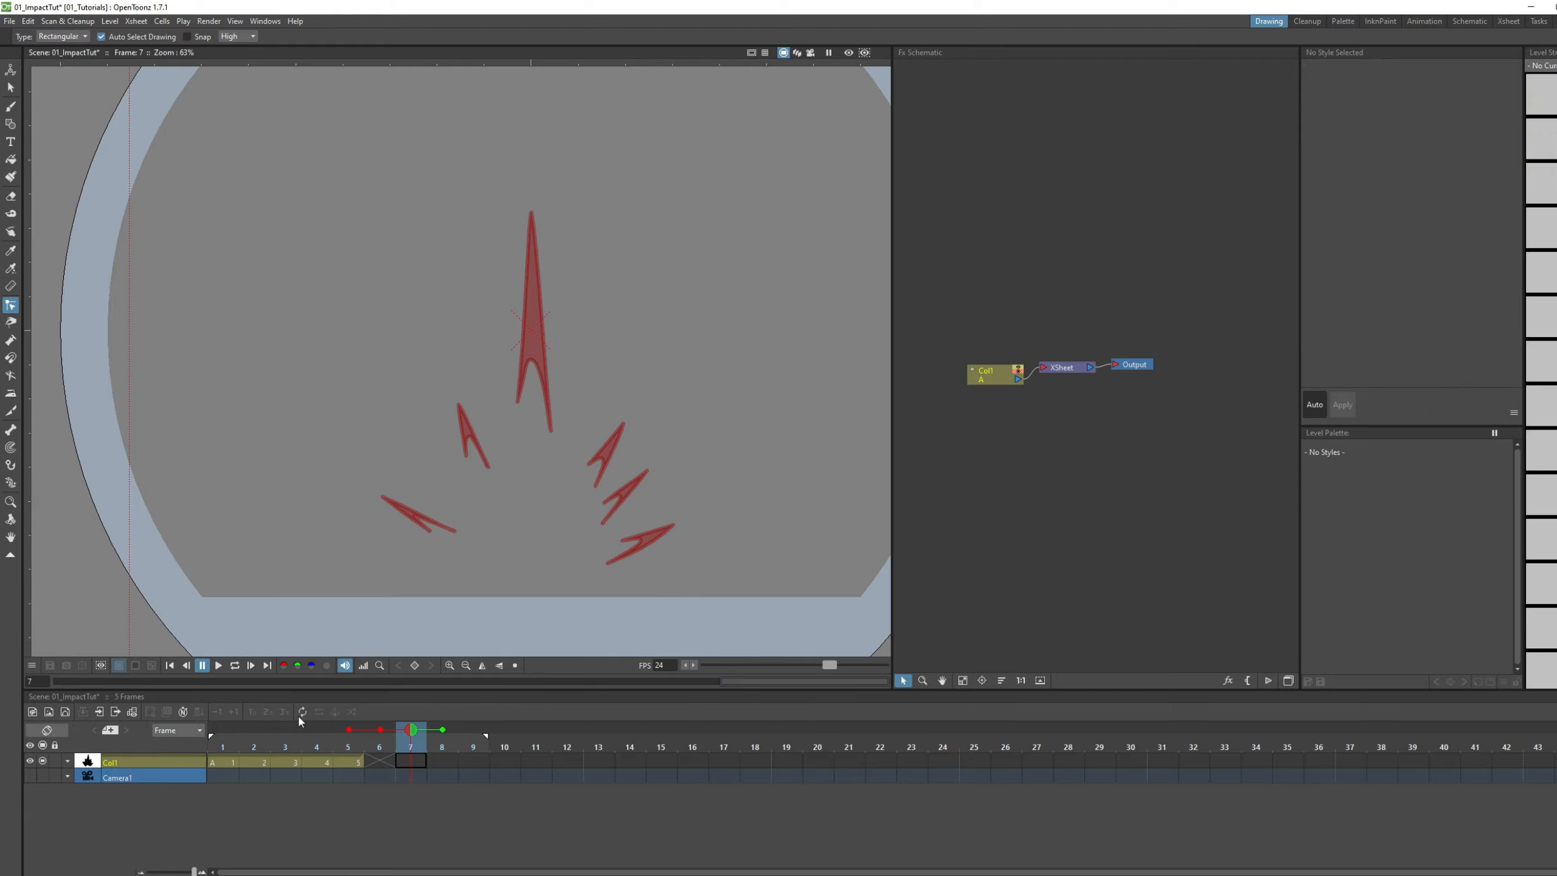
# Duplicate drawing 0005 of level A and expose the copy as drawing 6 on frame 6 of Col1.
pyautogui.click(227, 746)
pyautogui.moveTo(233, 744); pyautogui.dragTo(379, 747)
pyautogui.click(1551, 274)
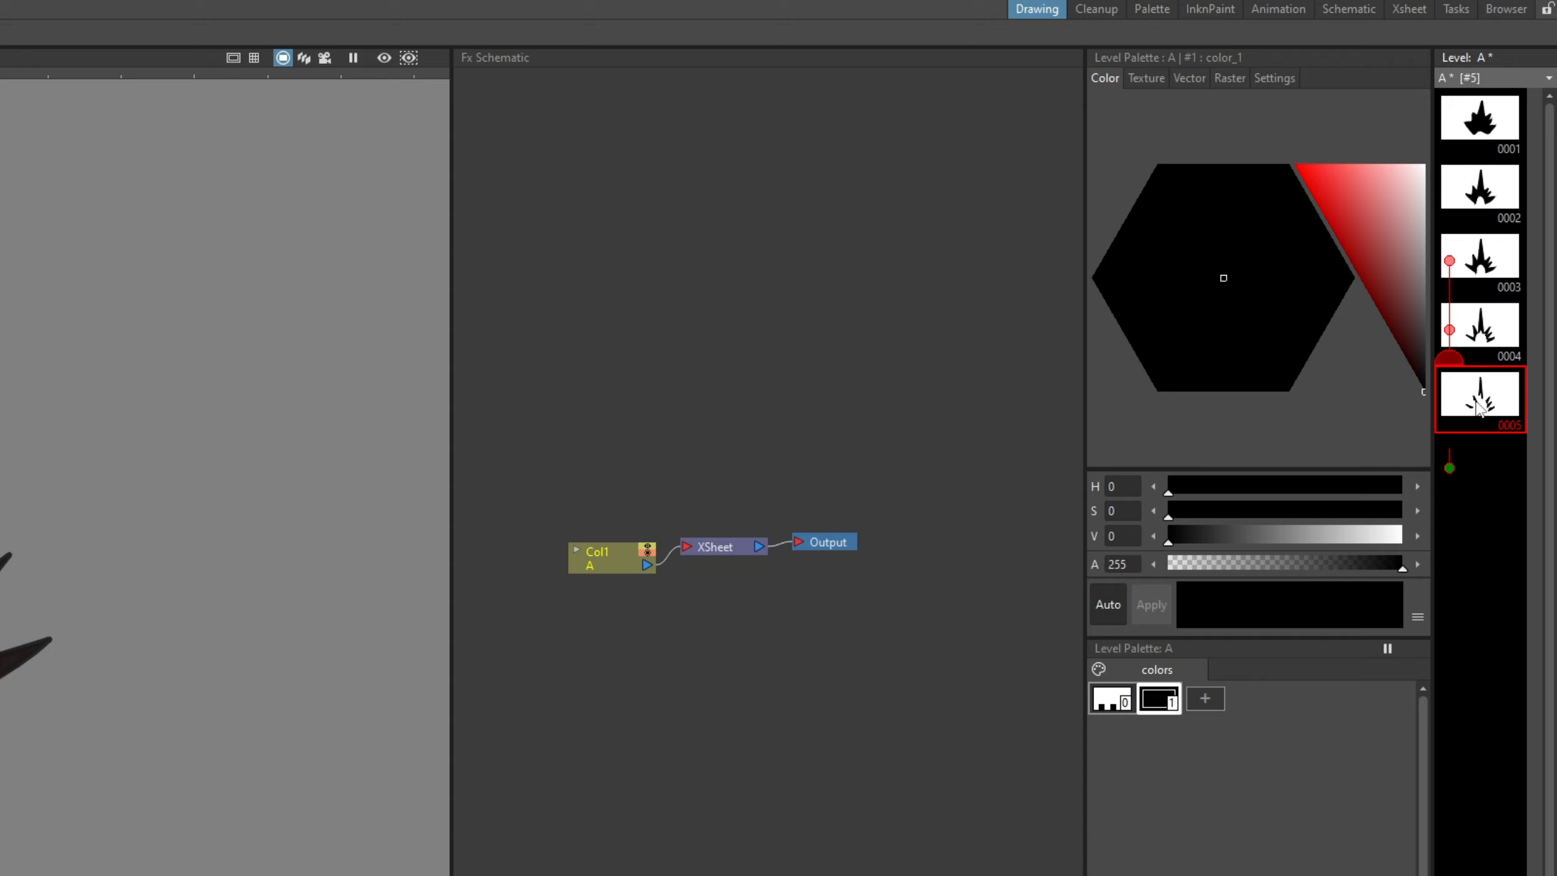
pyautogui.press('d')
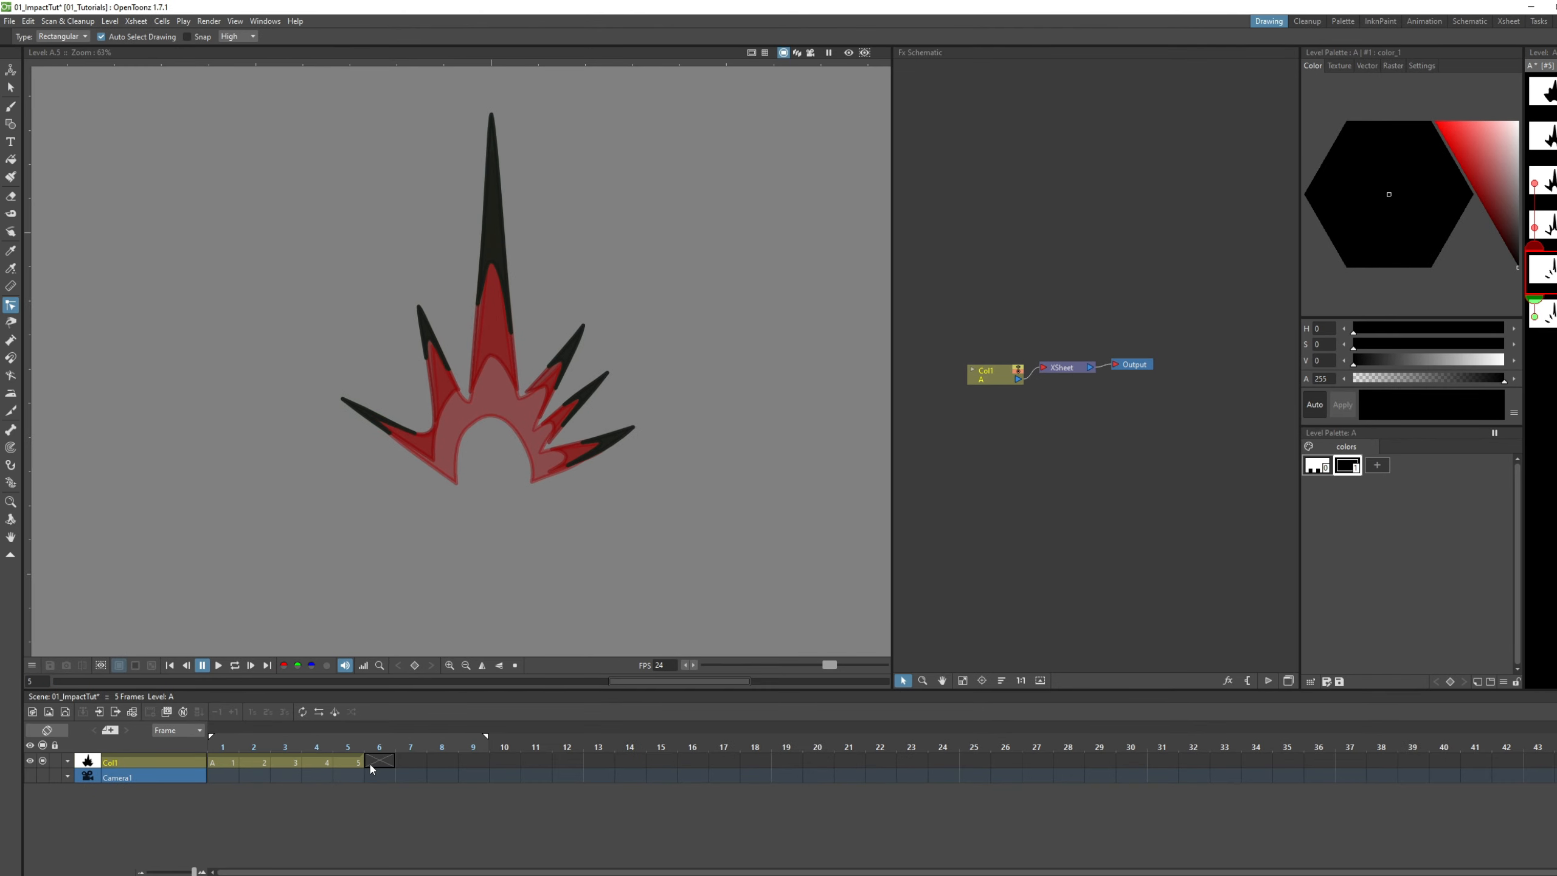
pyautogui.doubleClick(374, 758)
pyautogui.write('6')
pyautogui.press('Return')
# Shrink the lowest right spike on frame 6 toward its tip by moving its tip outward and its two base points inward.
pyautogui.scroll(5, 659, 431)
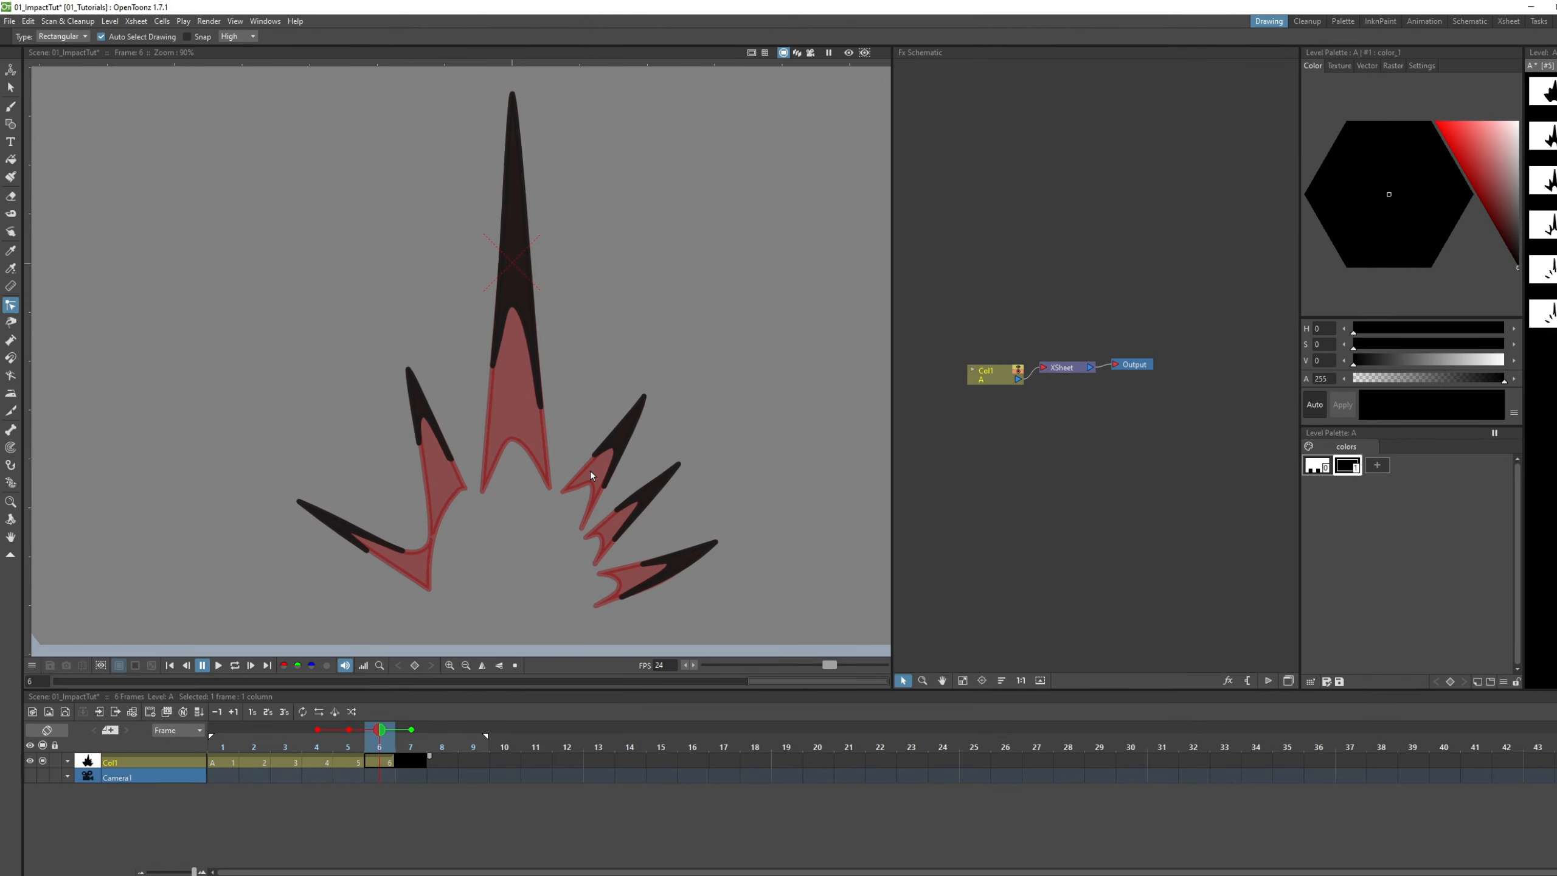
pyautogui.scroll(2, 659, 431)
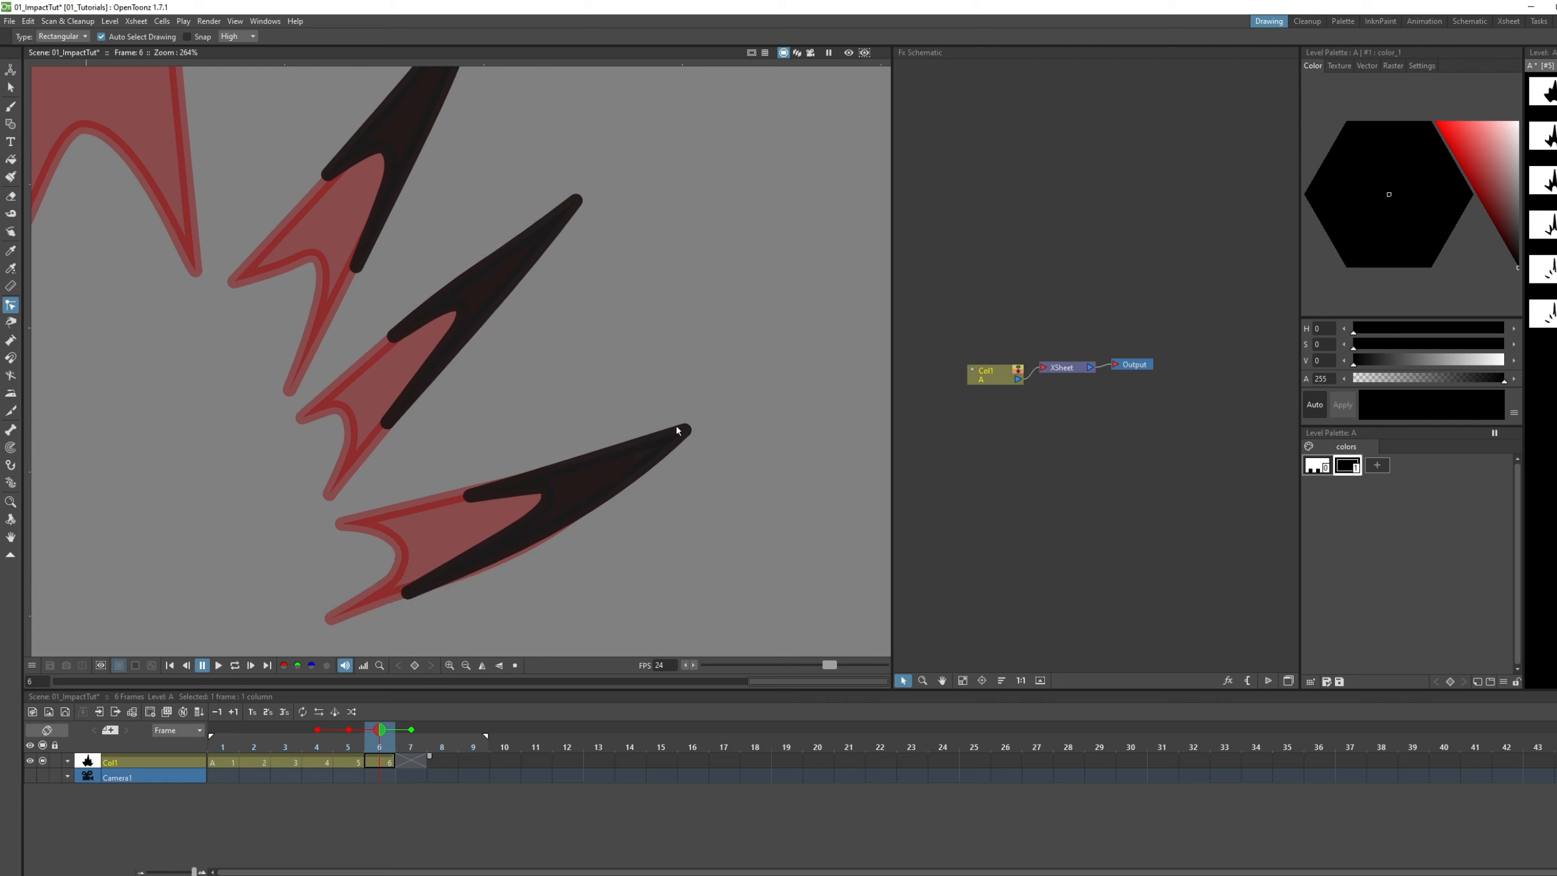
pyautogui.click(680, 438)
pyautogui.moveTo(682, 431); pyautogui.dragTo(708, 424)
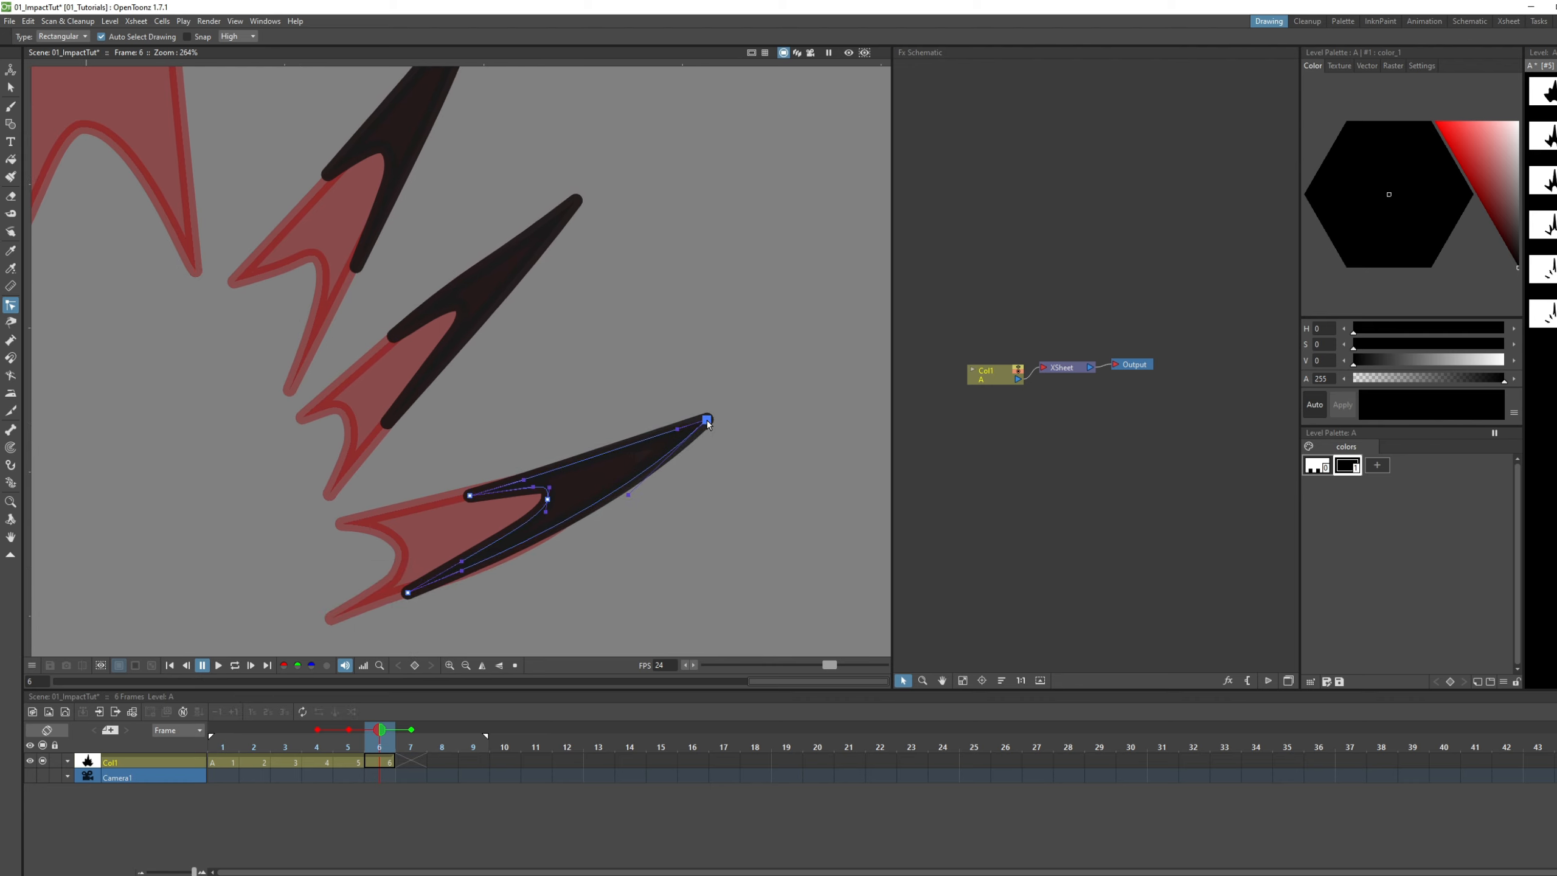
pyautogui.moveTo(470, 495)
pyautogui.mouseDown()
pyautogui.moveTo(661, 455)
pyautogui.moveTo(575, 461)
pyautogui.mouseUp()
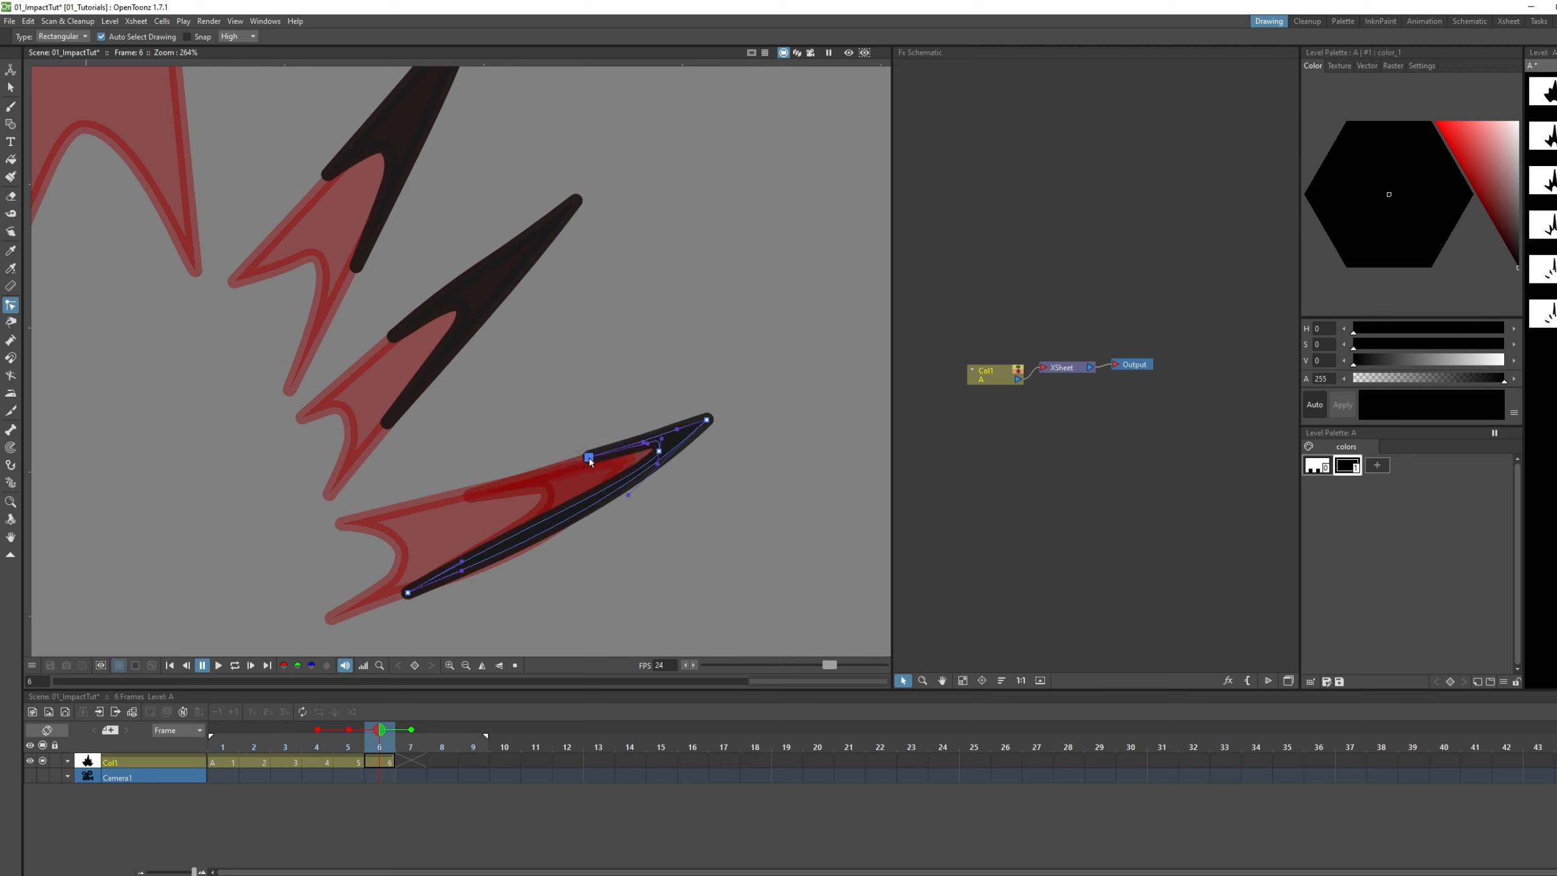
pyautogui.moveTo(410, 594)
pyautogui.mouseDown()
pyautogui.moveTo(620, 491)
pyautogui.moveTo(616, 453)
pyautogui.mouseUp()
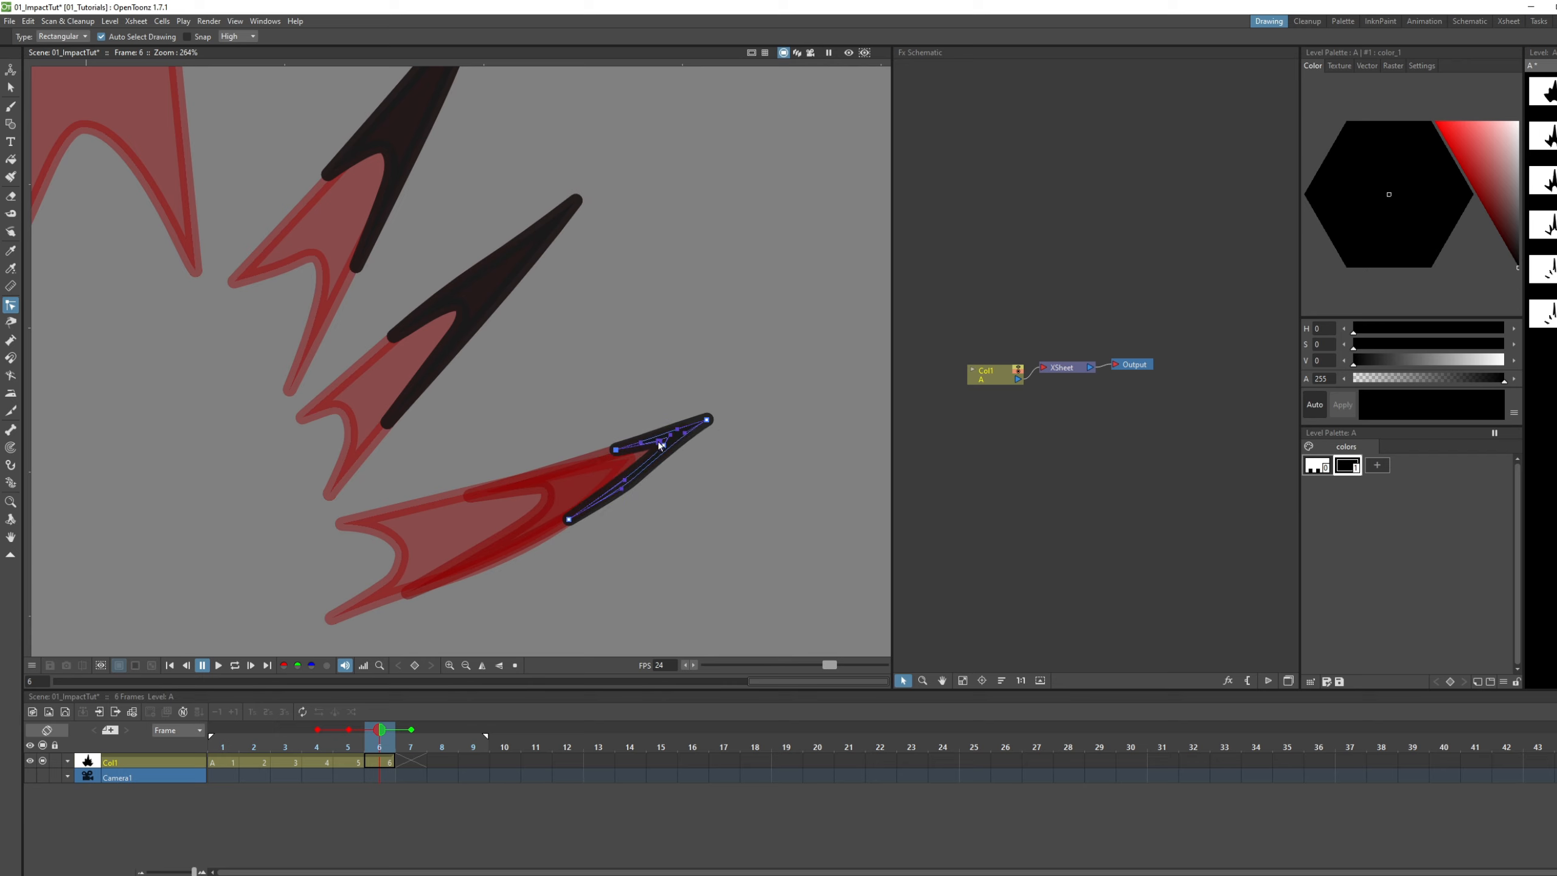
# Shorten the middle right spike on frame 6 by extending its tip and pulling its base points and notch toward it.
pyautogui.moveTo(503, 302); pyautogui.dragTo(547, 417)
pyautogui.click(544, 414)
pyautogui.moveTo(620, 315); pyautogui.dragTo(640, 294)
pyautogui.moveTo(504, 424); pyautogui.dragTo(581, 352)
pyautogui.moveTo(561, 337); pyautogui.dragTo(583, 349)
pyautogui.moveTo(431, 537); pyautogui.dragTo(514, 439)
pyautogui.moveTo(563, 371); pyautogui.dragTo(561, 382)
pyautogui.moveTo(557, 390); pyautogui.dragTo(558, 395)
pyautogui.moveTo(438, 452); pyautogui.dragTo(577, 344)
pyautogui.scroll(5, 570, 348)
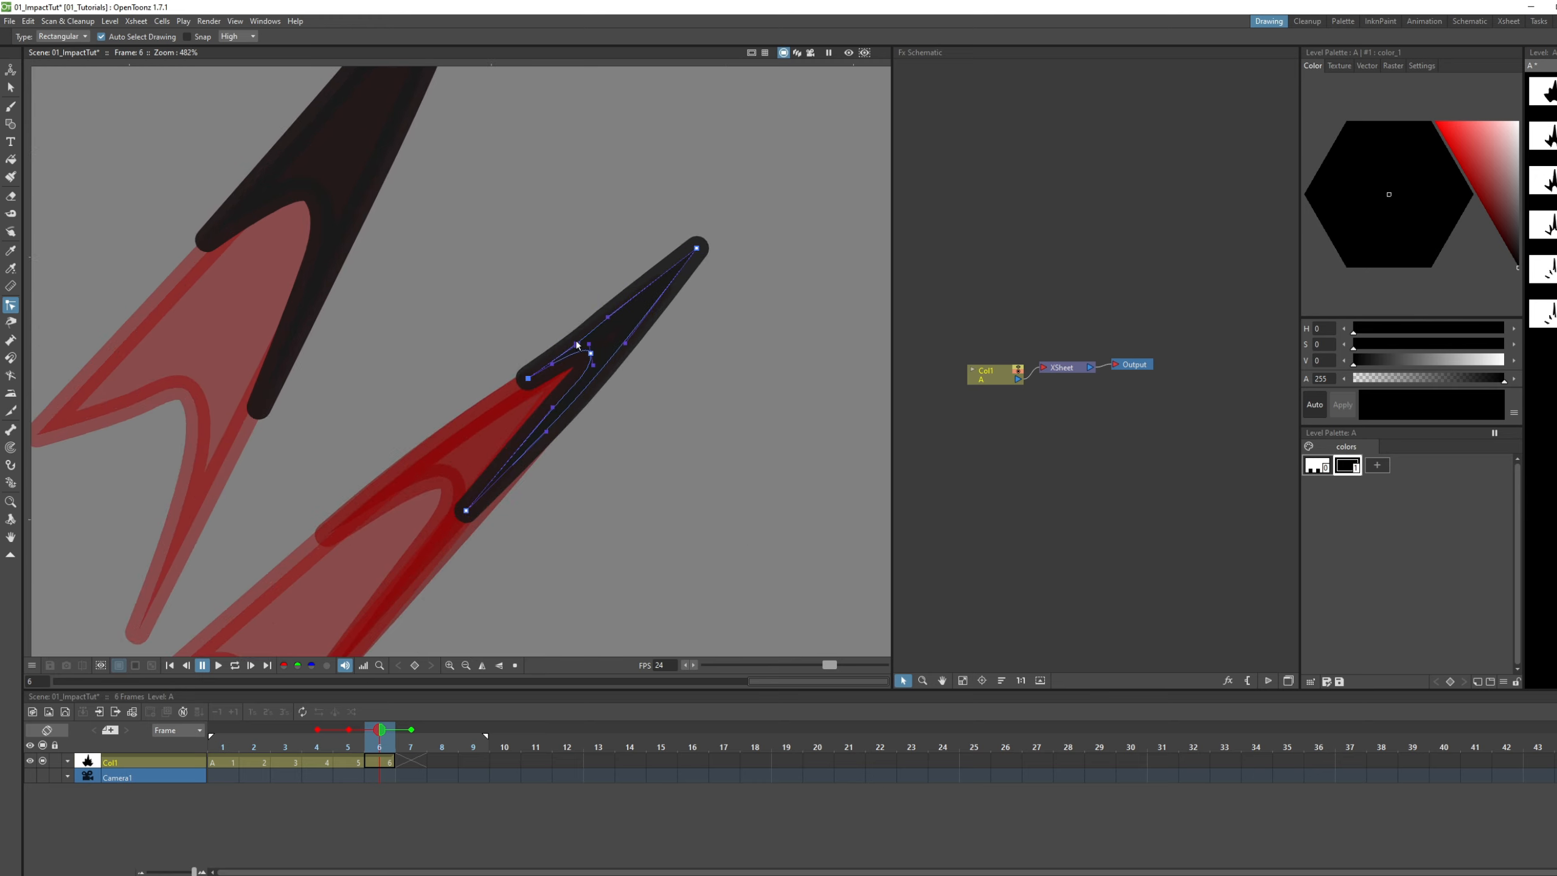
pyautogui.scroll(-1, 535, 475)
pyautogui.moveTo(474, 507); pyautogui.dragTo(480, 509)
pyautogui.moveTo(587, 376); pyautogui.dragTo(553, 429)
# Reduce the upper right spike on frame 6 to a short shard by moving its tip out and its notch and base points toward it.
pyautogui.moveTo(585, 366); pyautogui.dragTo(647, 490)
pyautogui.scroll(-4, 592, 368)
pyautogui.click(548, 273)
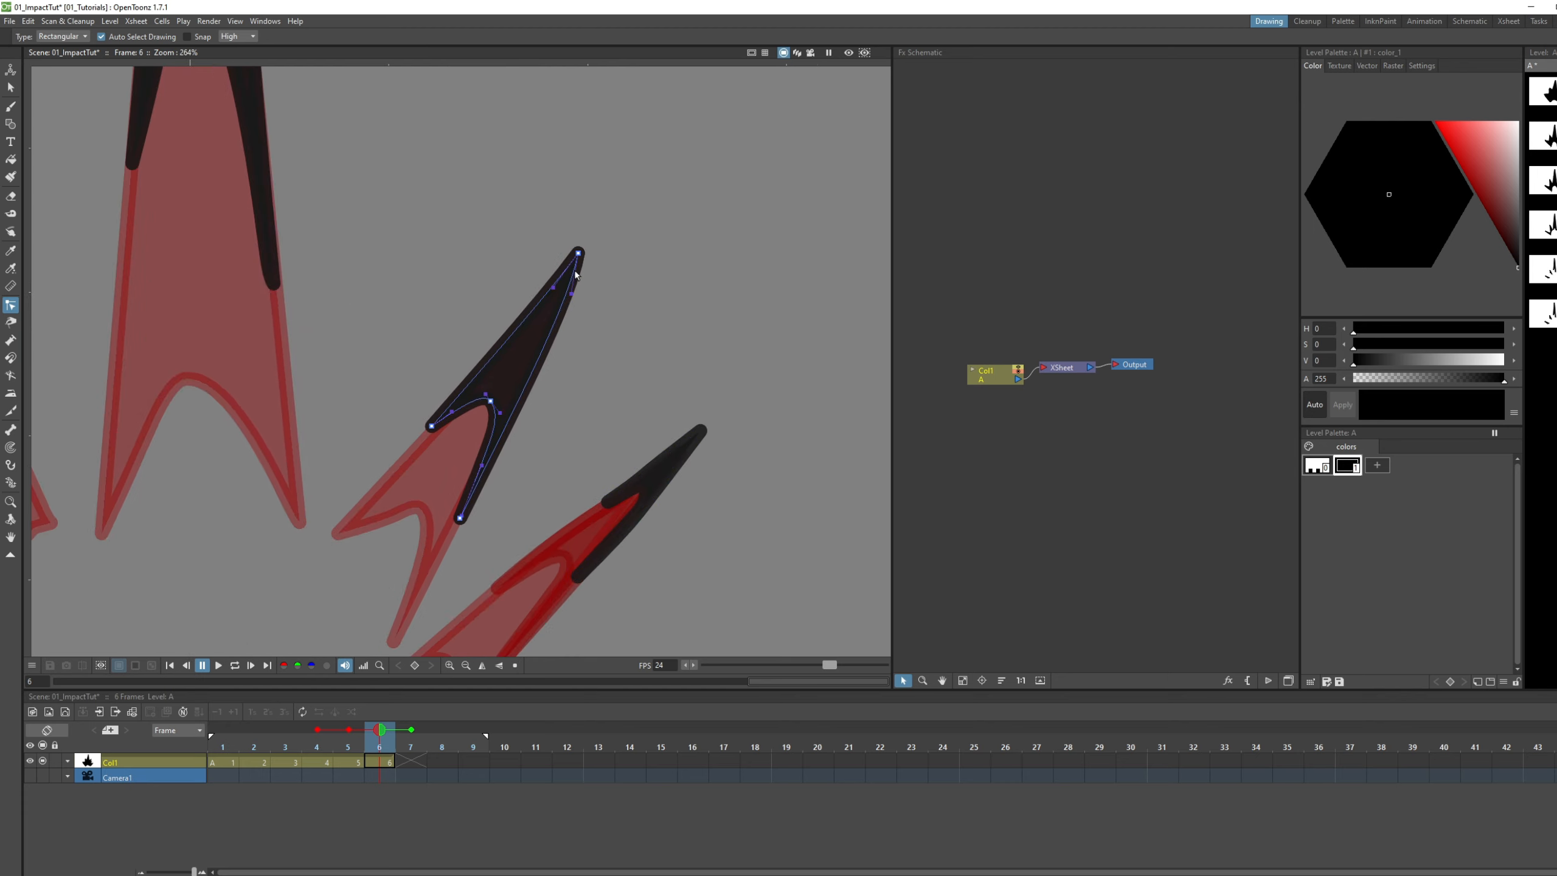
pyautogui.moveTo(577, 251); pyautogui.dragTo(591, 225)
pyautogui.moveTo(491, 401); pyautogui.dragTo(544, 307)
pyautogui.moveTo(433, 428); pyautogui.dragTo(536, 300)
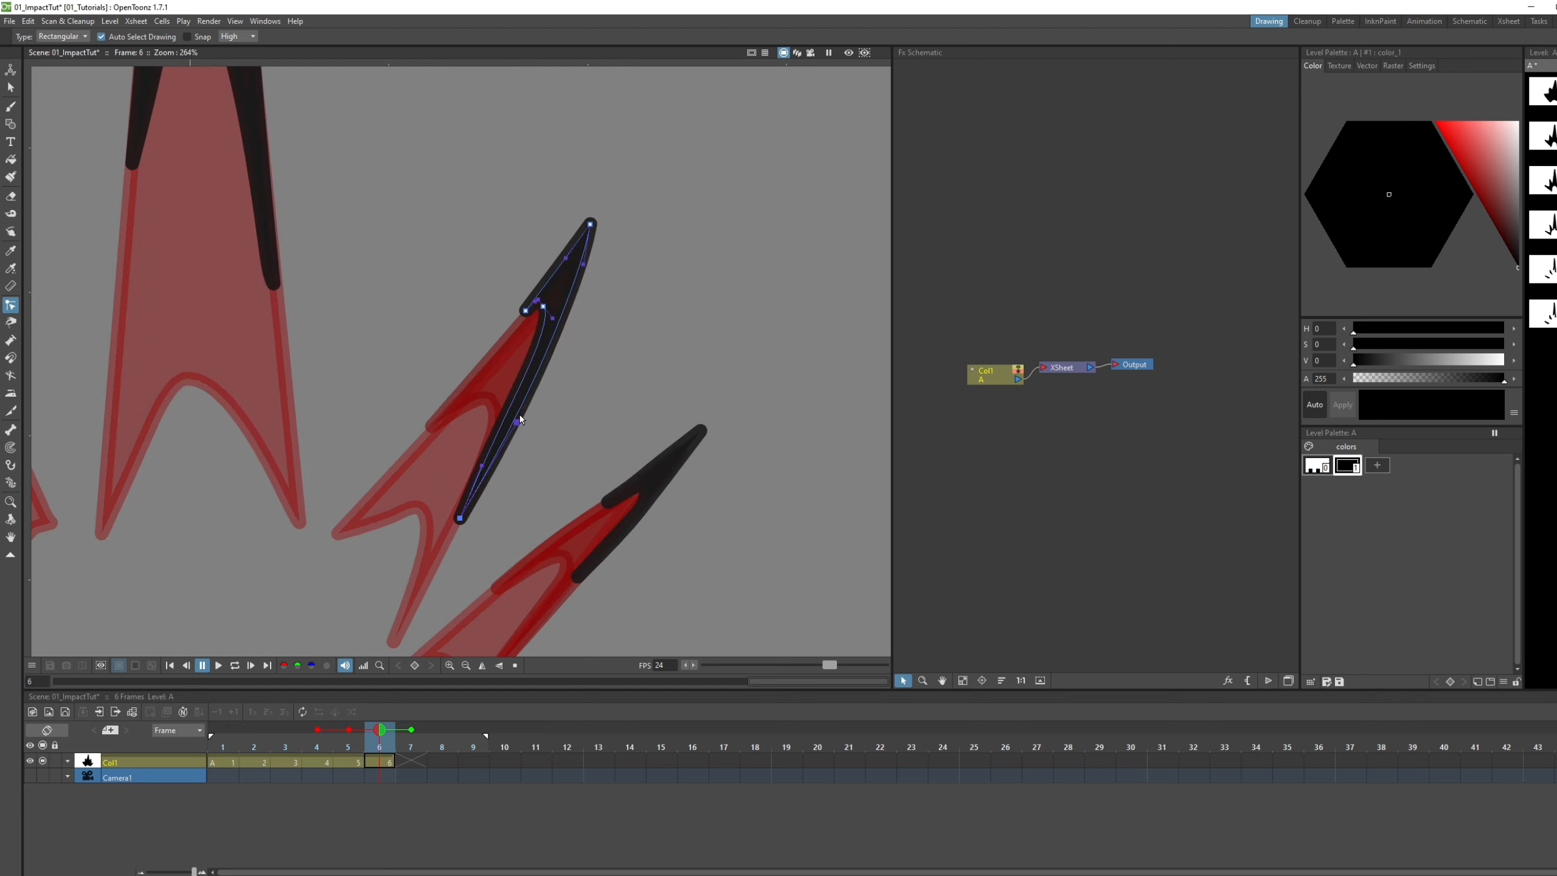
pyautogui.moveTo(460, 518); pyautogui.dragTo(532, 374)
pyautogui.click(588, 274)
pyautogui.click(578, 279)
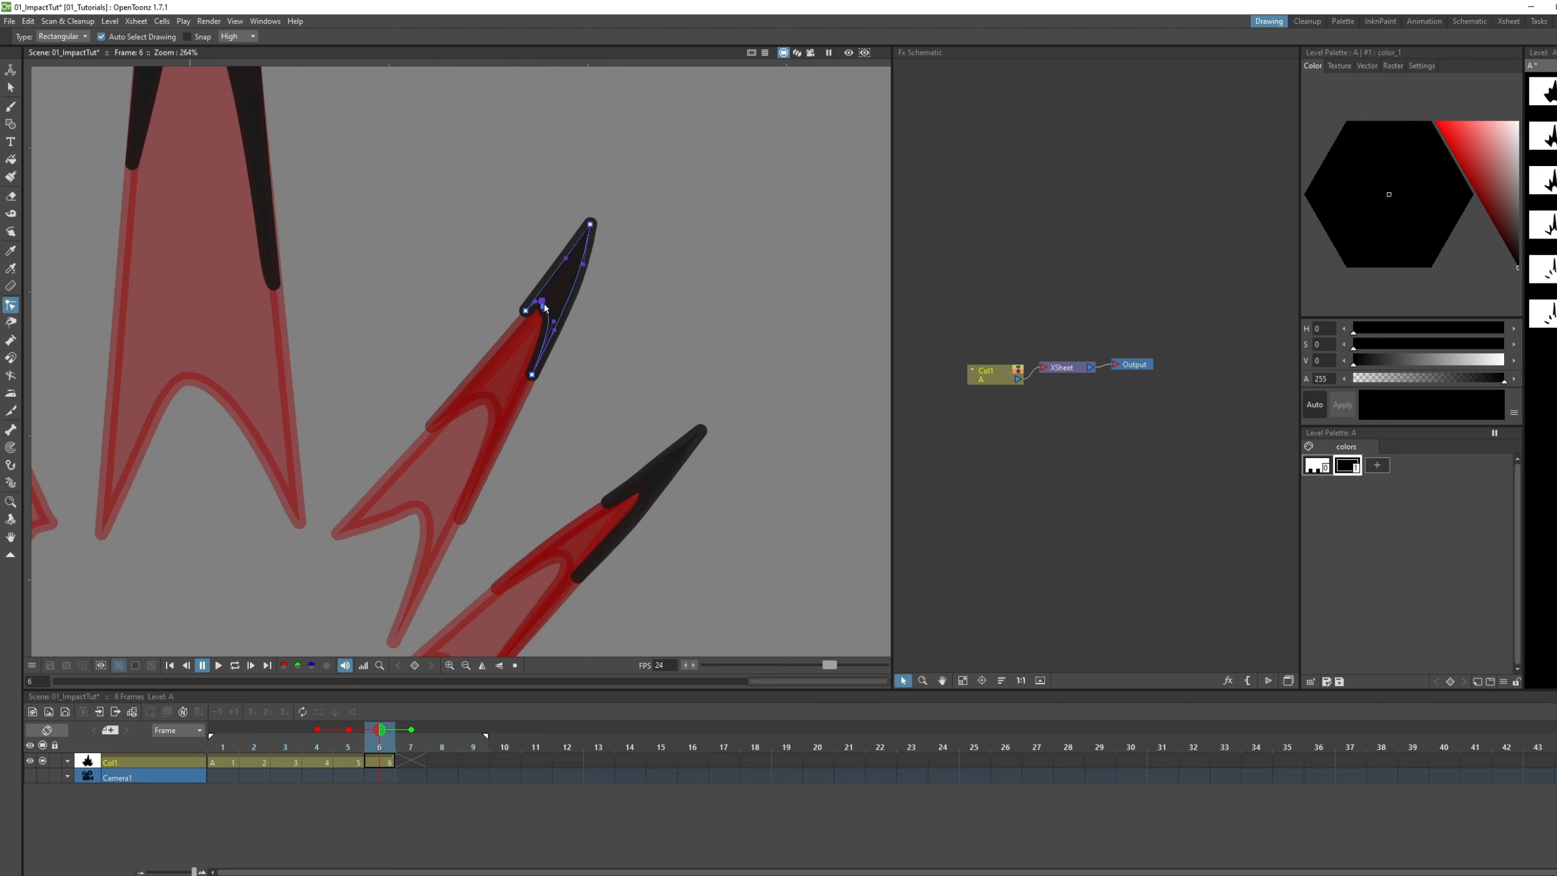
pyautogui.scroll(3, 544, 307)
# Extend the tip of the tall central spike upward on frame 6.
pyautogui.scroll(-7, 573, 301)
pyautogui.scroll(2, 420, 269)
pyautogui.click(420, 268)
pyautogui.moveTo(316, 103); pyautogui.dragTo(475, 534)
pyautogui.scroll(-4, 421, 269)
pyautogui.scroll(9, 473, 166)
pyautogui.moveTo(485, 341); pyautogui.dragTo(485, 208)
# Pull the central spike's inner notch and left base point up toward its tip on frame 6.
pyautogui.scroll(-5, 484, 208)
pyautogui.moveTo(484, 607); pyautogui.dragTo(479, 242)
pyautogui.moveTo(479, 242); pyautogui.dragTo(478, 95)
pyautogui.moveTo(485, 96); pyautogui.dragTo(482, 190)
pyautogui.moveTo(442, 540); pyautogui.dragTo(461, 234)
pyautogui.moveTo(477, 170); pyautogui.dragTo(481, 305)
pyautogui.moveTo(482, 305); pyautogui.dragTo(483, 272)
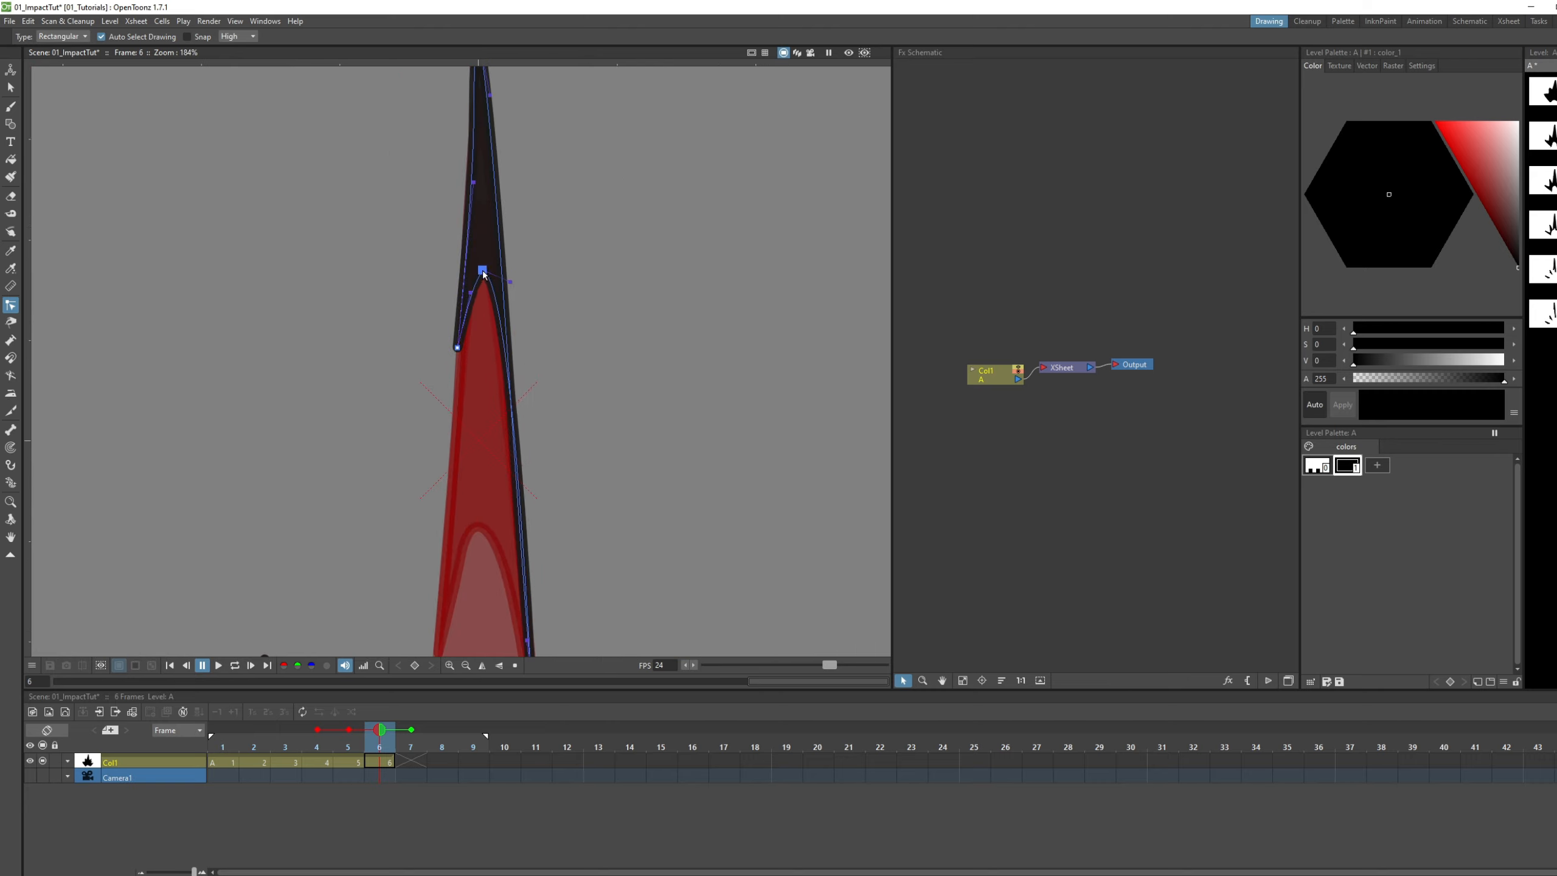
# Raise the central spike's right base point and refine the curve of its inner notch on frame 6.
pyautogui.moveTo(533, 613); pyautogui.dragTo(499, 375)
pyautogui.moveTo(506, 501); pyautogui.dragTo(478, 161)
pyautogui.scroll(6, 495, 369)
pyautogui.moveTo(472, 77); pyautogui.dragTo(501, 367)
pyautogui.moveTo(513, 324); pyautogui.dragTo(460, 422)
pyautogui.moveTo(458, 419); pyautogui.dragTo(447, 333)
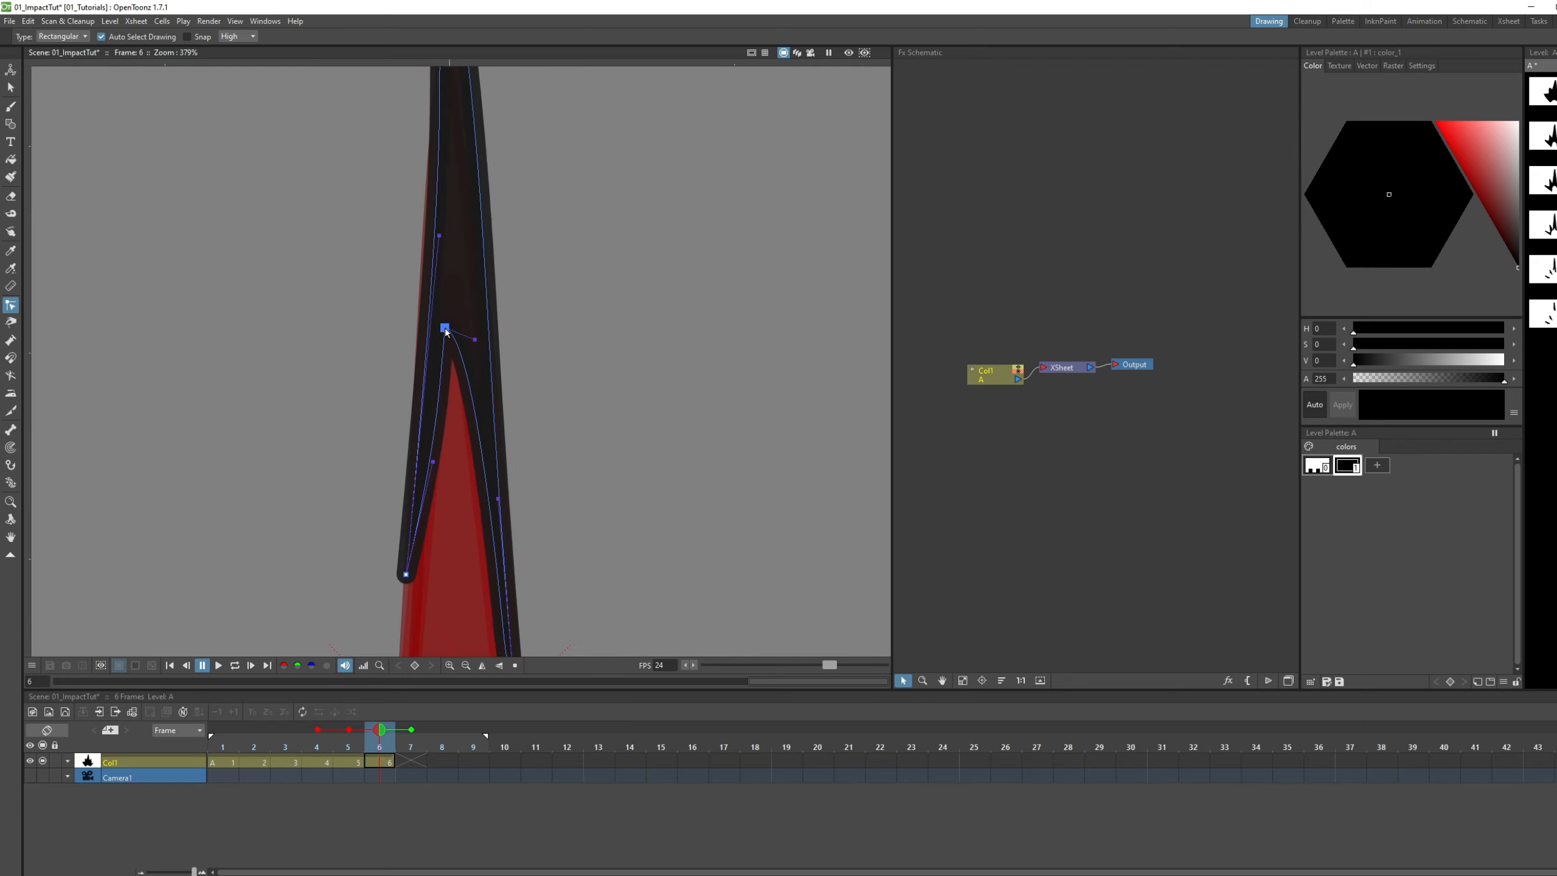
# Shorten the upper left spike on frame 6 by extending its tip and moving its notch and base points up toward it.
pyautogui.scroll(-10, 448, 335)
pyautogui.moveTo(442, 527); pyautogui.dragTo(519, 234)
pyautogui.scroll(6, 380, 279)
pyautogui.click(428, 361)
pyautogui.scroll(3, 444, 433)
pyautogui.moveTo(429, 362); pyautogui.dragTo(401, 271)
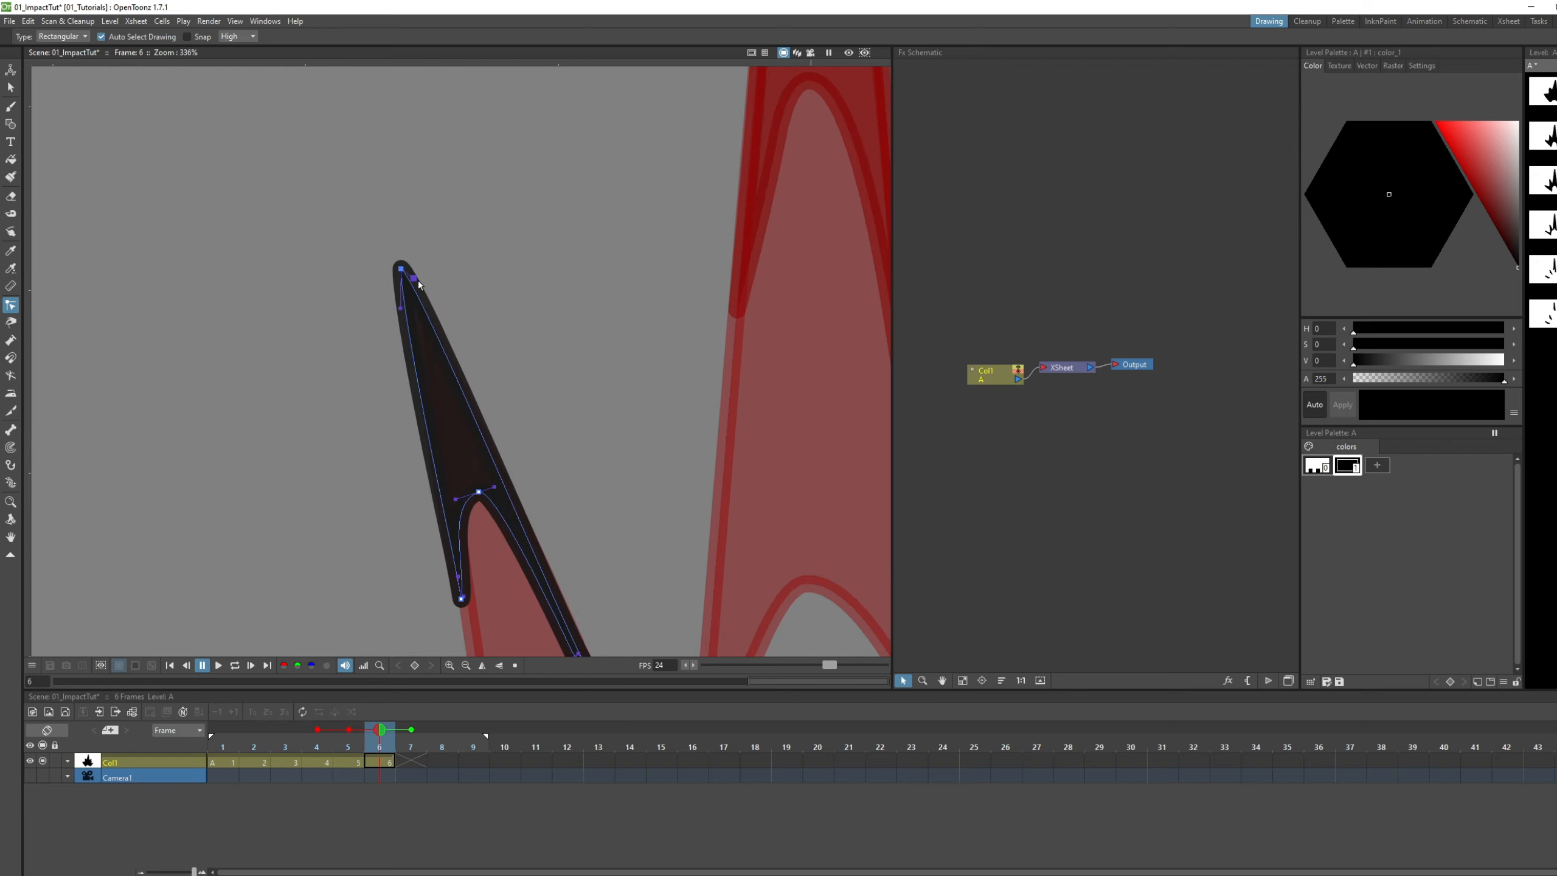
pyautogui.moveTo(556, 469); pyautogui.dragTo(526, 279)
pyautogui.scroll(3, 526, 279)
pyautogui.moveTo(413, 317); pyautogui.dragTo(361, 171)
pyautogui.moveTo(388, 468); pyautogui.dragTo(345, 229)
pyautogui.moveTo(326, 177); pyautogui.dragTo(352, 170)
pyautogui.moveTo(561, 553); pyautogui.dragTo(444, 281)
pyautogui.moveTo(360, 169); pyautogui.dragTo(342, 127)
# Shrink the lower left spike on frame 6 into a small shard by moving its tip outward and its base points toward it.
pyautogui.scroll(-3, 346, 141)
pyautogui.moveTo(294, 466); pyautogui.dragTo(383, 320)
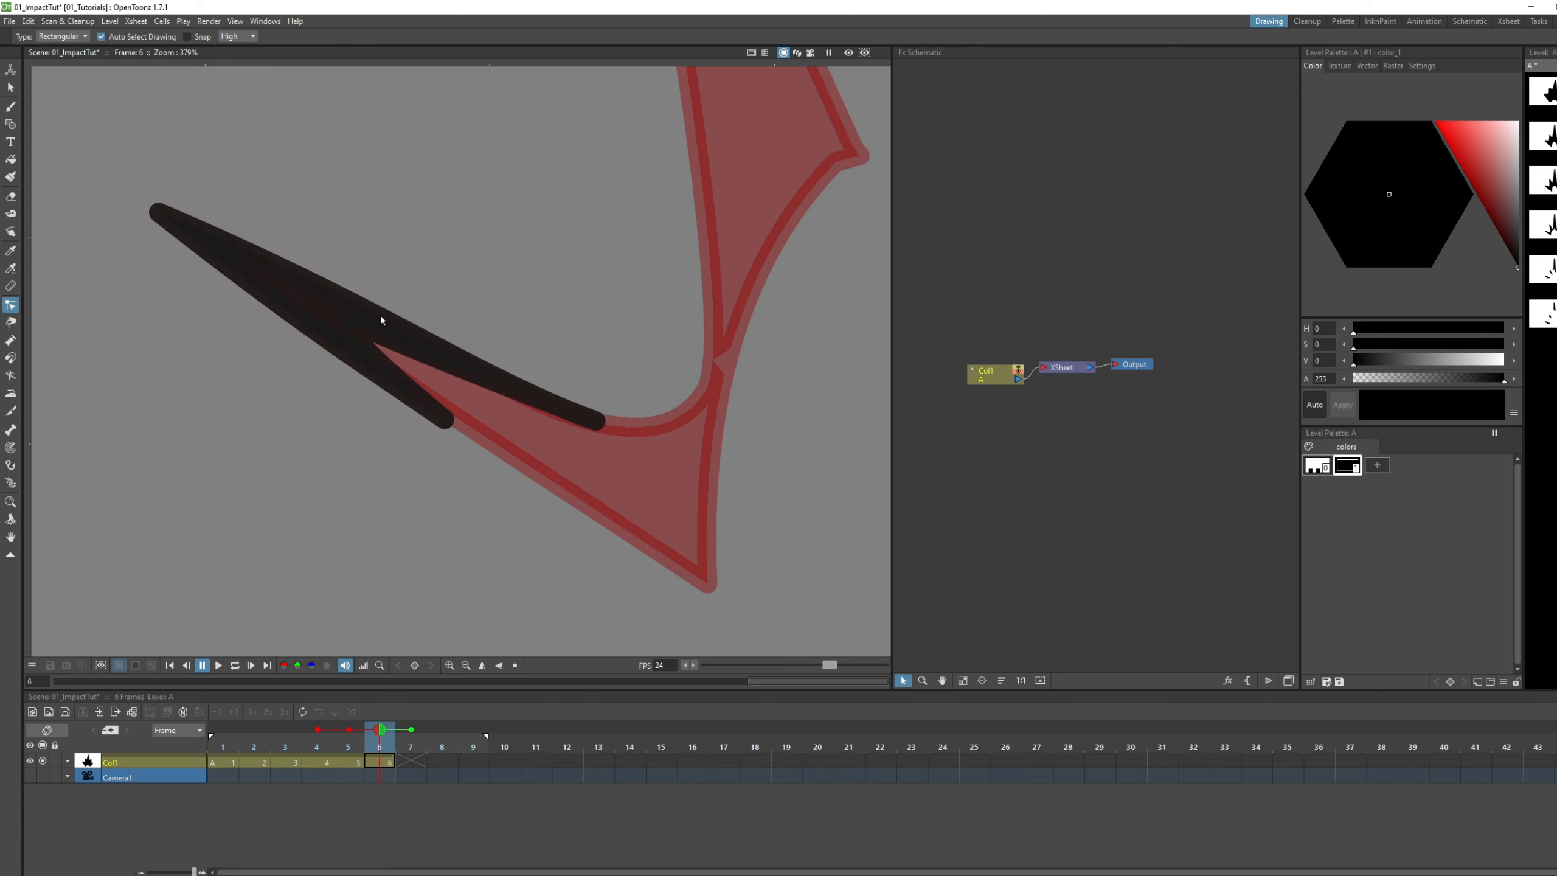
pyautogui.click(383, 320)
pyautogui.moveTo(156, 212); pyautogui.dragTo(114, 182)
pyautogui.moveTo(349, 327); pyautogui.dragTo(252, 273)
pyautogui.moveTo(446, 421); pyautogui.dragTo(325, 347)
pyautogui.moveTo(596, 422); pyautogui.dragTo(364, 315)
pyautogui.moveTo(184, 228); pyautogui.dragTo(305, 282)
pyautogui.moveTo(241, 235); pyautogui.dragTo(235, 235)
pyautogui.moveTo(308, 294); pyautogui.dragTo(325, 287)
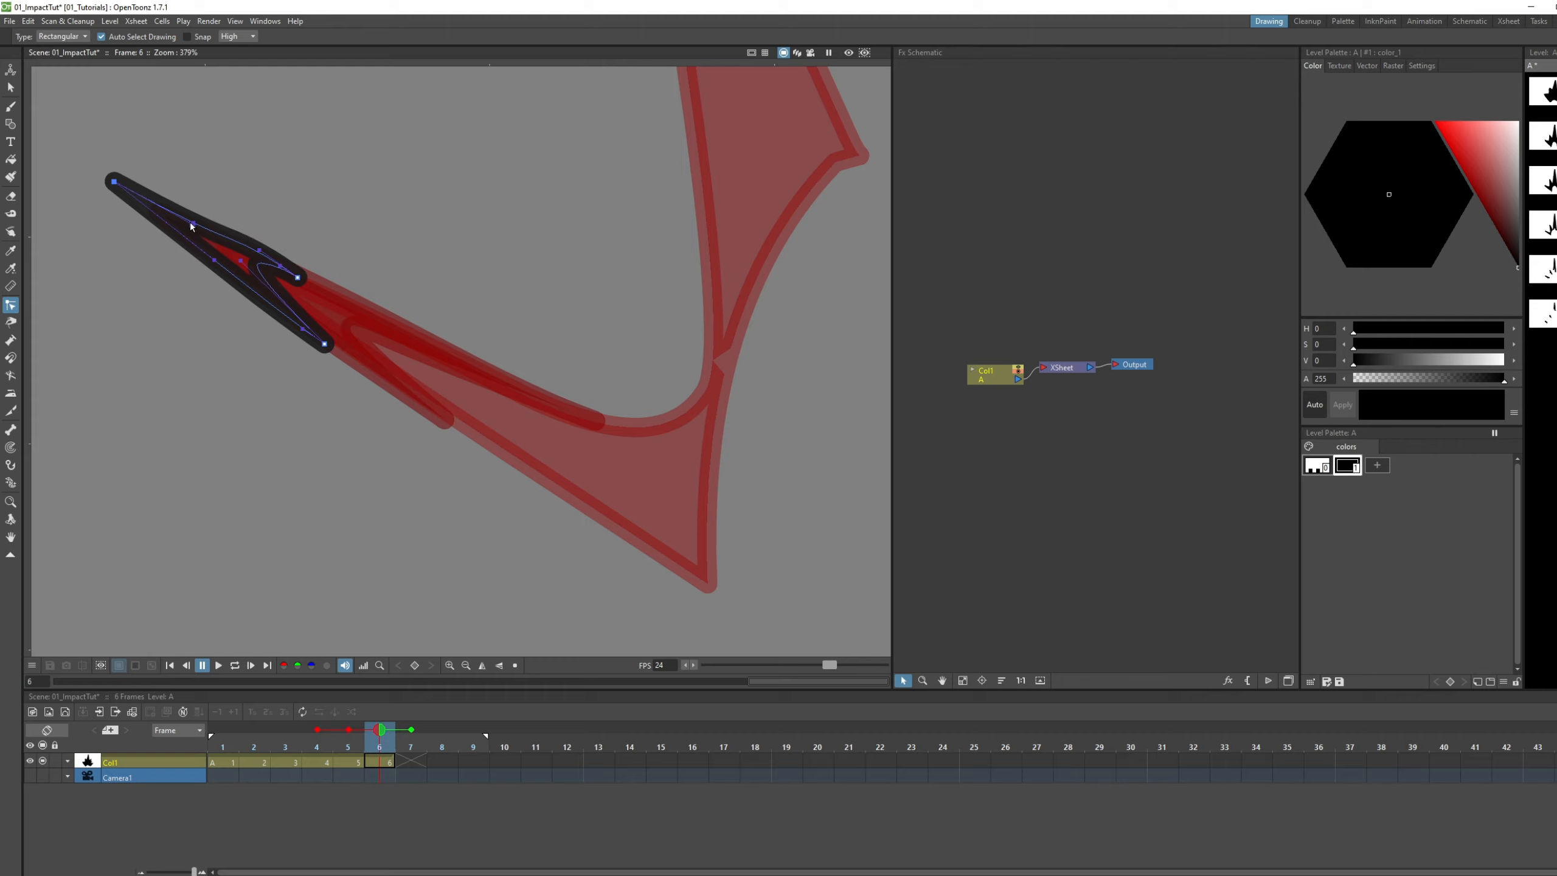
# Fill the gap in the lower left spike with black, and play and scrub through the six-frame animation.
pyautogui.press('f')
pyautogui.click(261, 261)
pyautogui.scroll(-10, 325, 405)
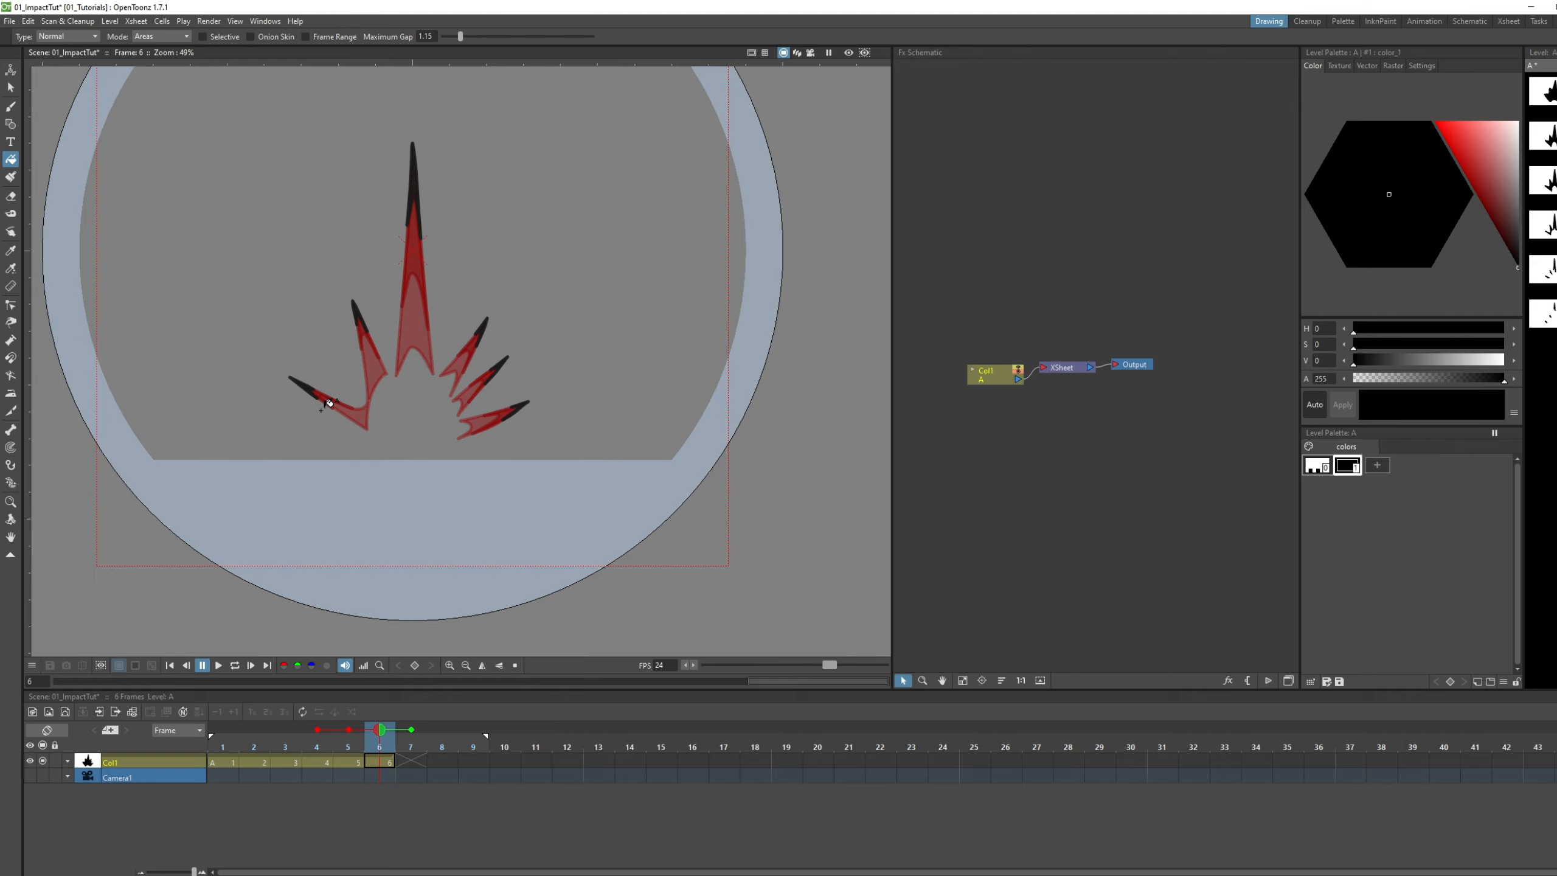
pyautogui.press('l')
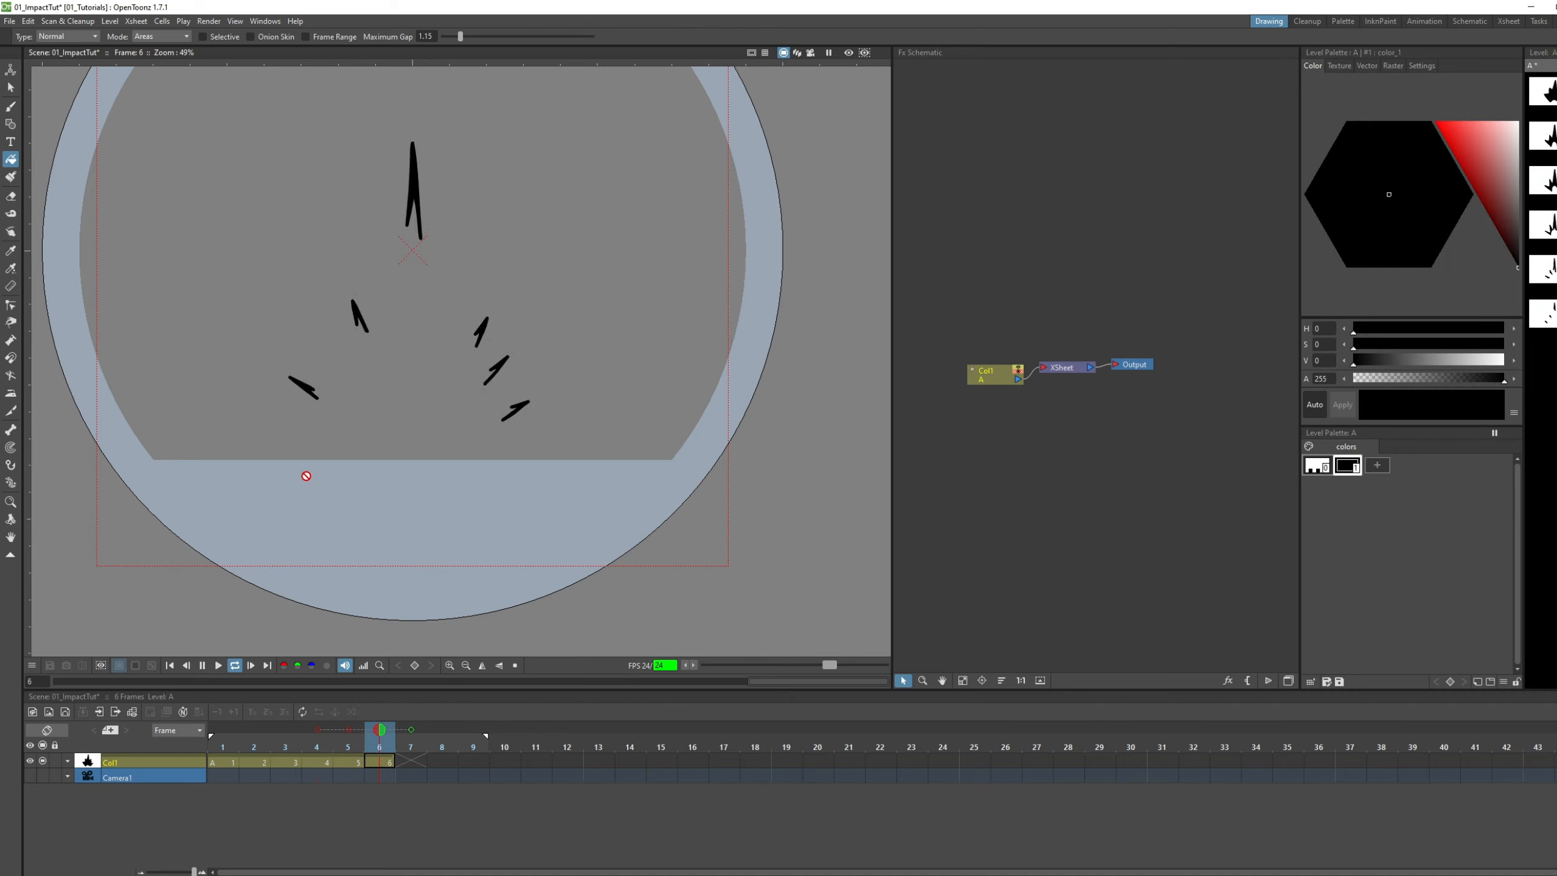
pyautogui.press('l')
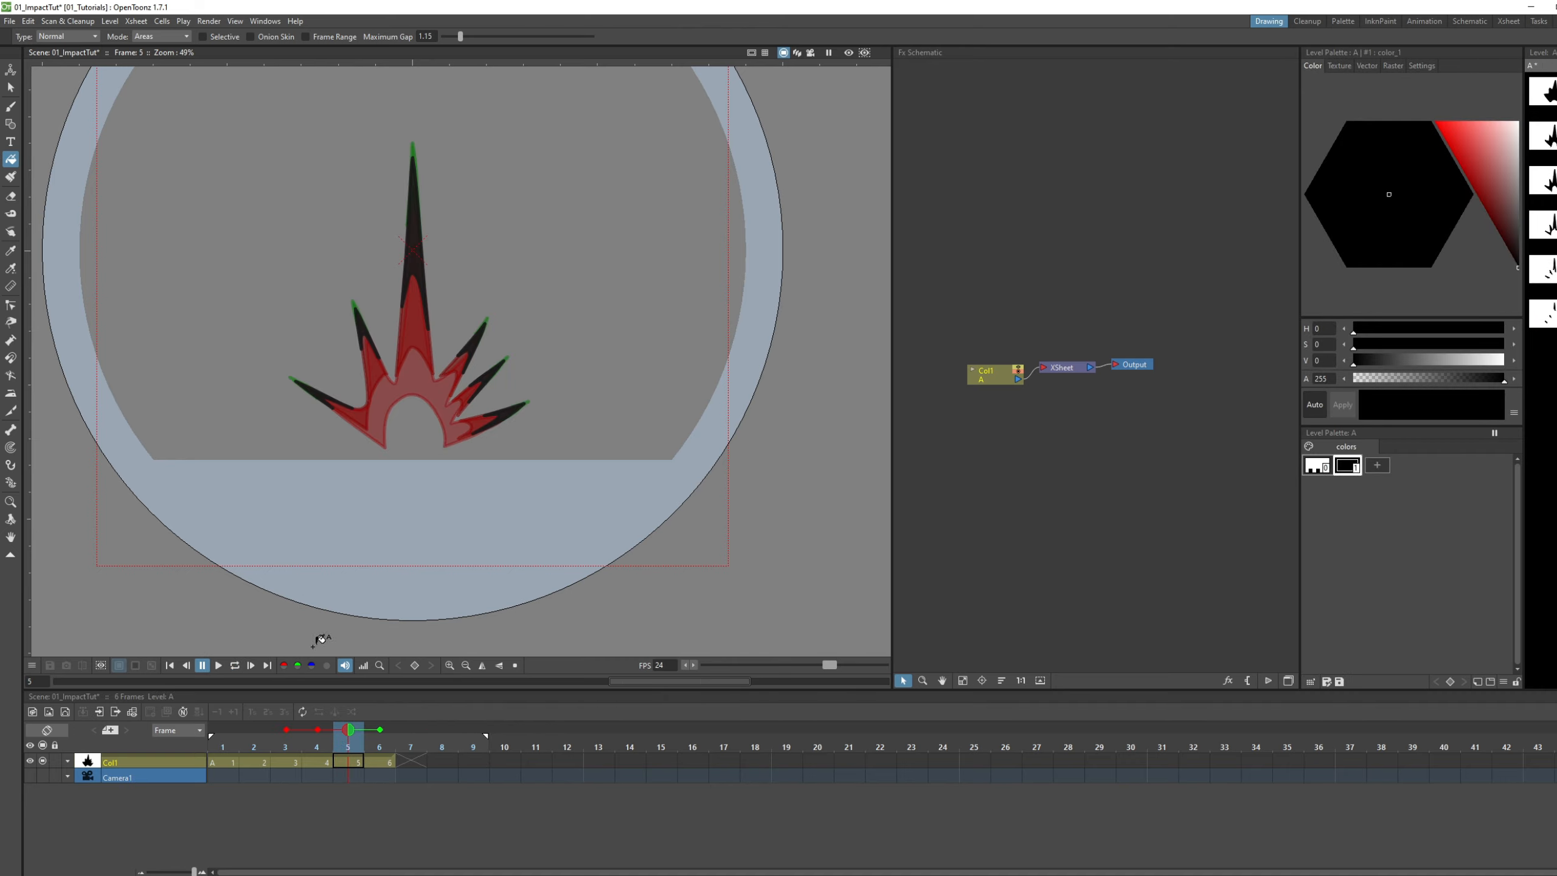
pyautogui.moveTo(221, 745); pyautogui.dragTo(411, 728)
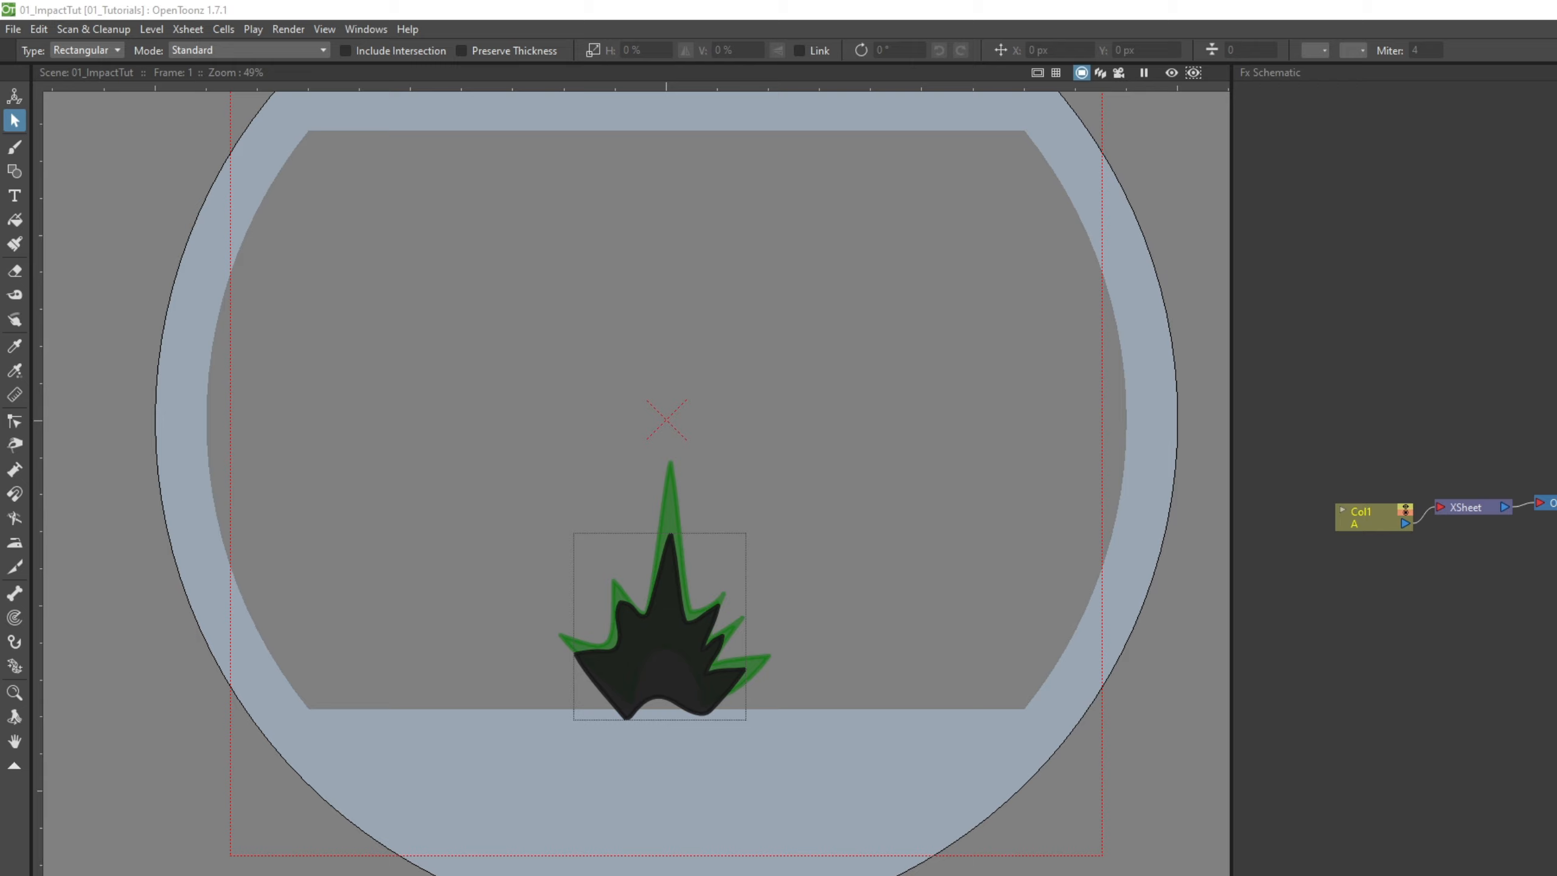
# Open the Output Settings and choose the project's outputs folder as the save location.
pyautogui.click(325, 33)
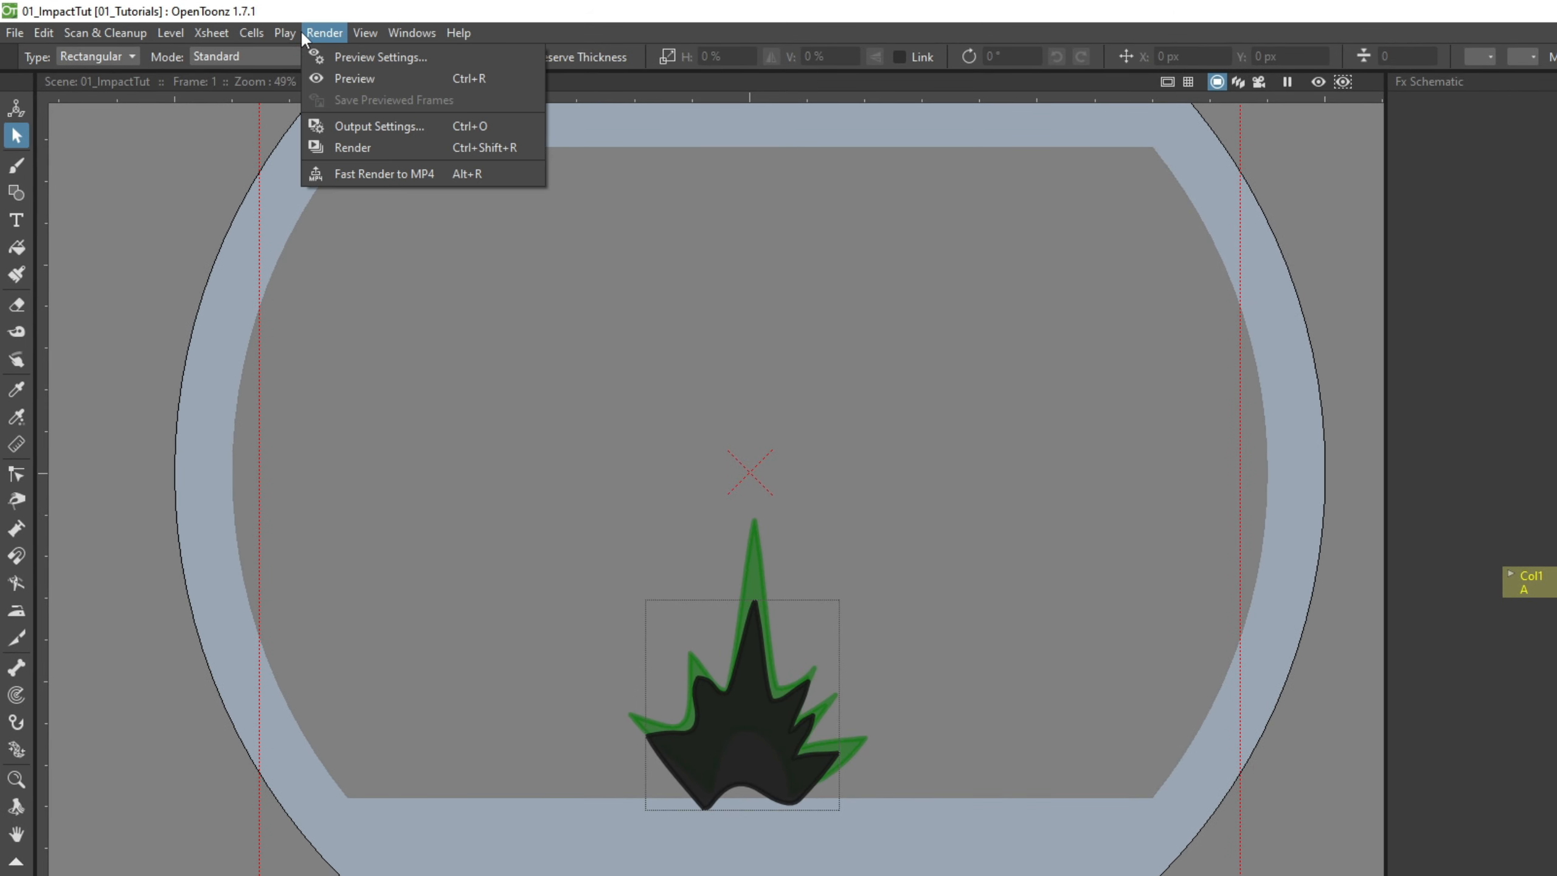
pyautogui.click(365, 127)
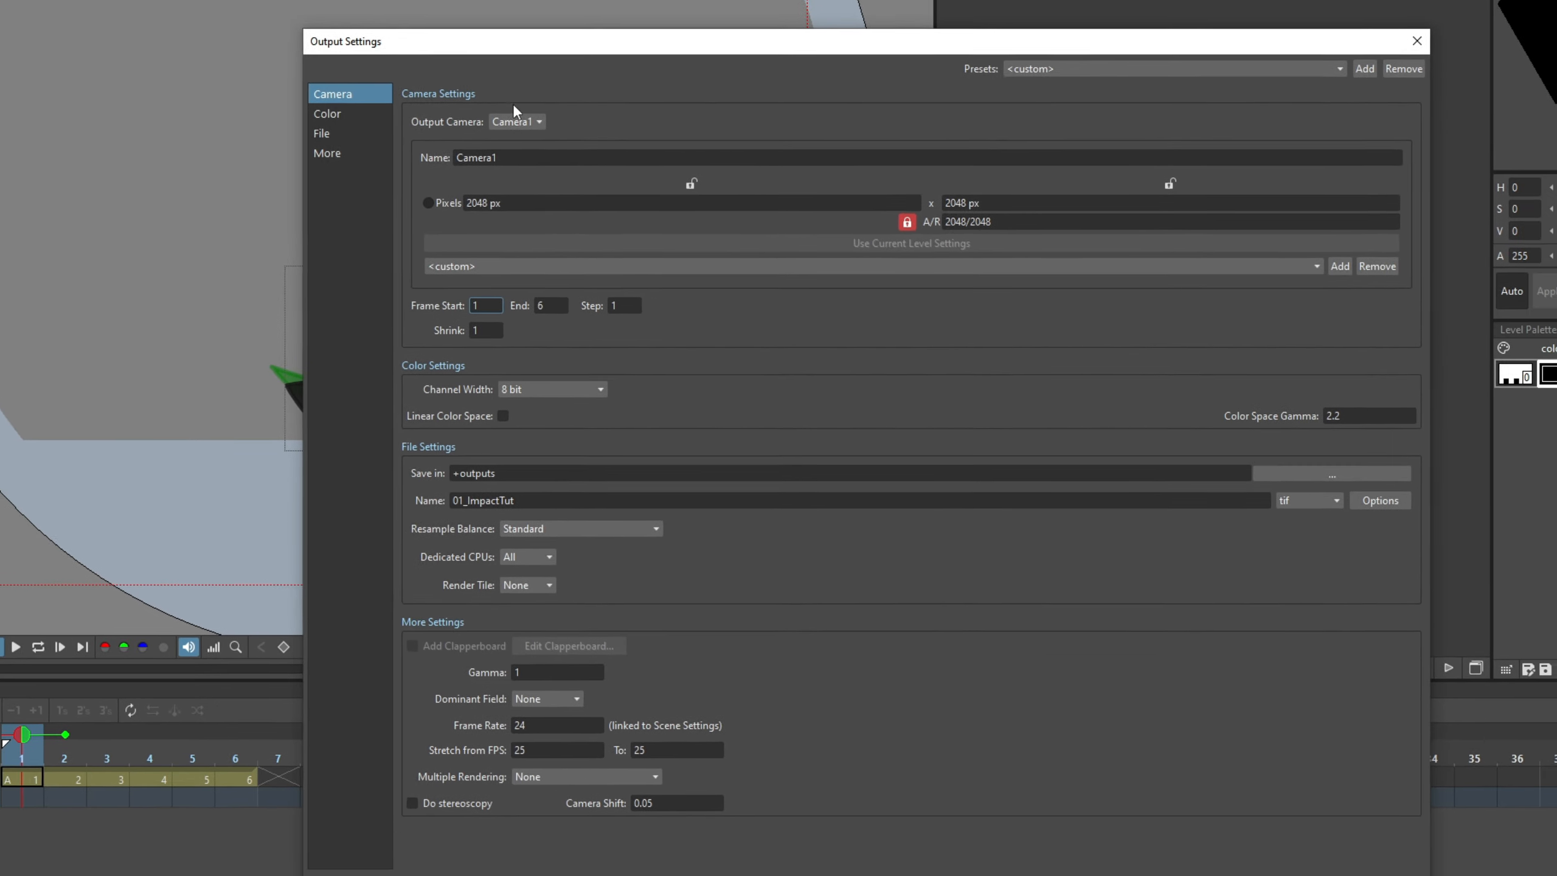
pyautogui.moveTo(541, 44); pyautogui.dragTo(515, 0)
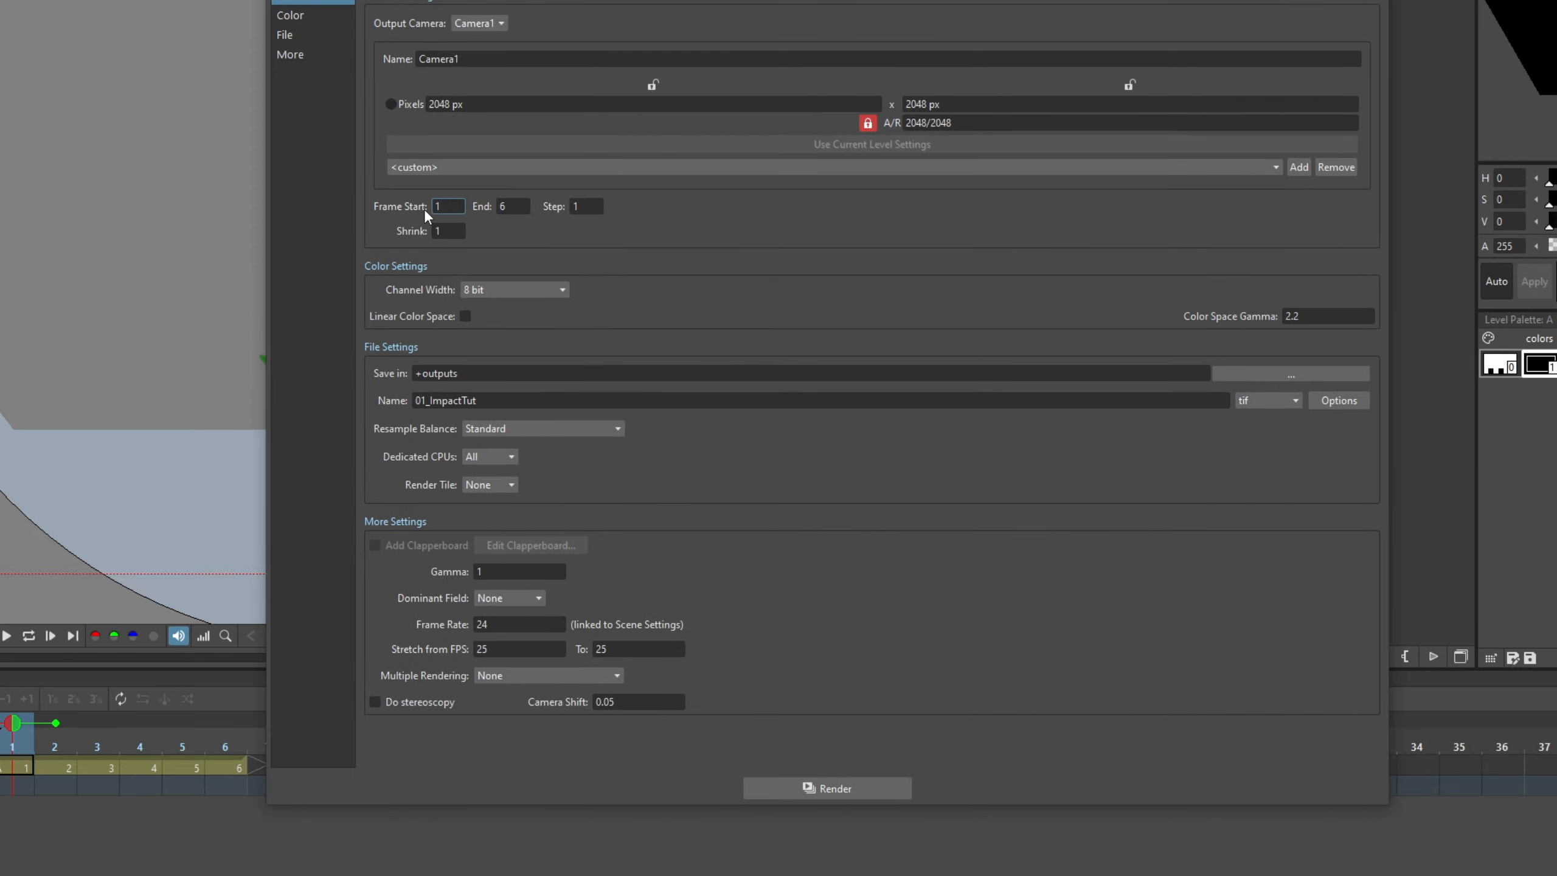
pyautogui.moveTo(515, 0); pyautogui.dragTo(594, 0)
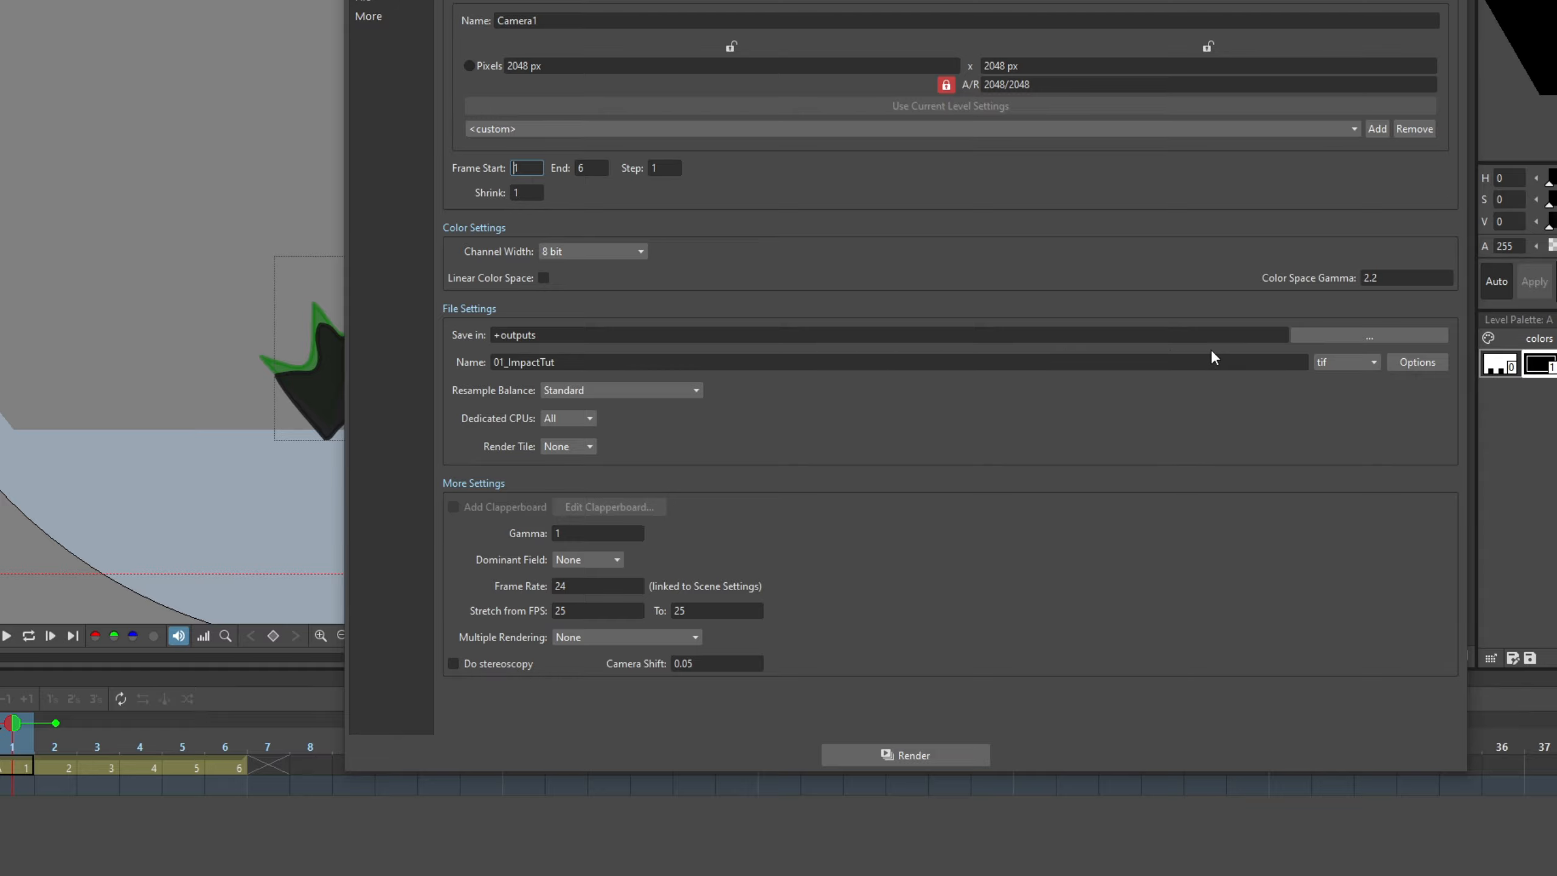
pyautogui.click(1329, 331)
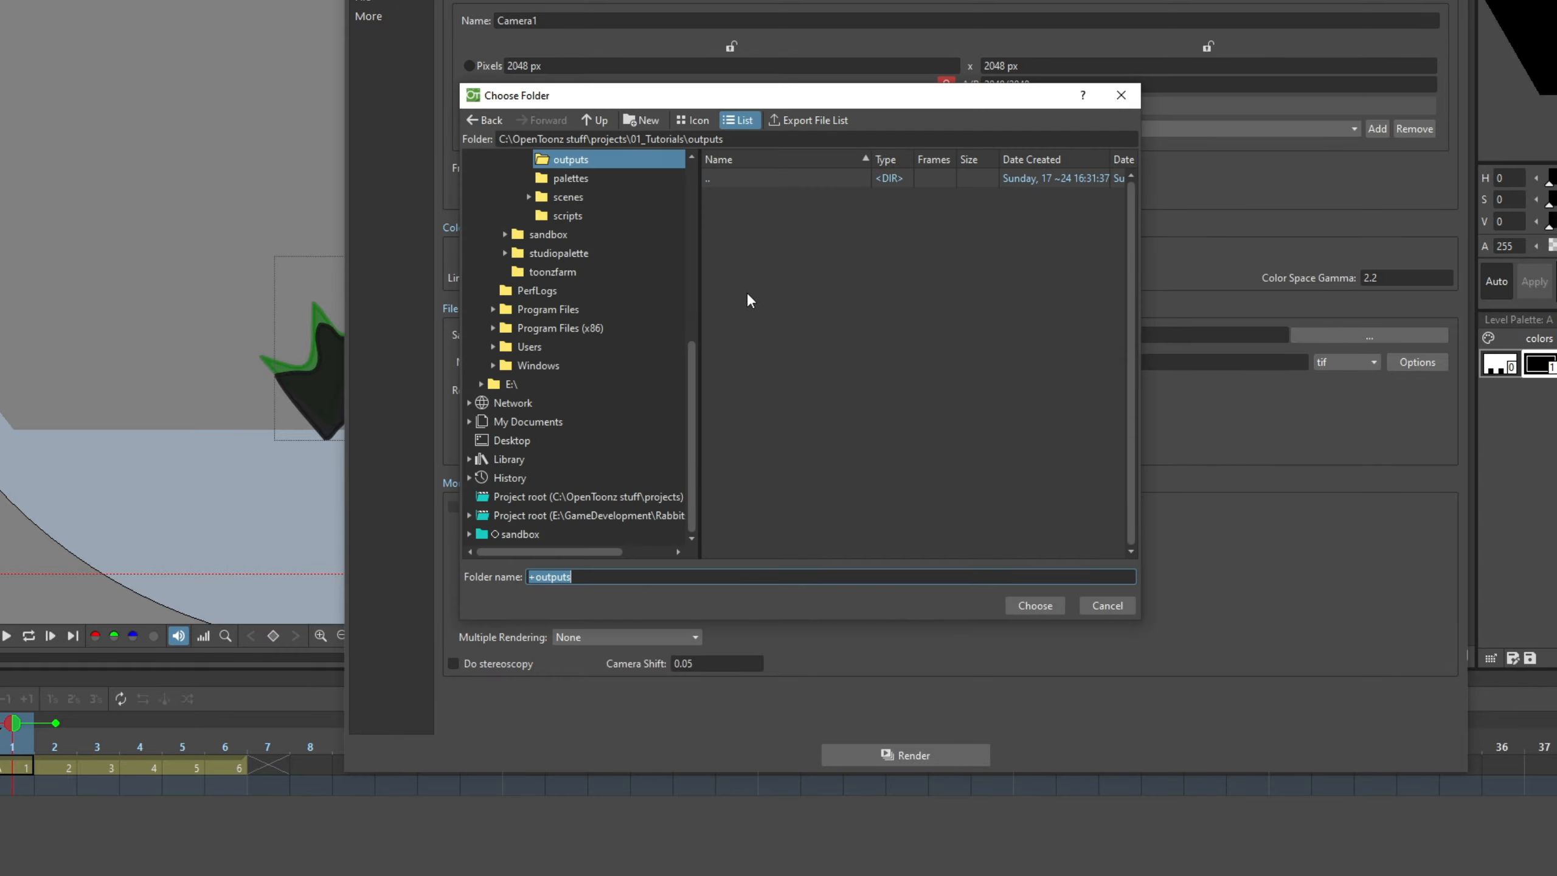
pyautogui.scroll(5, 604, 331)
pyautogui.press('Return')
# Set the output format to png with an underscore as the frame number separator and a padding of 2.
pyautogui.click(1347, 361)
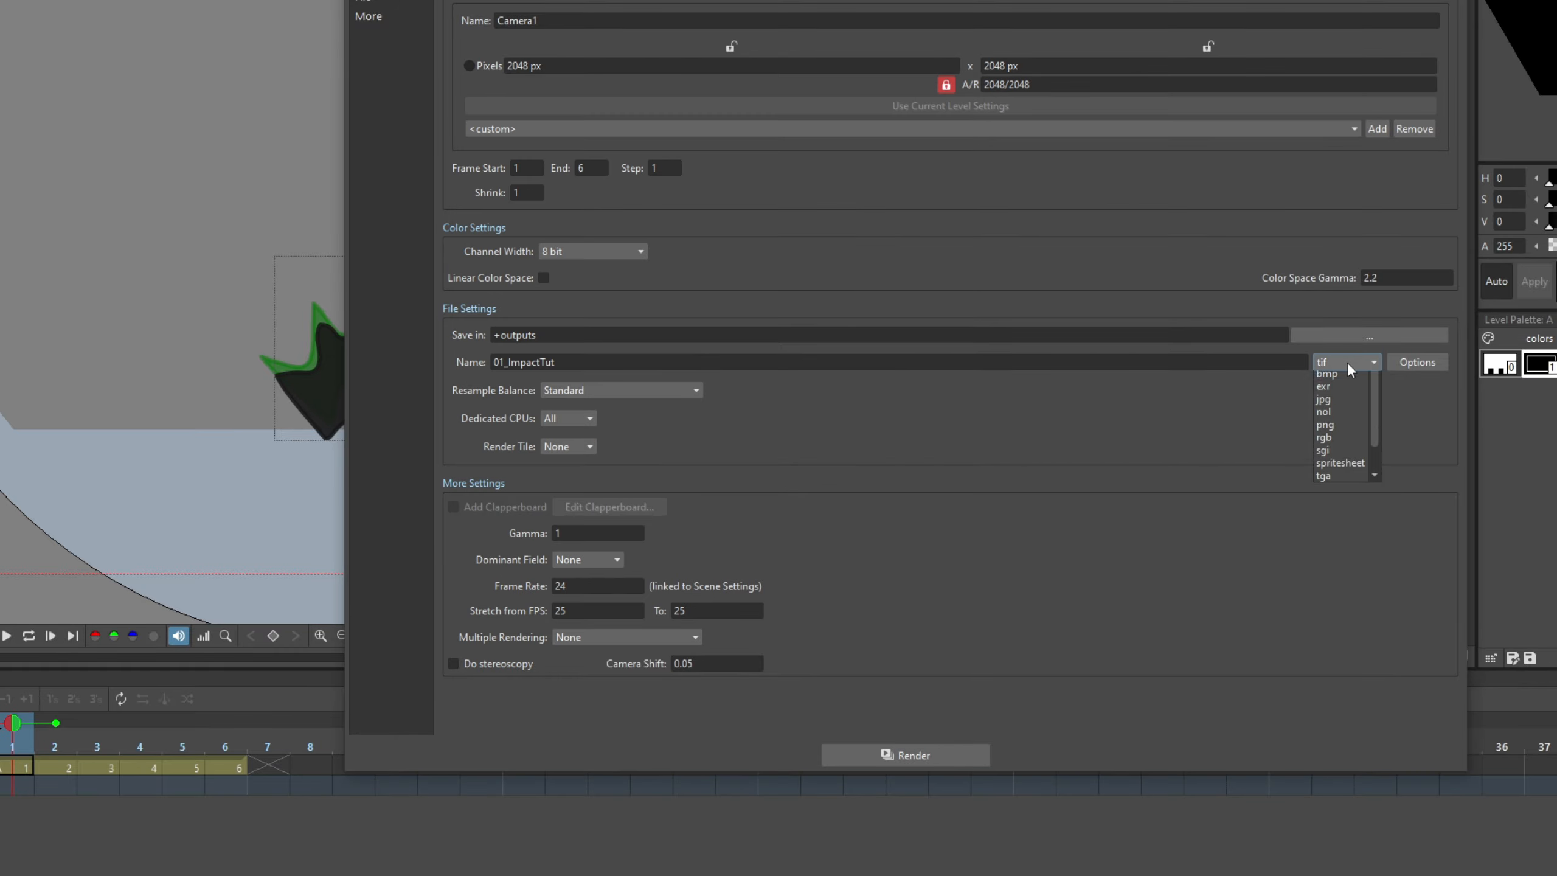
pyautogui.click(1345, 431)
pyautogui.click(1437, 363)
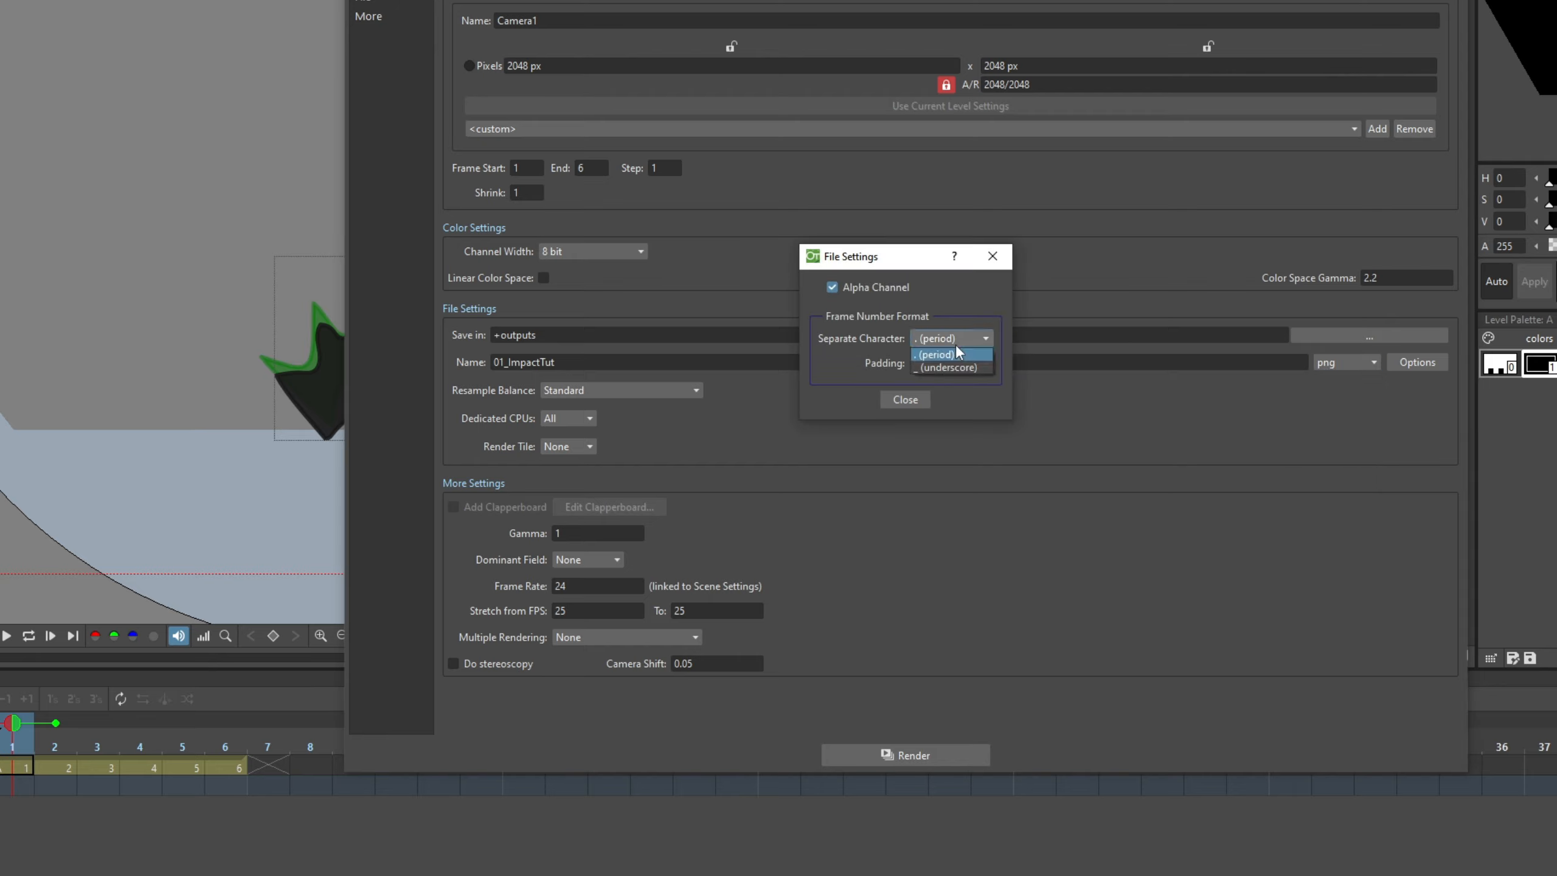
pyautogui.click(947, 367)
pyautogui.click(947, 363)
pyautogui.click(950, 372)
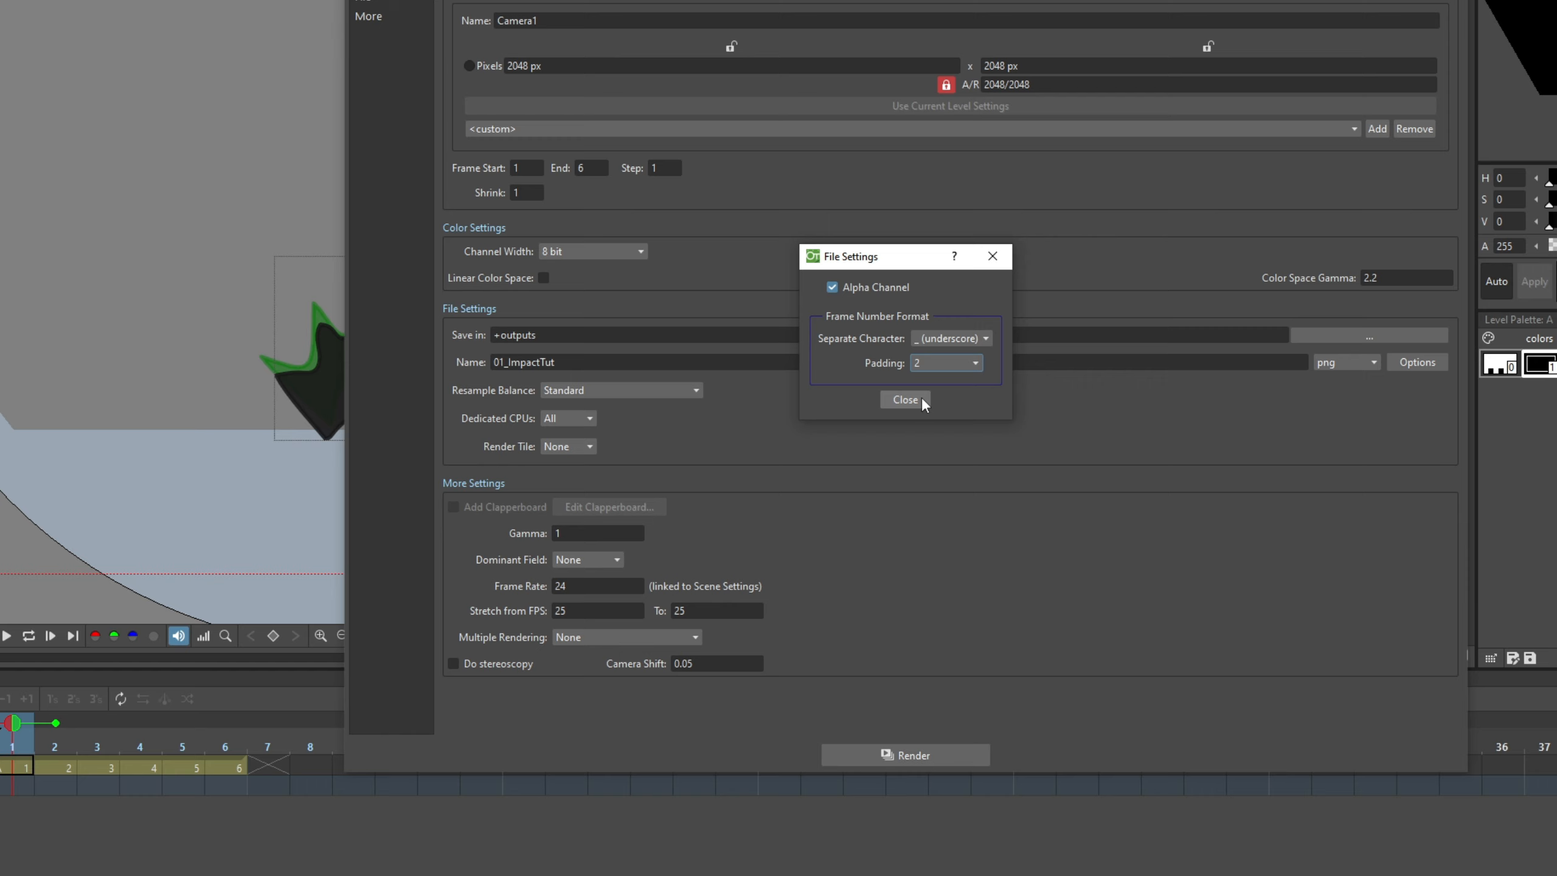
pyautogui.click(897, 399)
# Render the six-frame PNG sequence and open the outputs folder inside the 01_Tutorials project.
pyautogui.click(900, 748)
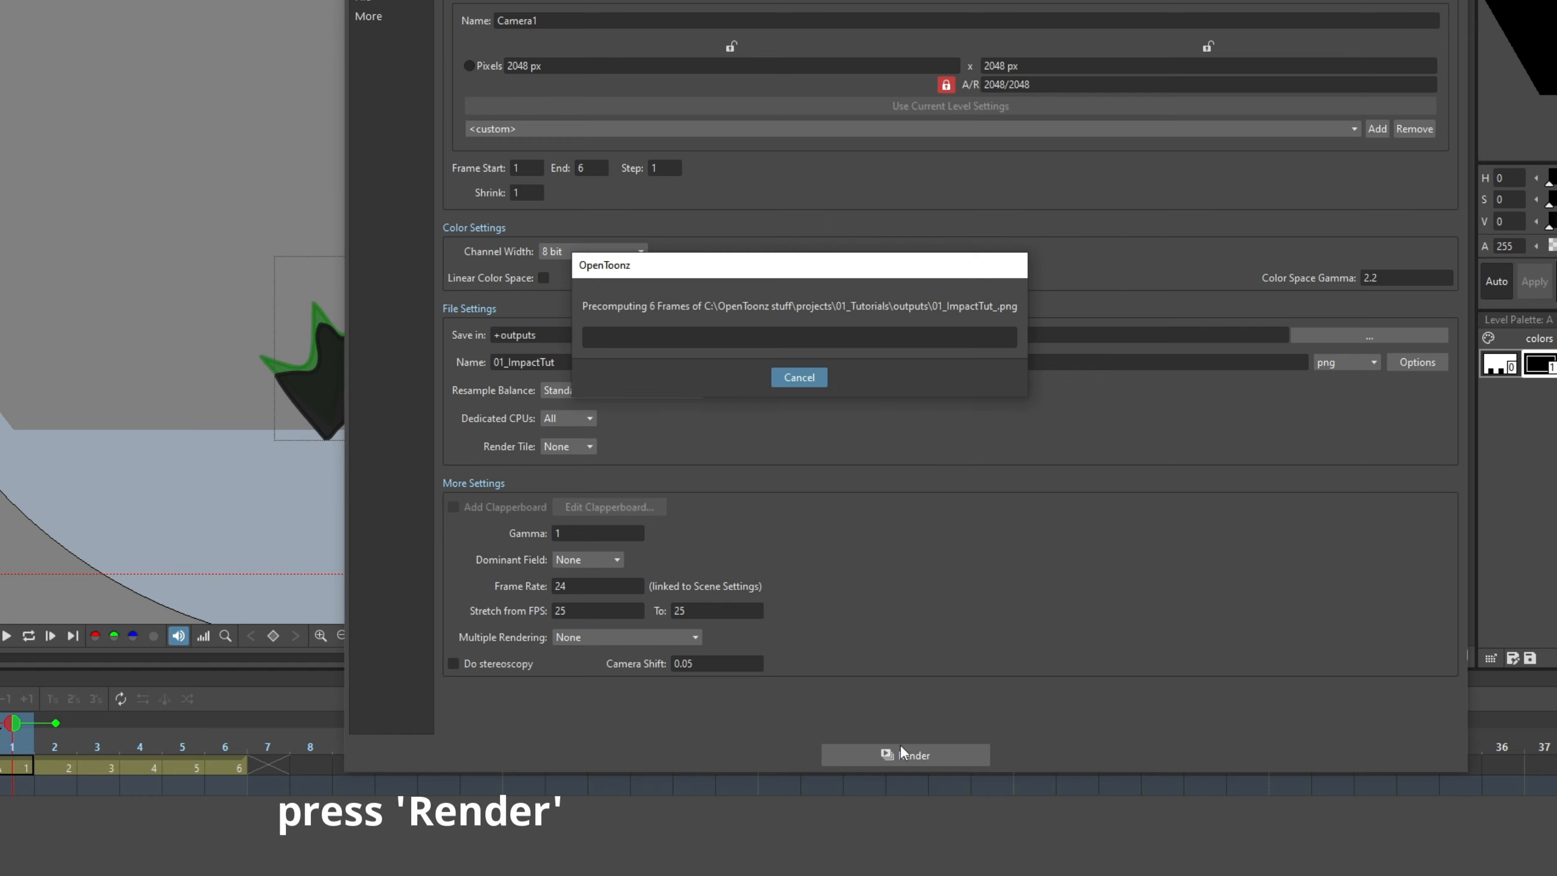
pyautogui.click(911, 295)
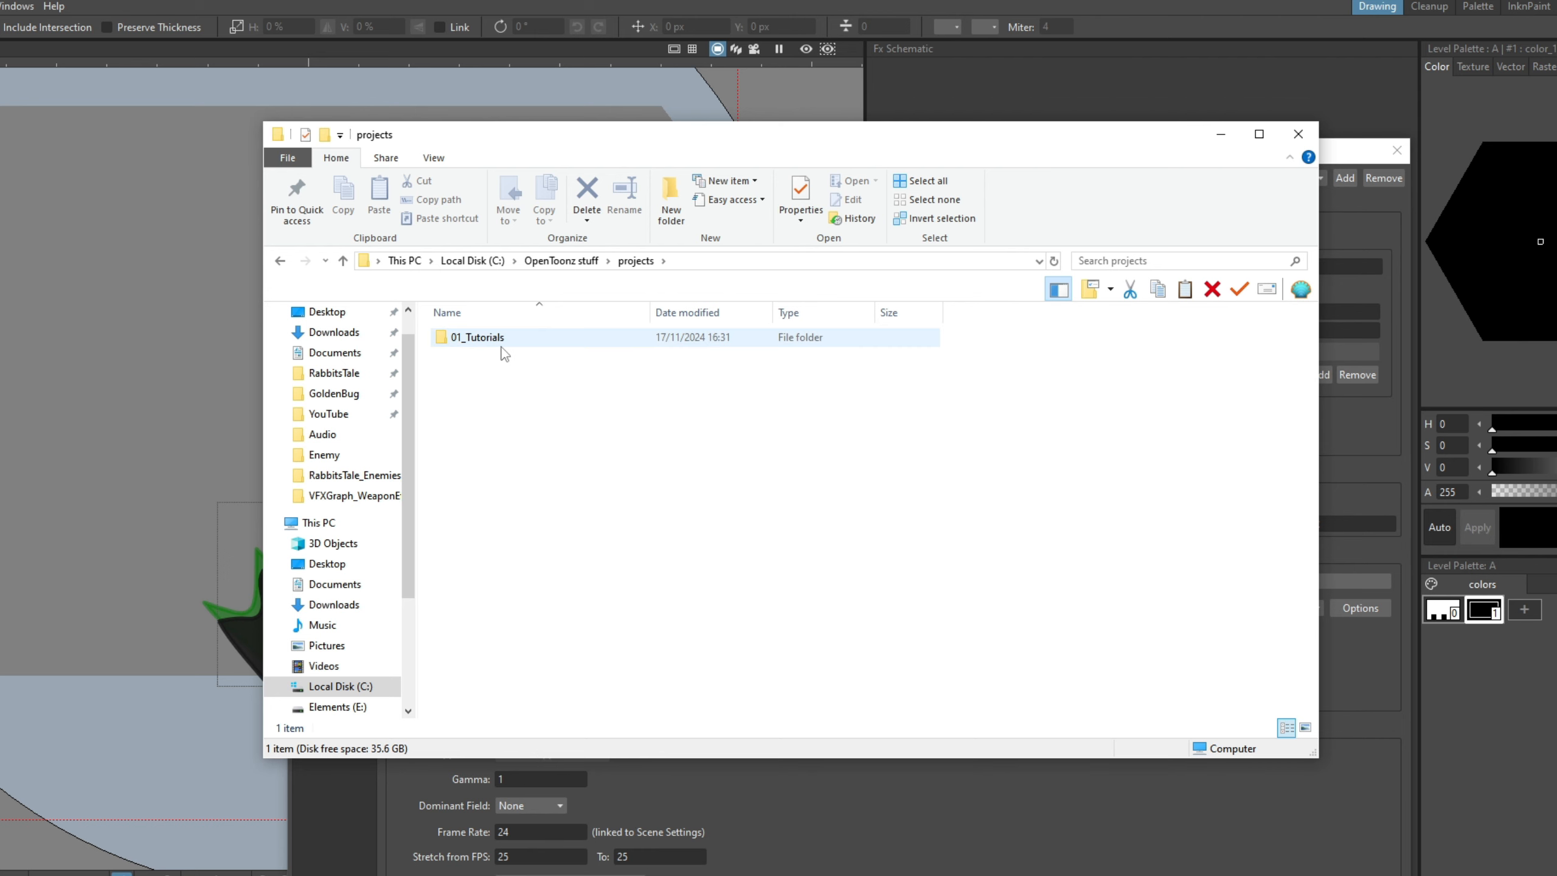
pyautogui.doubleClick(507, 341)
pyautogui.doubleClick(482, 391)
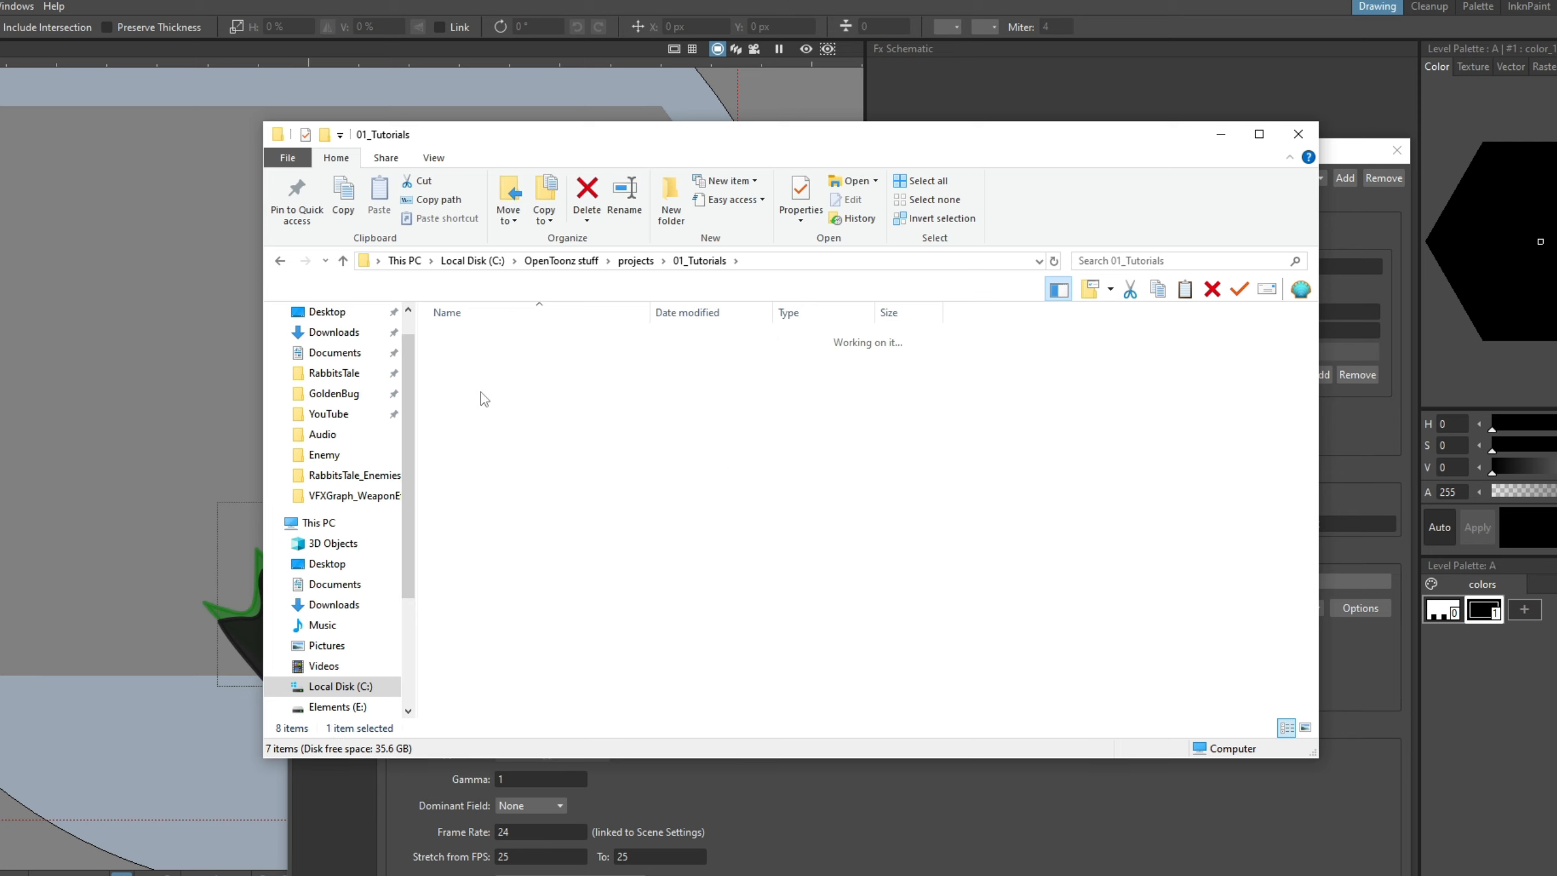
# Open 01_ImpactTut_01.png and flick forward and back through the rendered frames.
pyautogui.click(490, 369)
pyautogui.click(579, 365)
pyautogui.click(676, 357)
pyautogui.doubleClick(485, 362)
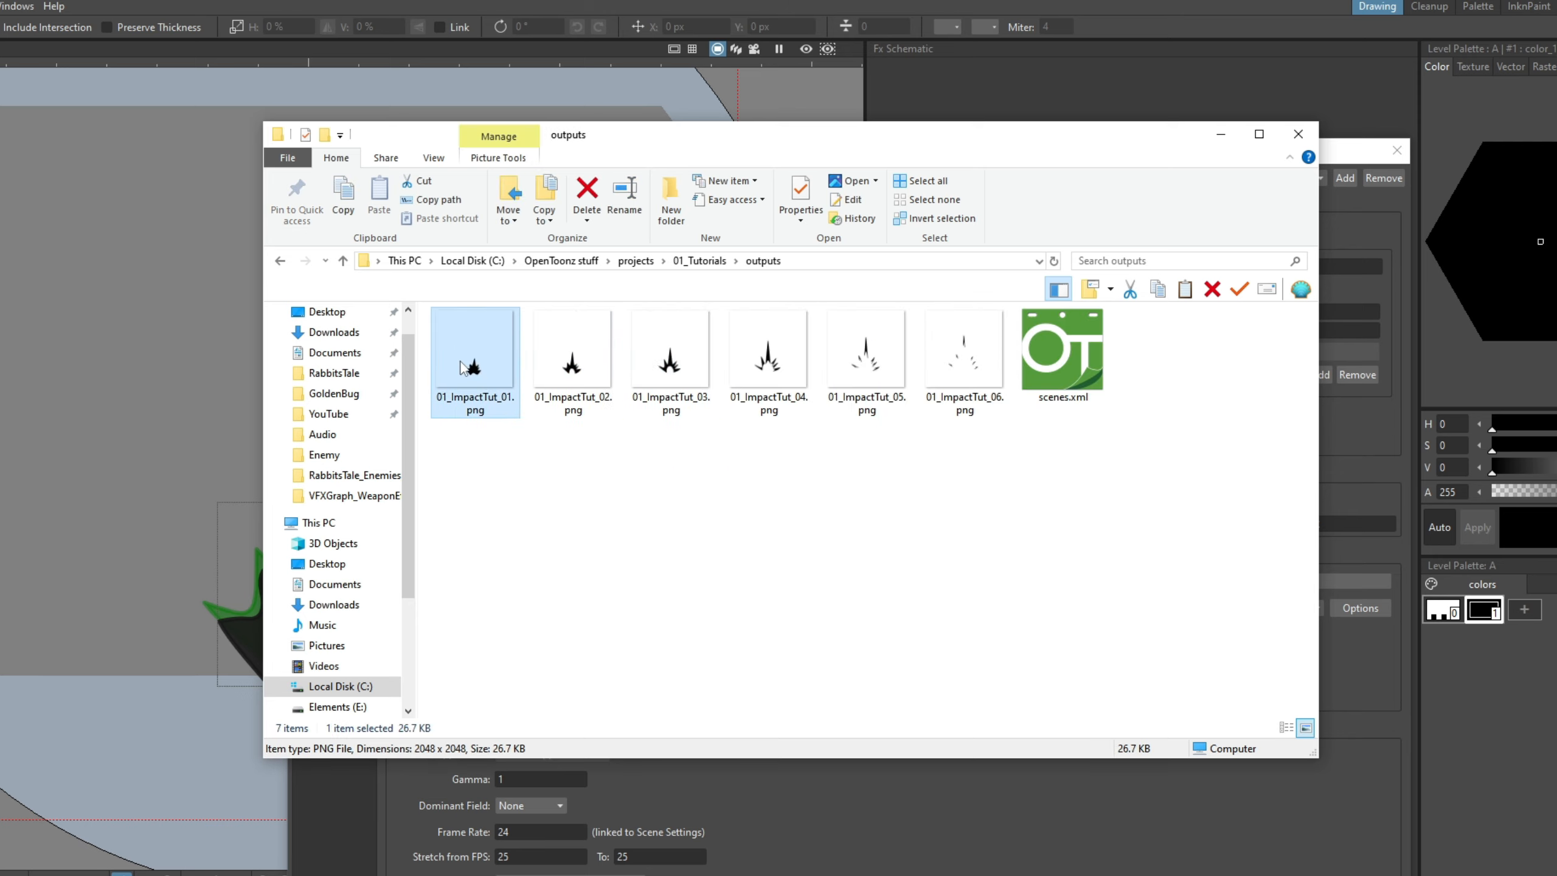
pyautogui.press('Right')
pyautogui.press('Right')
pyautogui.press('Right')
pyautogui.press('Right')
pyautogui.press('Left')
pyautogui.press('Left')
pyautogui.press('Left')
pyautogui.press('Left')
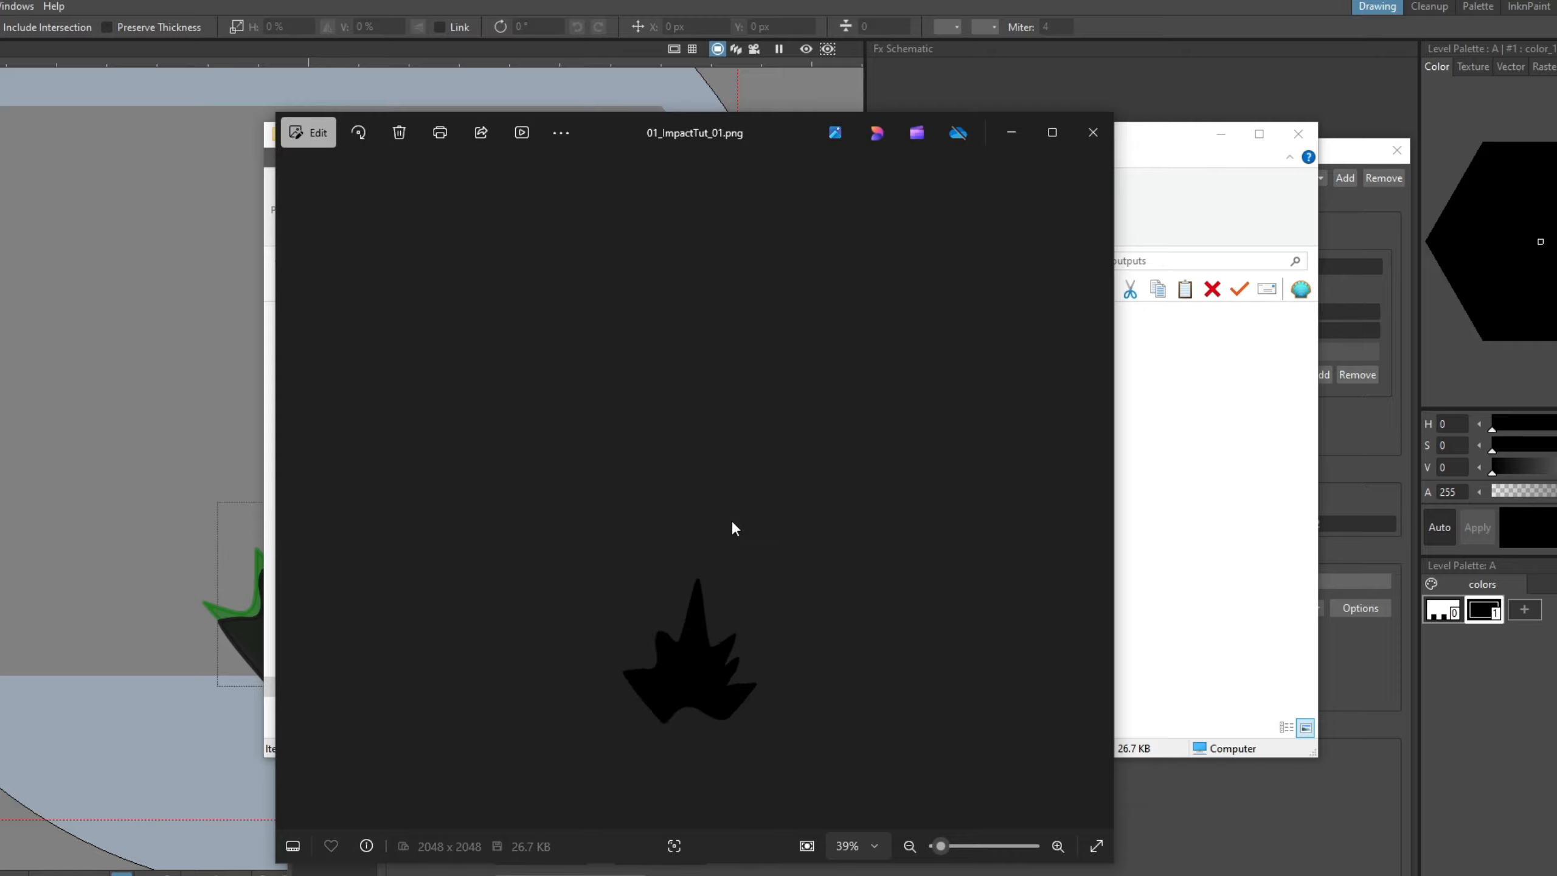
# Inspect the spikes of the first rendered frame up close, and put away the image, the folder and the Output Settings.
pyautogui.scroll(6, 733, 526)
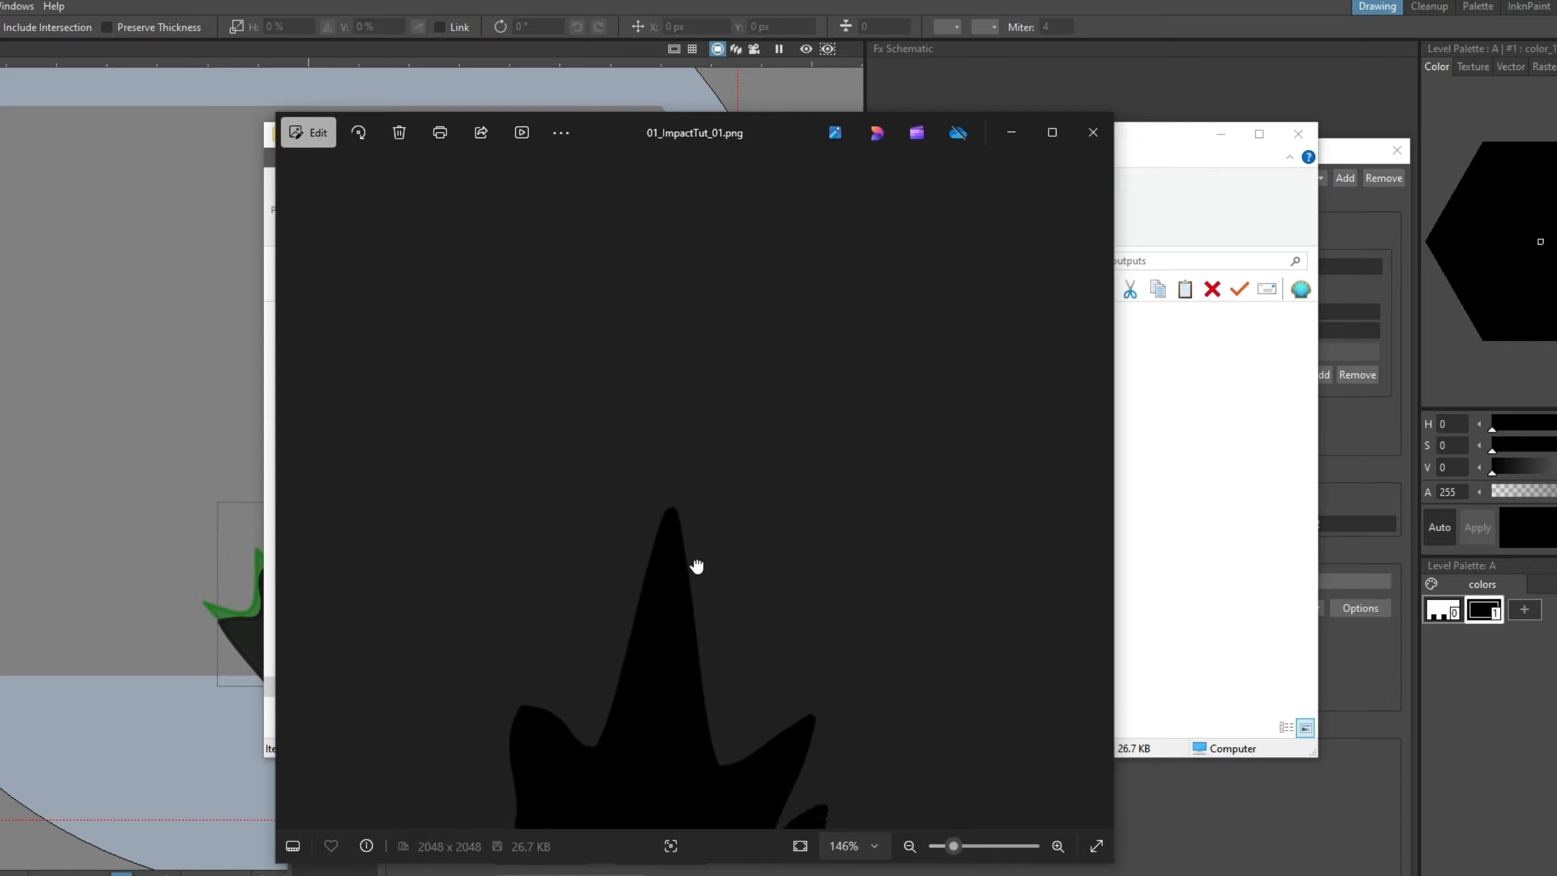
pyautogui.moveTo(697, 565); pyautogui.dragTo(682, 458)
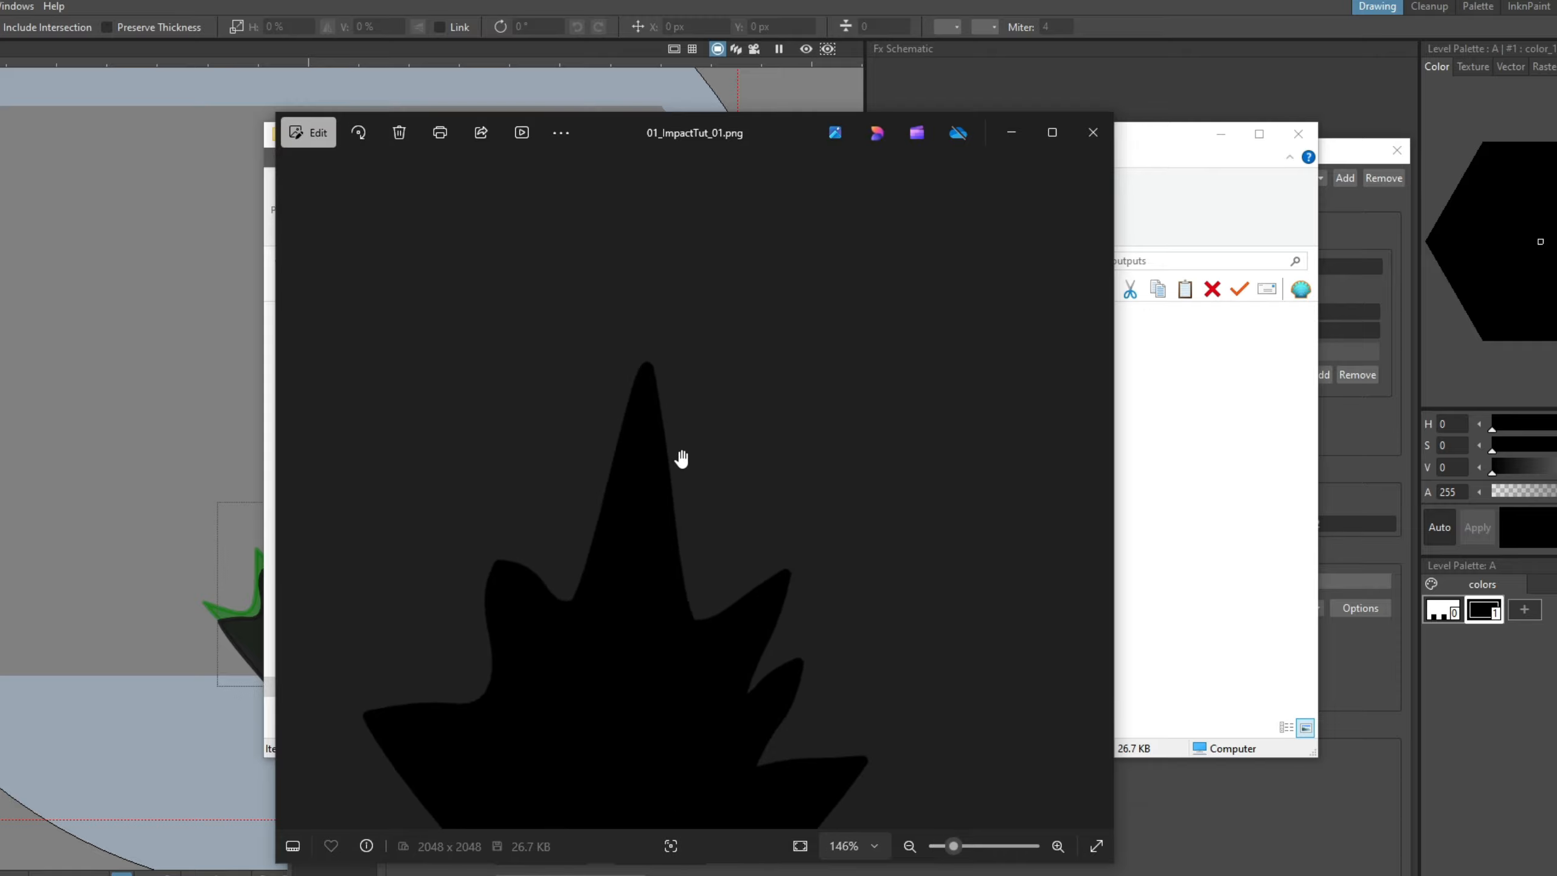
pyautogui.click(1091, 141)
pyautogui.click(1221, 134)
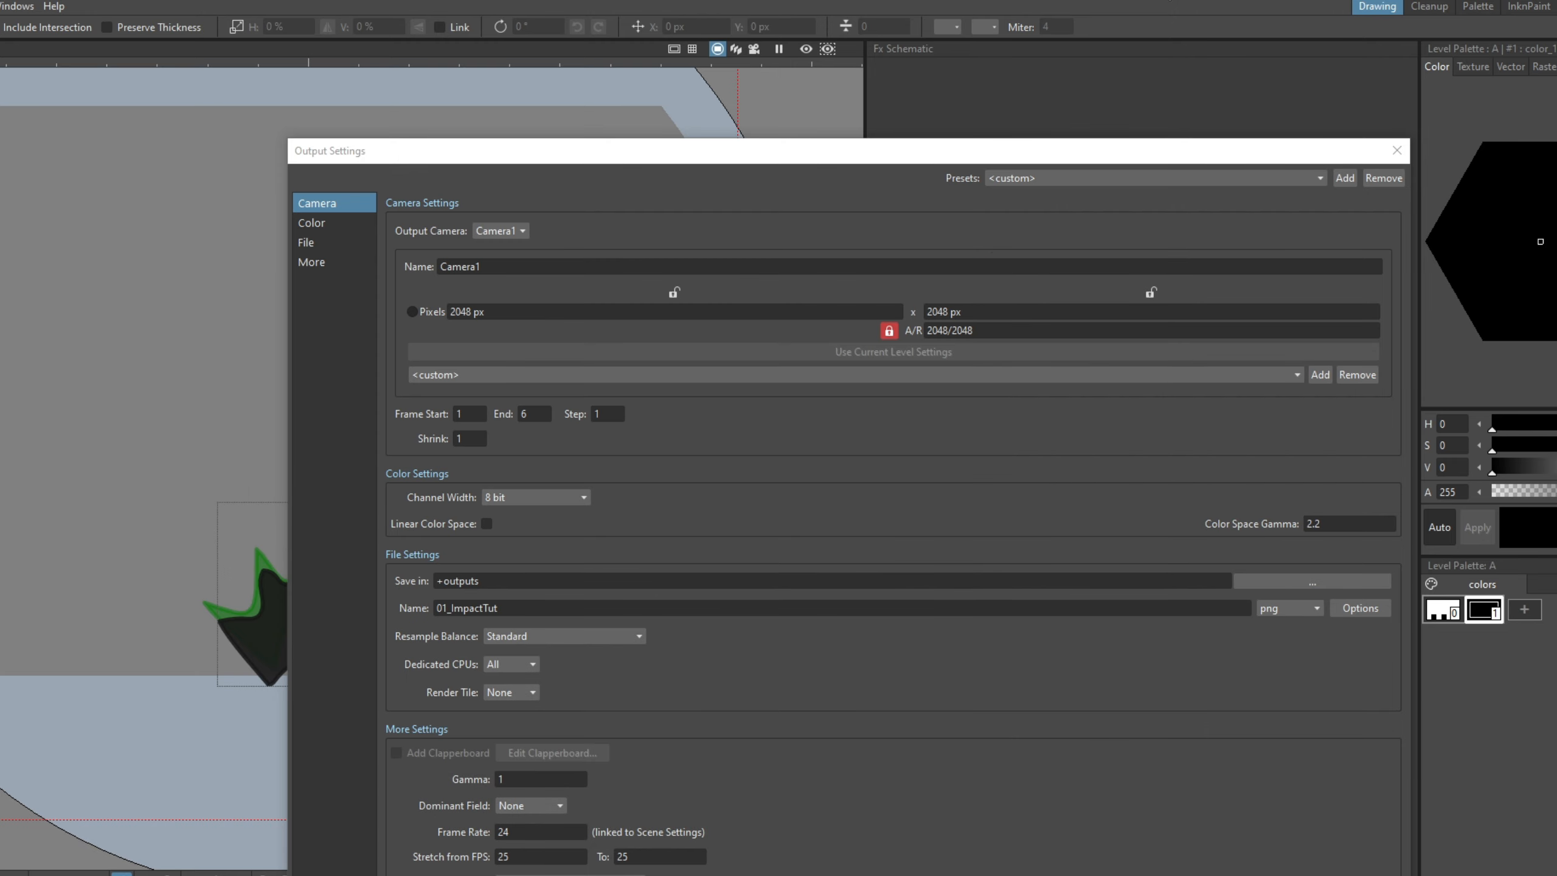
pyautogui.click(1396, 149)
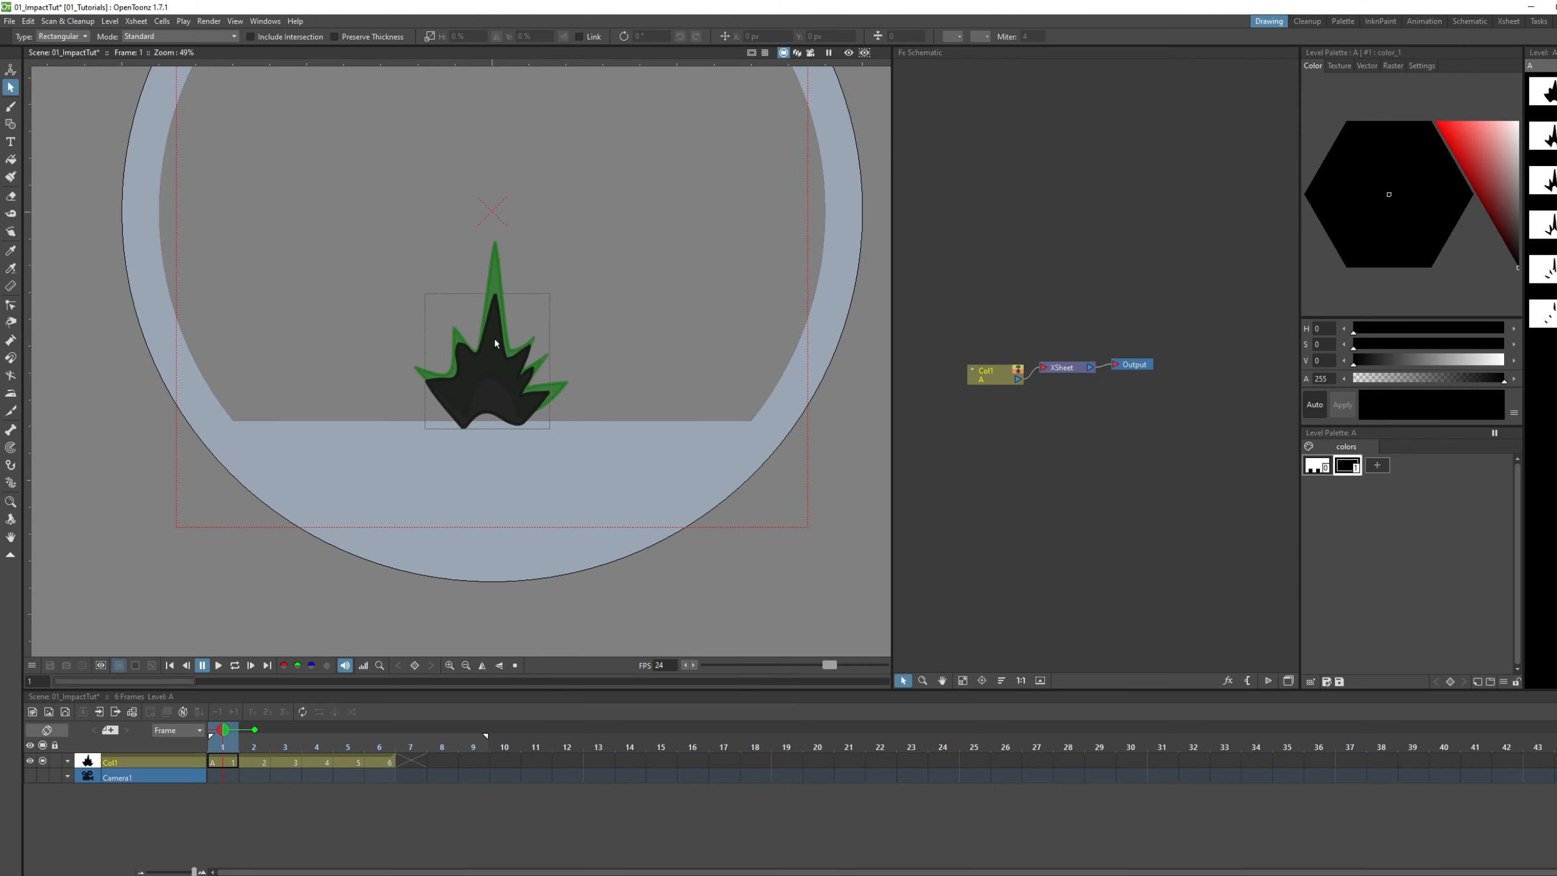
# Widen the Fx Schematic area, and open a separate Schematic window and switch it from the stage to the FX view.
pyautogui.moveTo(517, 345); pyautogui.dragTo(531, 391)
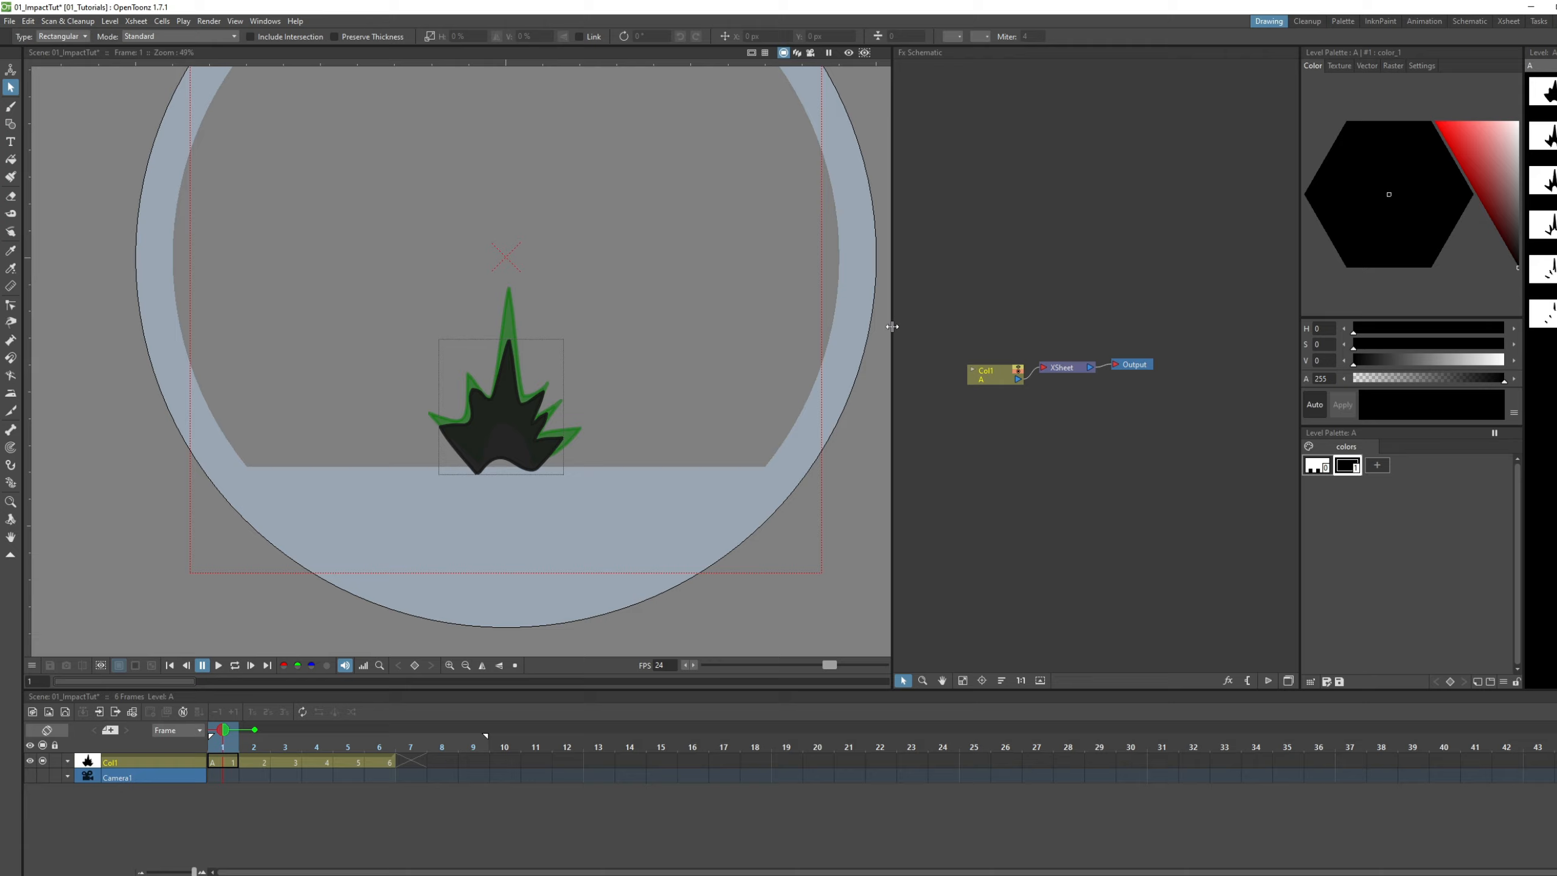
pyautogui.moveTo(891, 326); pyautogui.dragTo(844, 326)
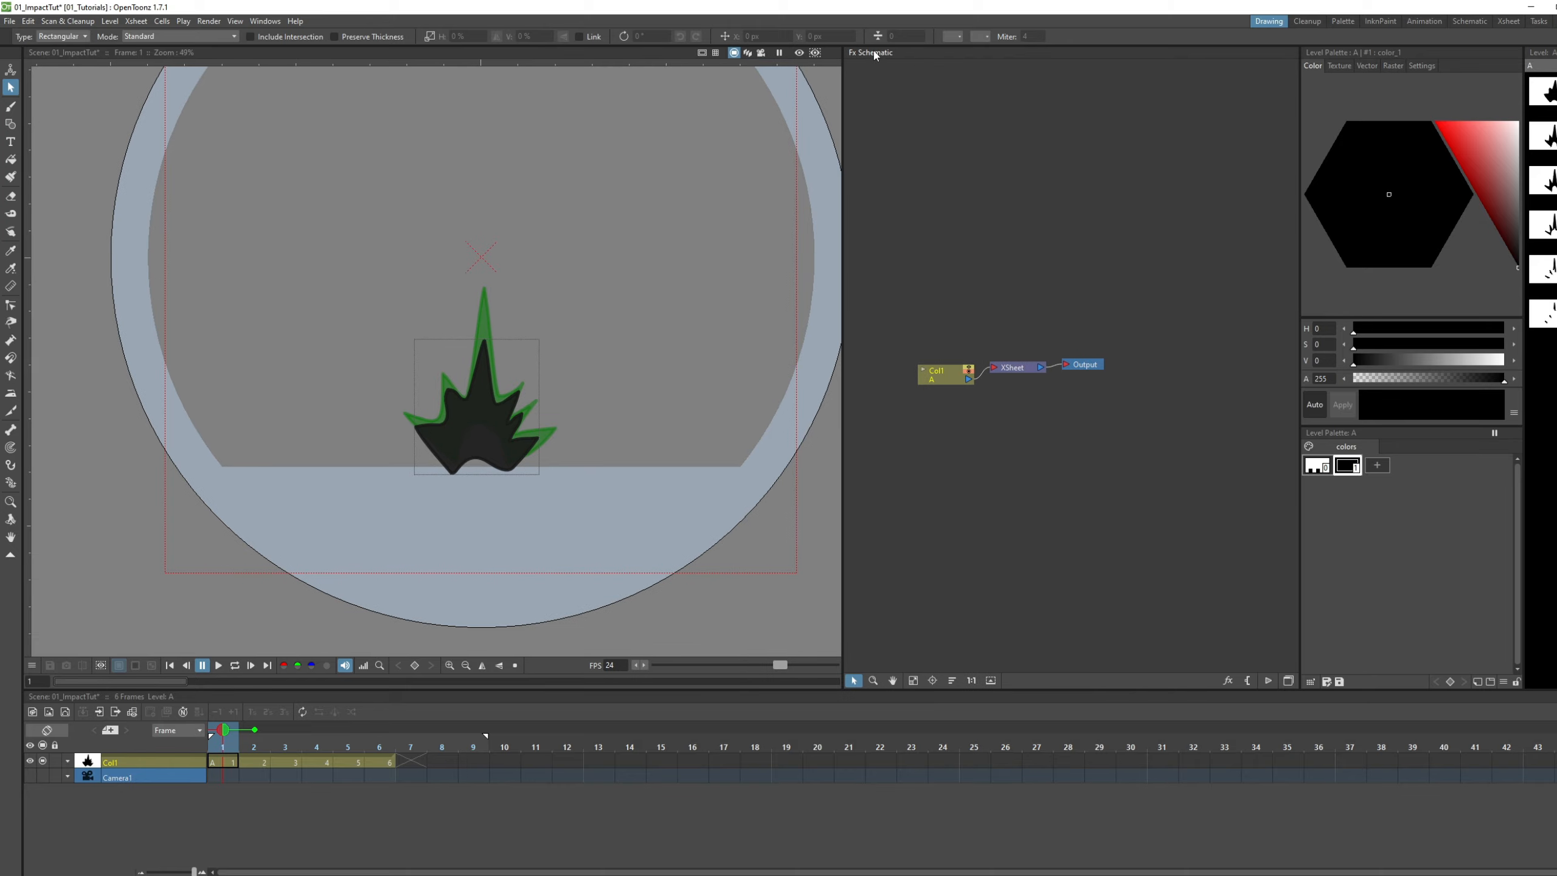
pyautogui.click(275, 25)
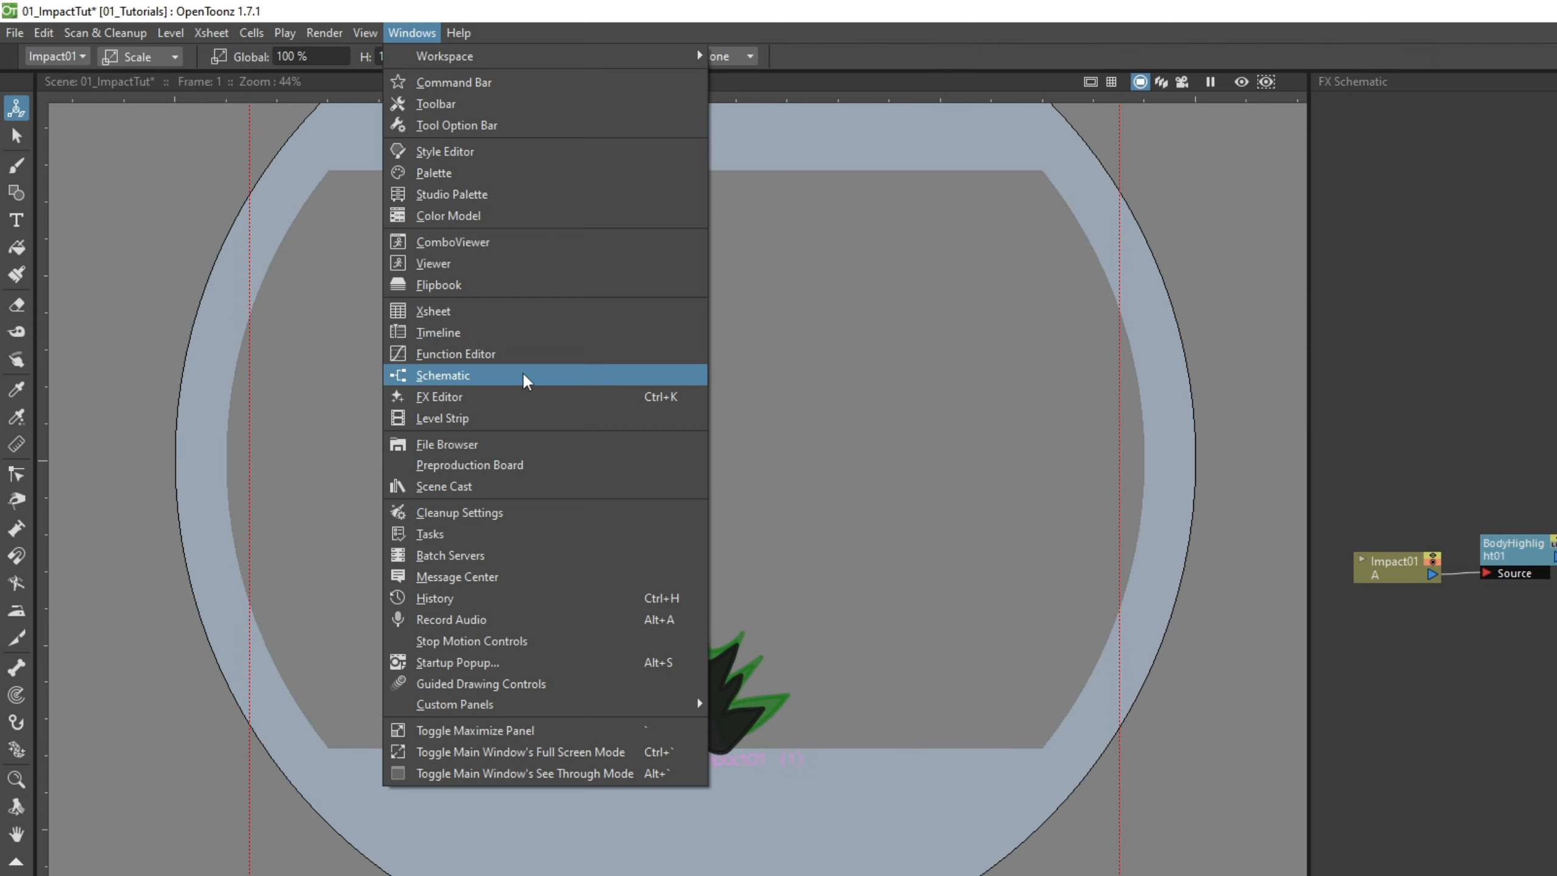
pyautogui.click(525, 375)
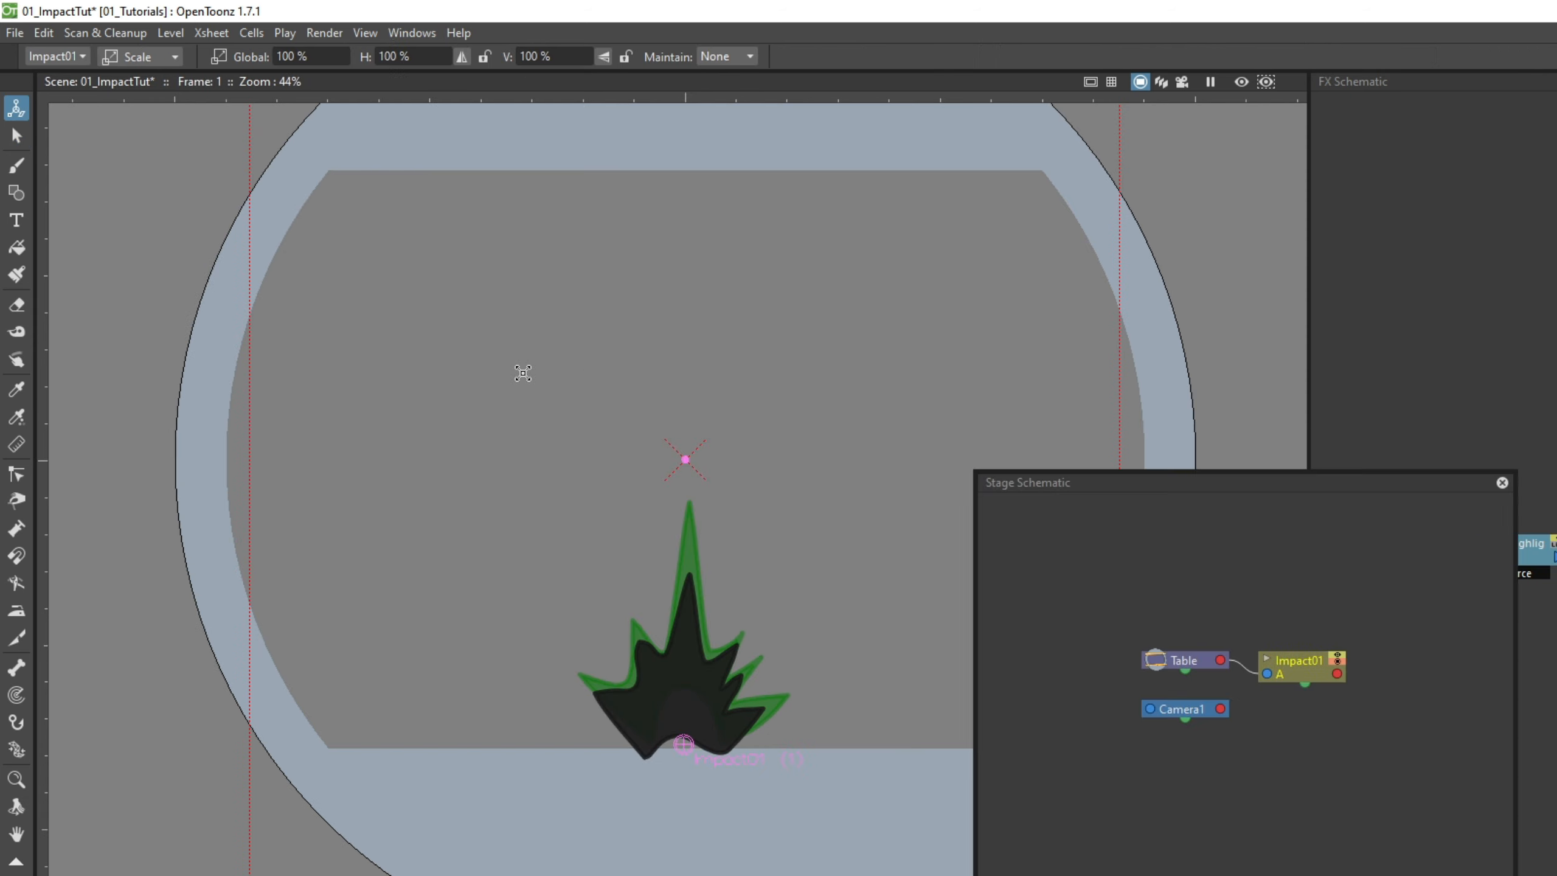
pyautogui.moveTo(1075, 490); pyautogui.dragTo(858, 348)
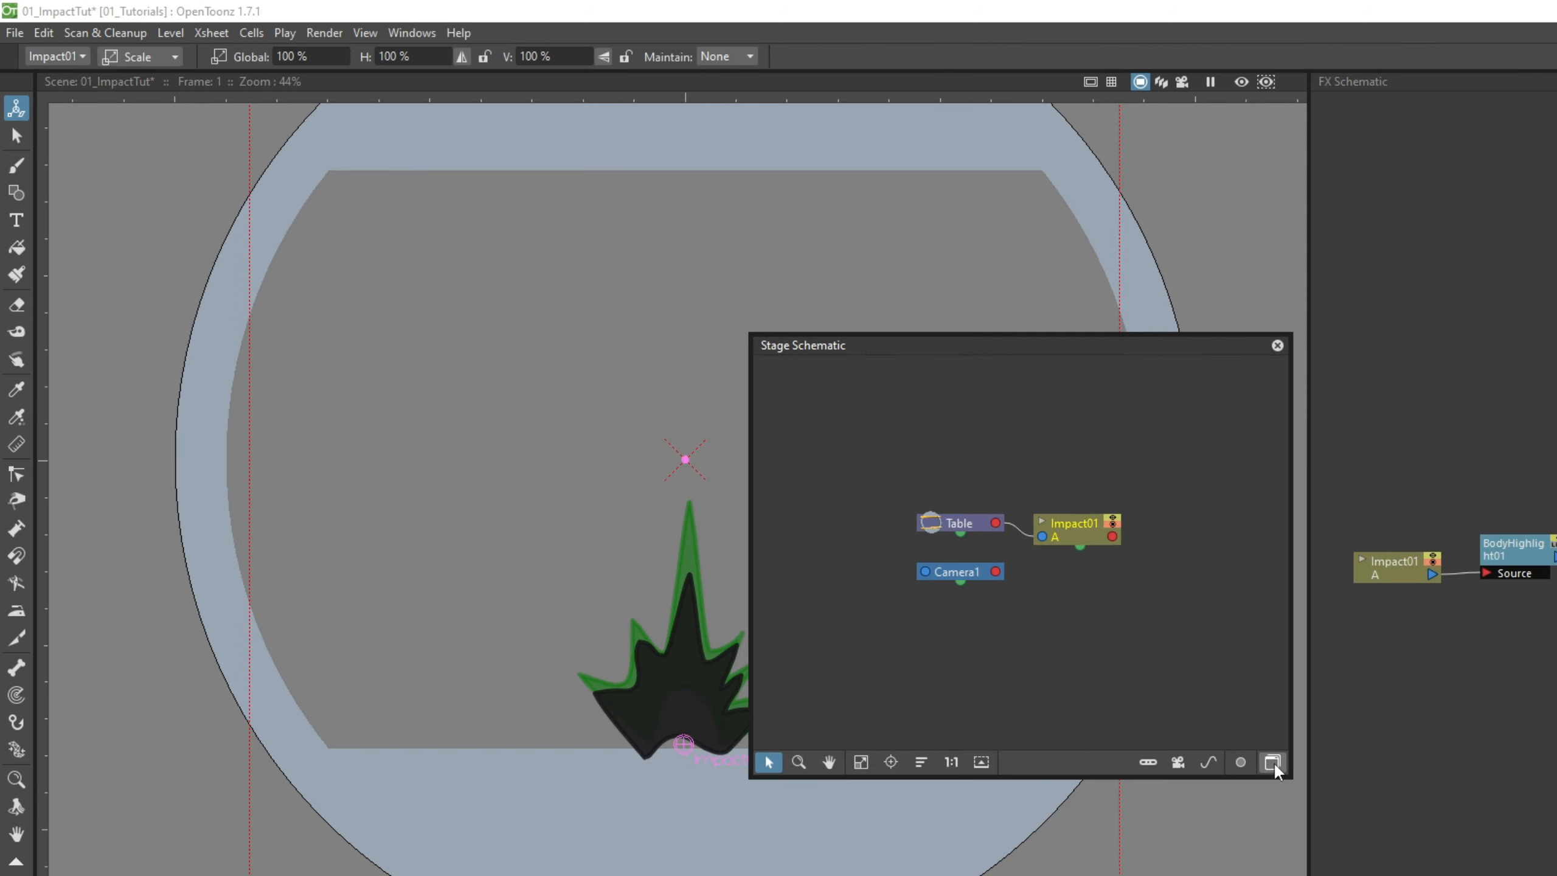
pyautogui.click(1272, 762)
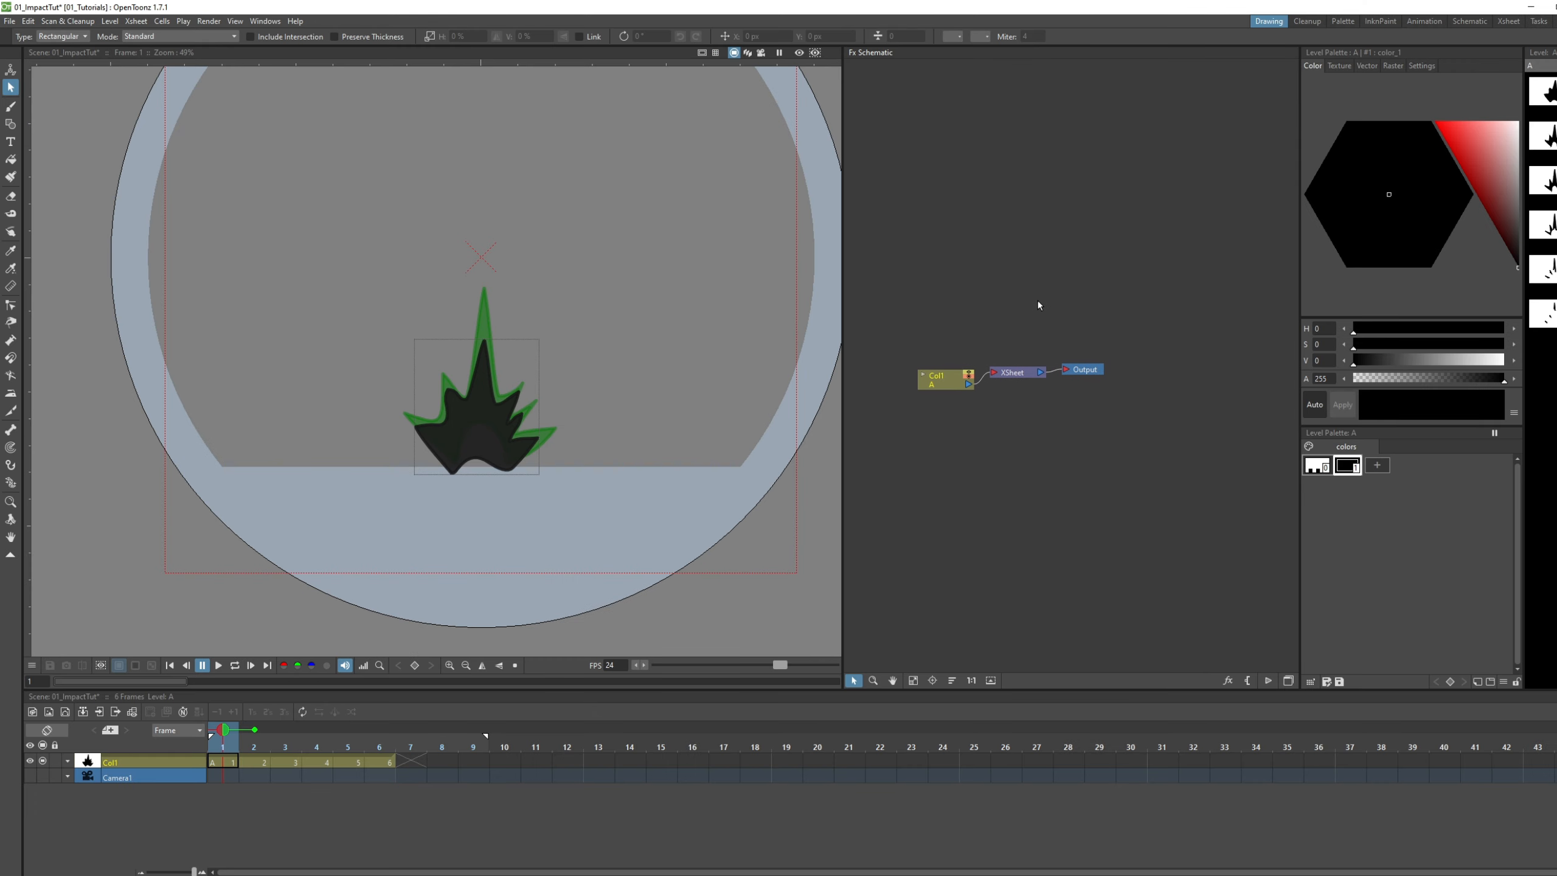
# Move the Col1 node away from the XSheet node and rename the column Impact01.
pyautogui.click(1023, 365)
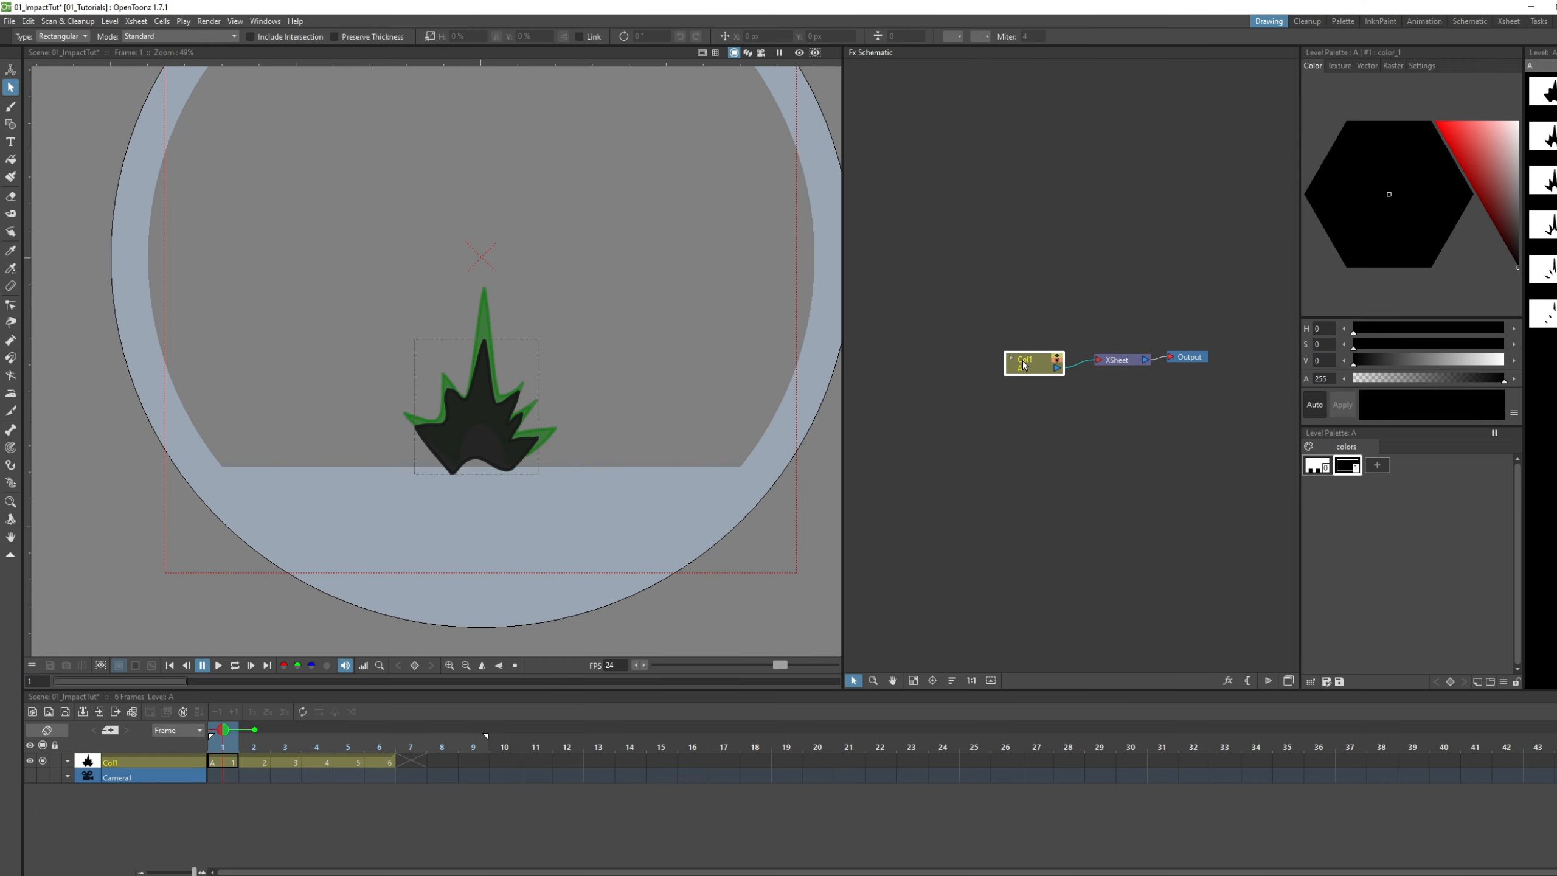
pyautogui.moveTo(1029, 366); pyautogui.dragTo(1014, 355)
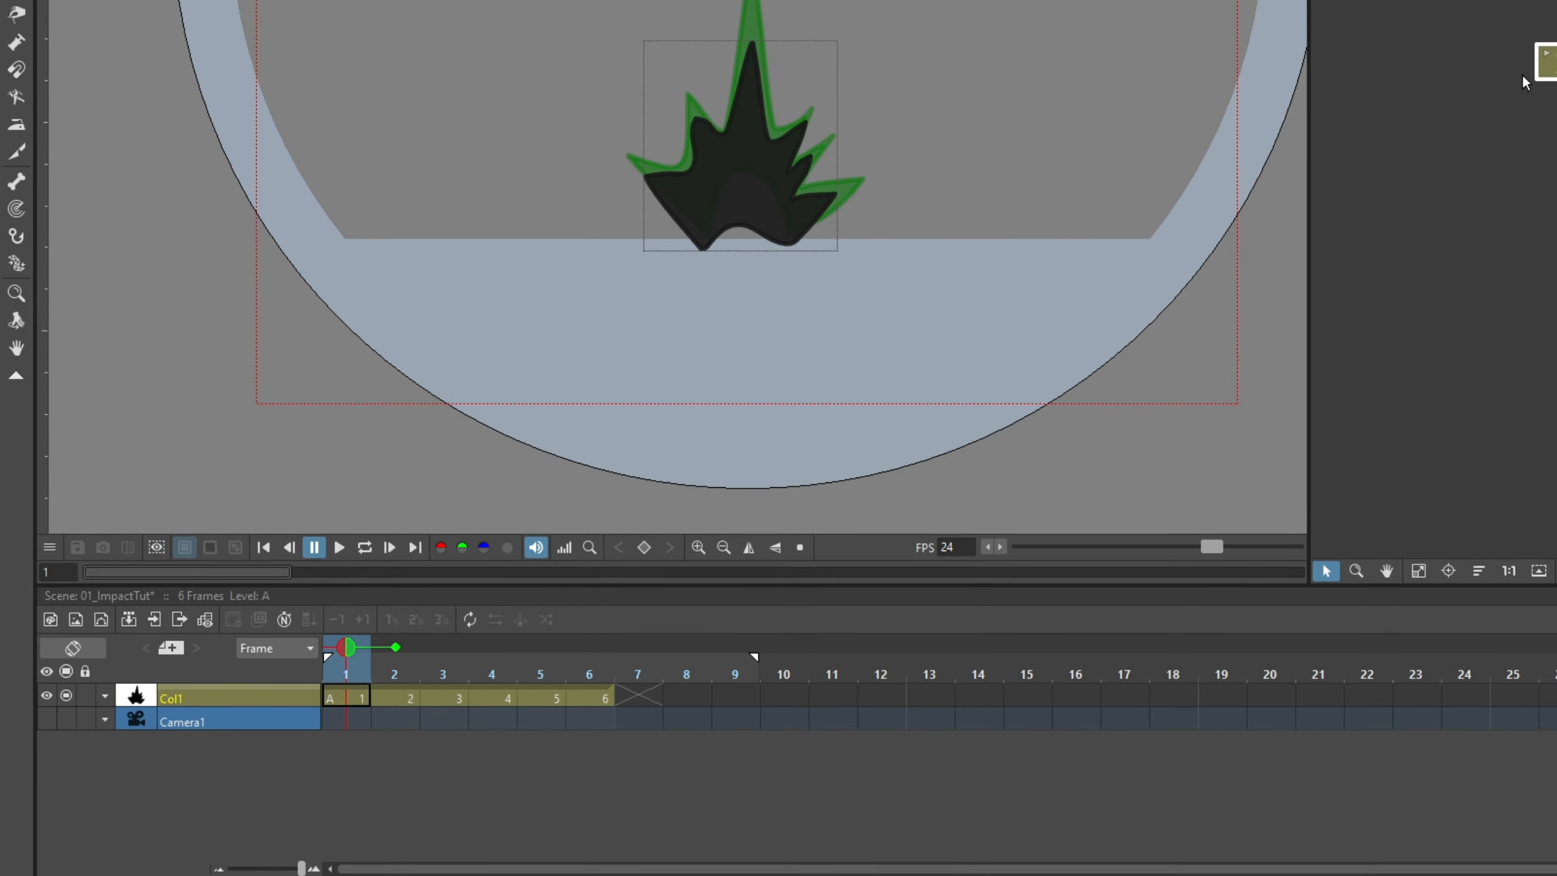
pyautogui.doubleClick(182, 698)
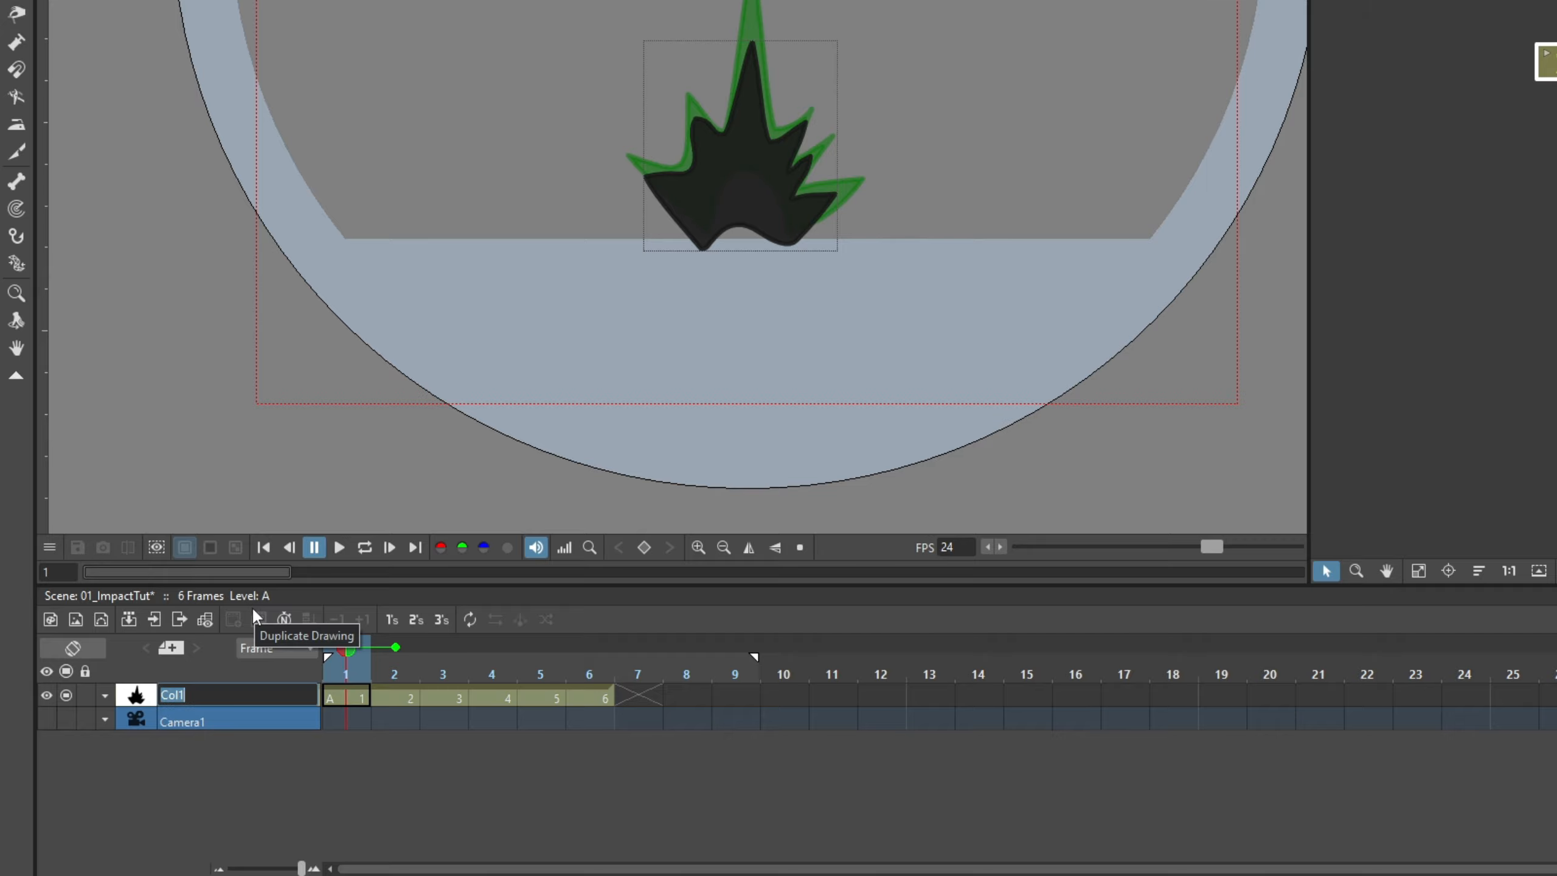
pyautogui.write('Impact01')
pyautogui.press('Return')
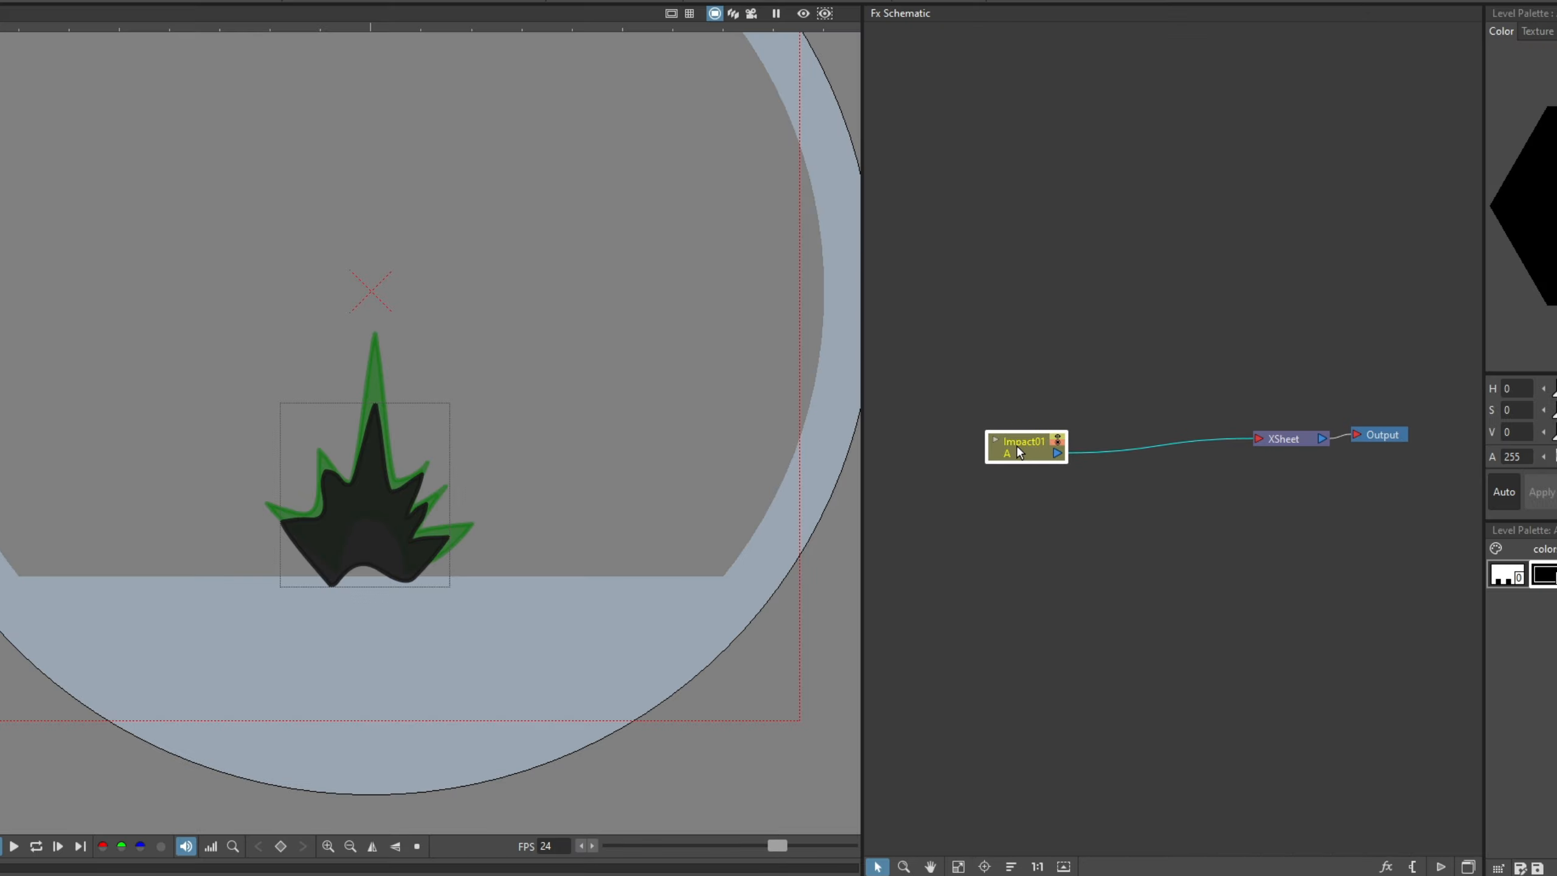
pyautogui.rightClick(1026, 452)
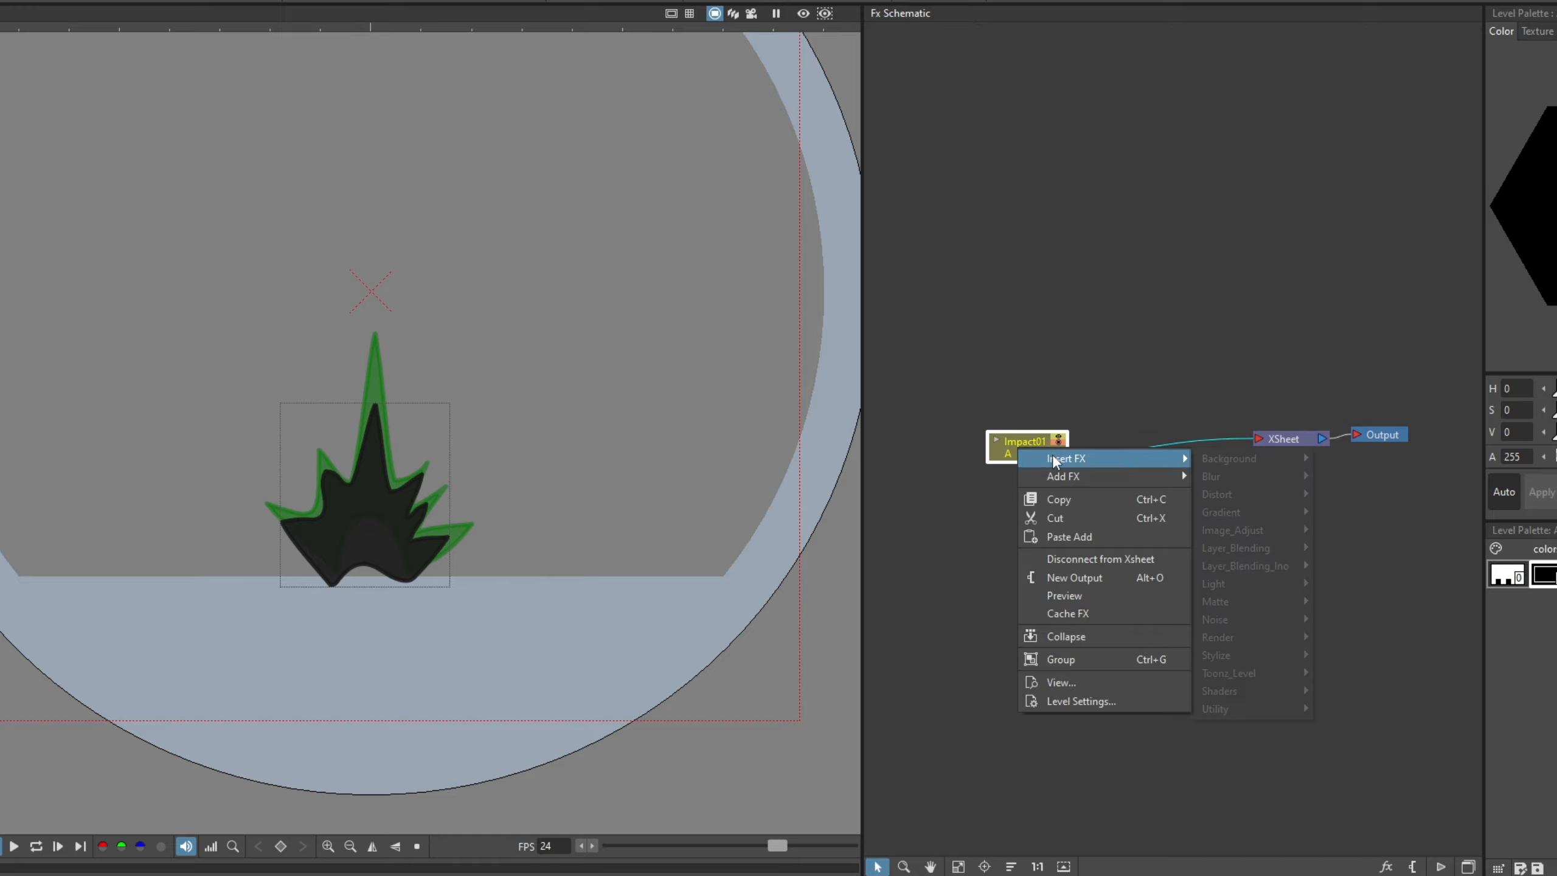
pyautogui.moveTo(1165, 461)
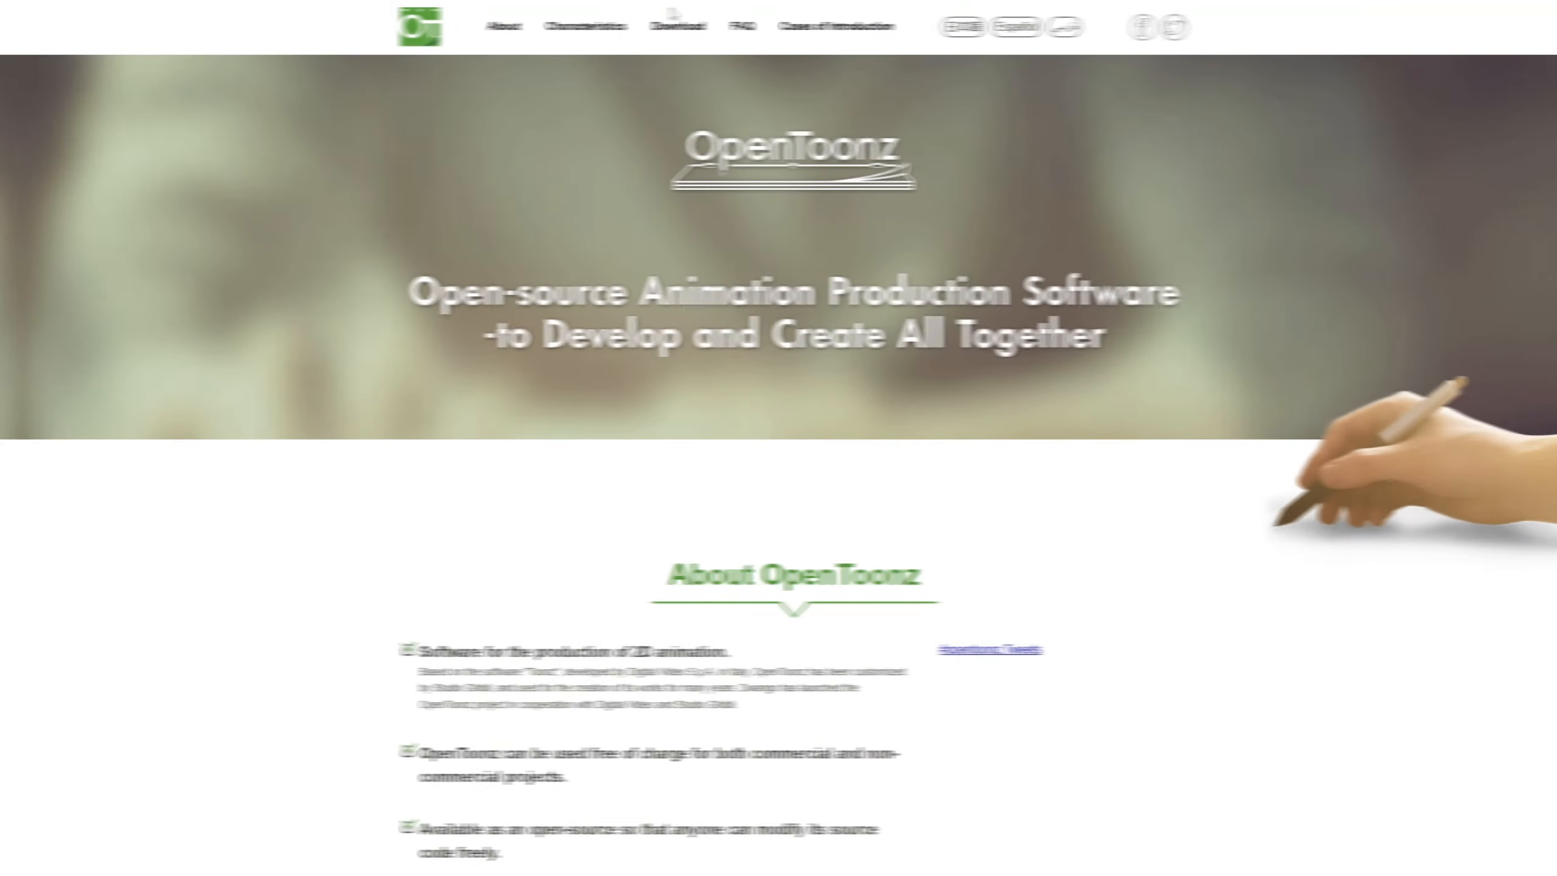
# Go to the Effects download from the OpenToonz website and examine the README's instructions for using the prebuilt plugins.
pyautogui.click(674, 25)
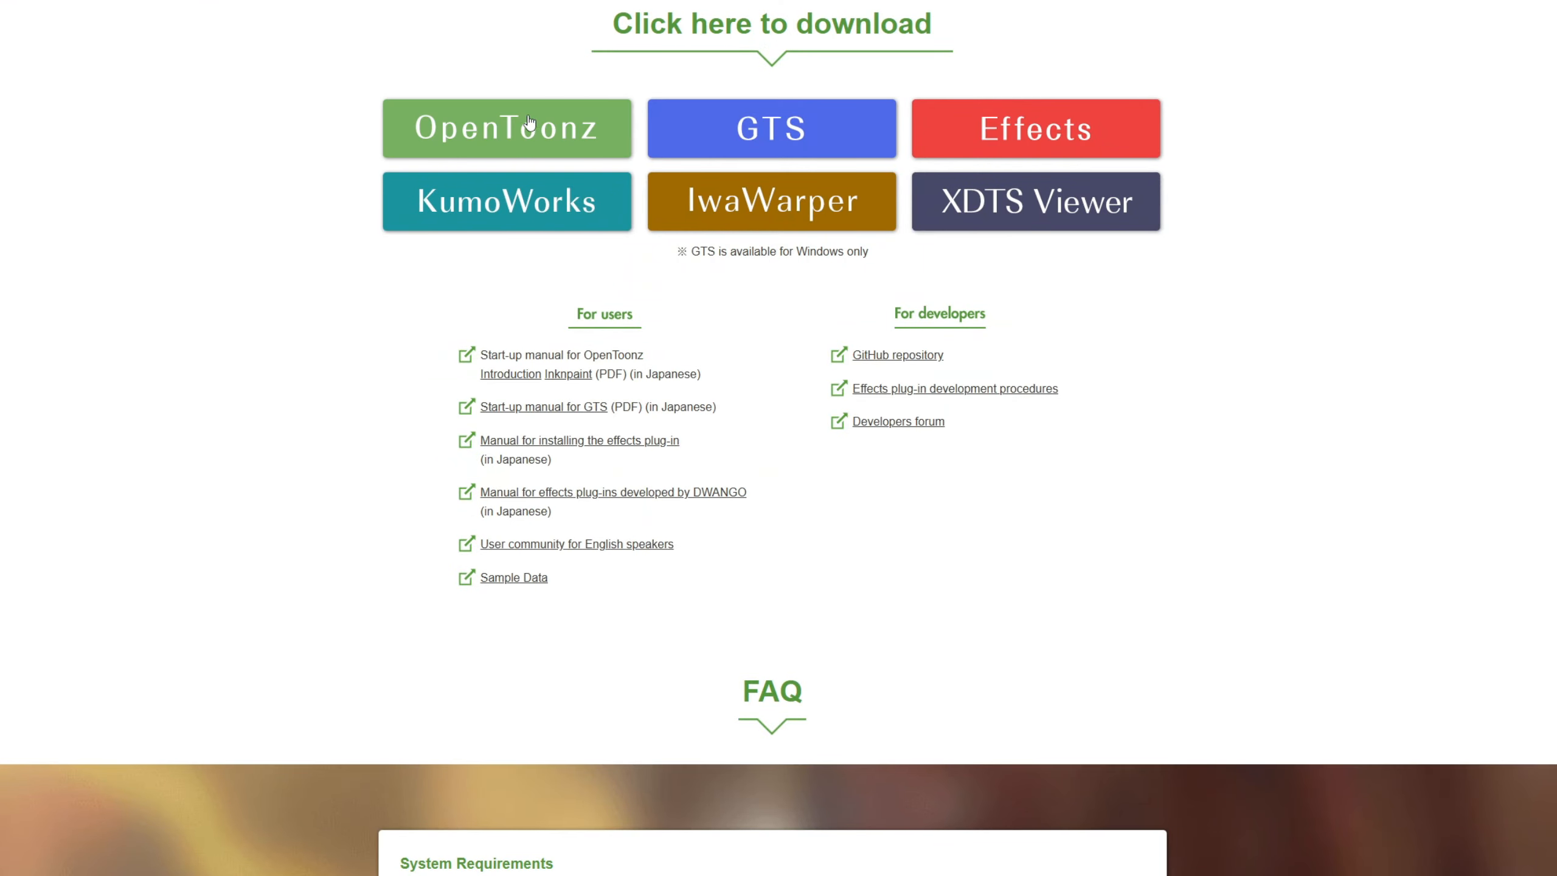
pyautogui.click(997, 132)
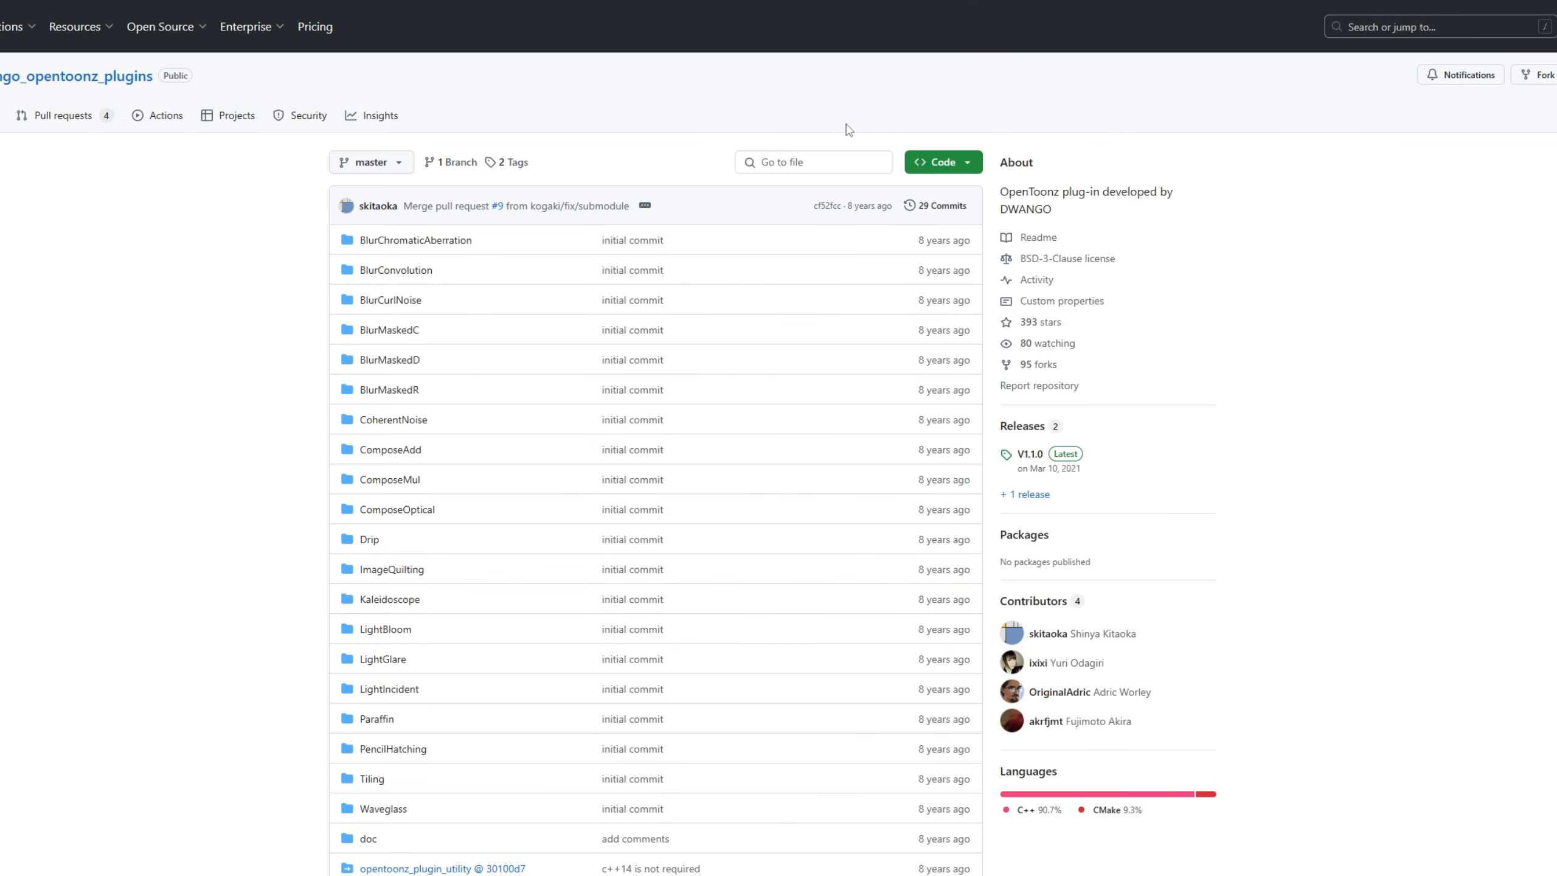
pyautogui.scroll(-10, 448, 351)
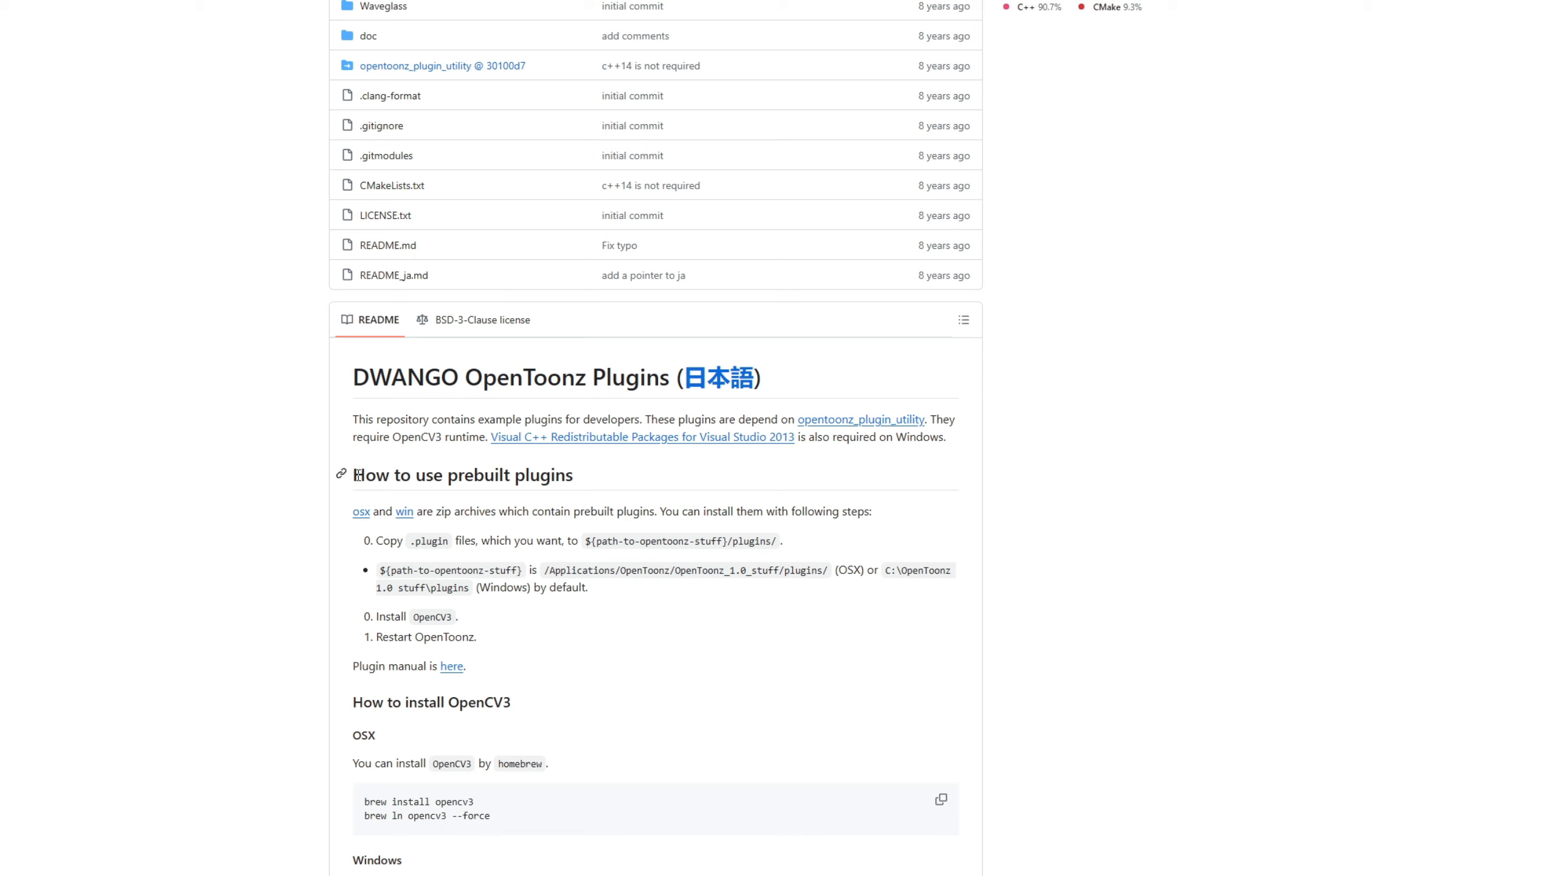
pyautogui.moveTo(348, 477); pyautogui.dragTo(475, 478)
pyautogui.moveTo(412, 540); pyautogui.dragTo(477, 540)
pyautogui.click(570, 542)
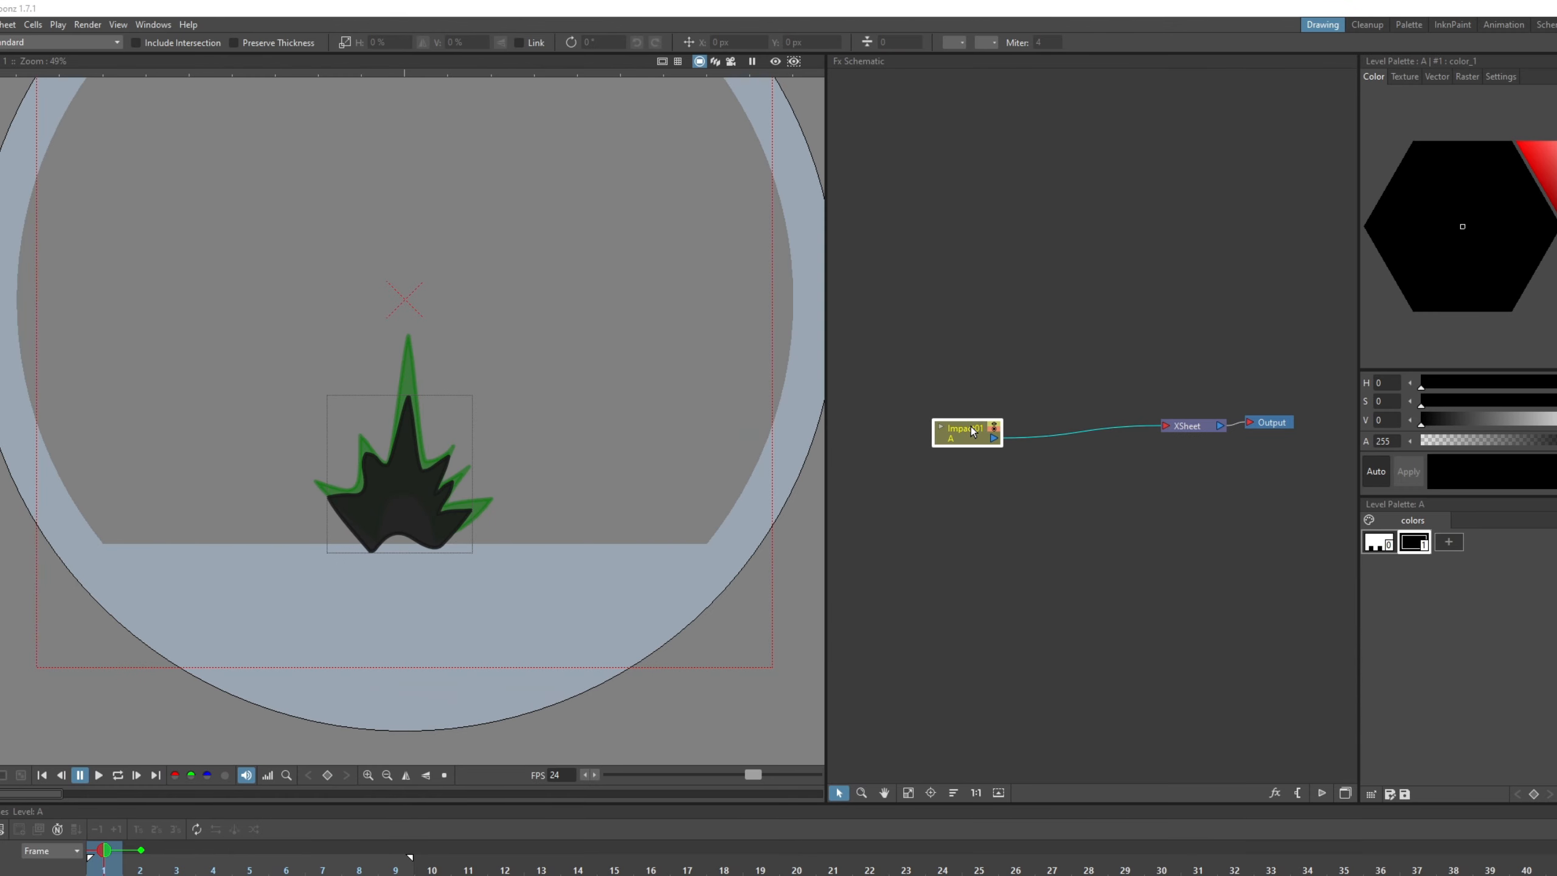
# Insert a Glow light effect between the Impact01 and XSheet nodes and position its node in the Fx Schematic.
pyautogui.rightClick(972, 431)
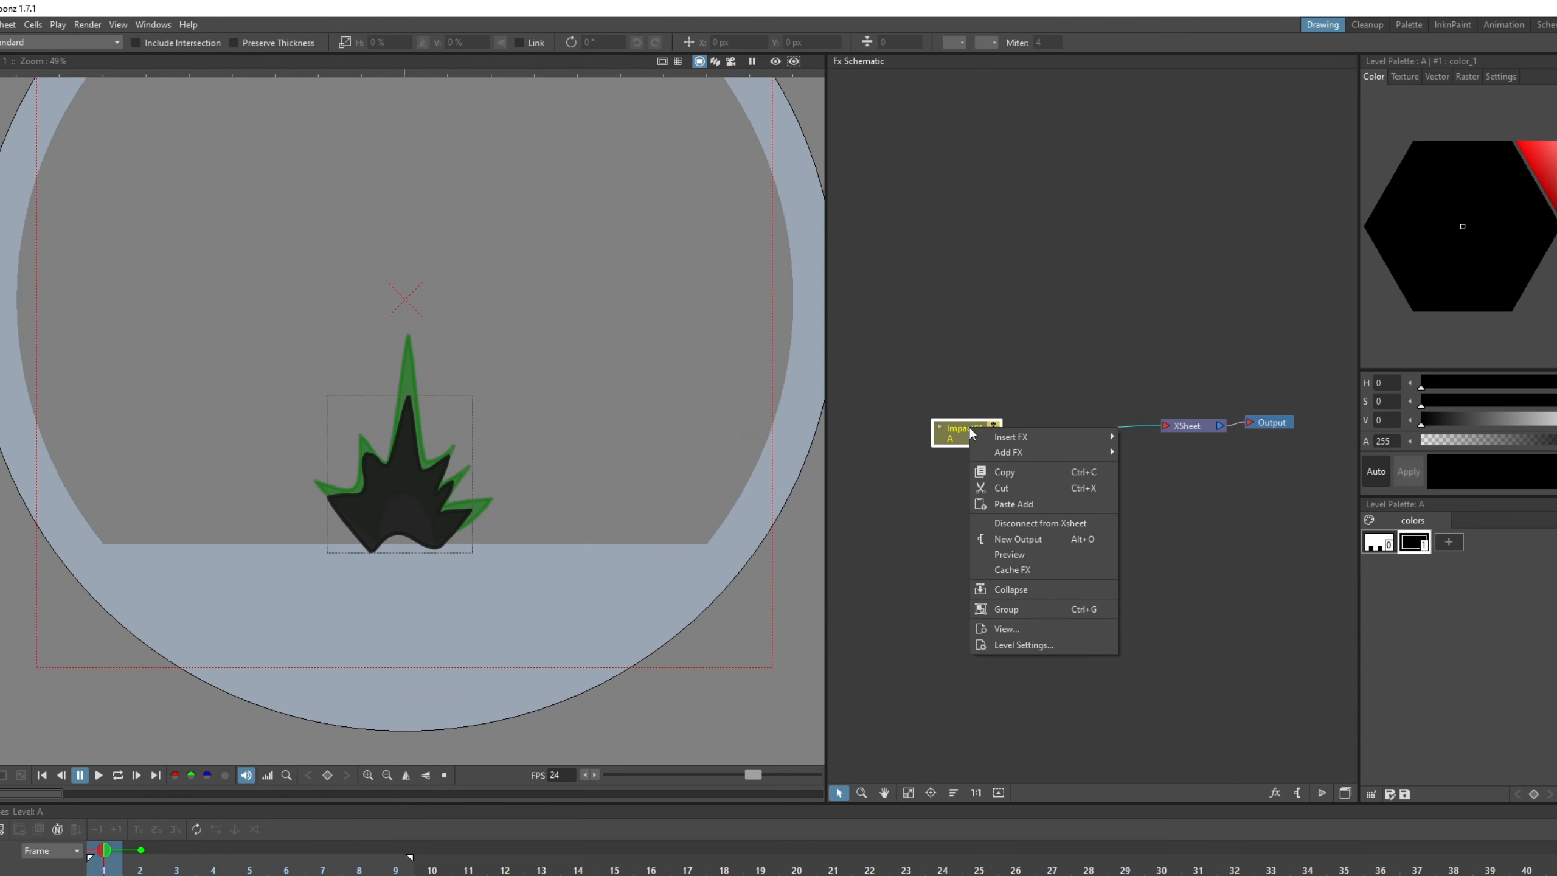
pyautogui.moveTo(1010, 434)
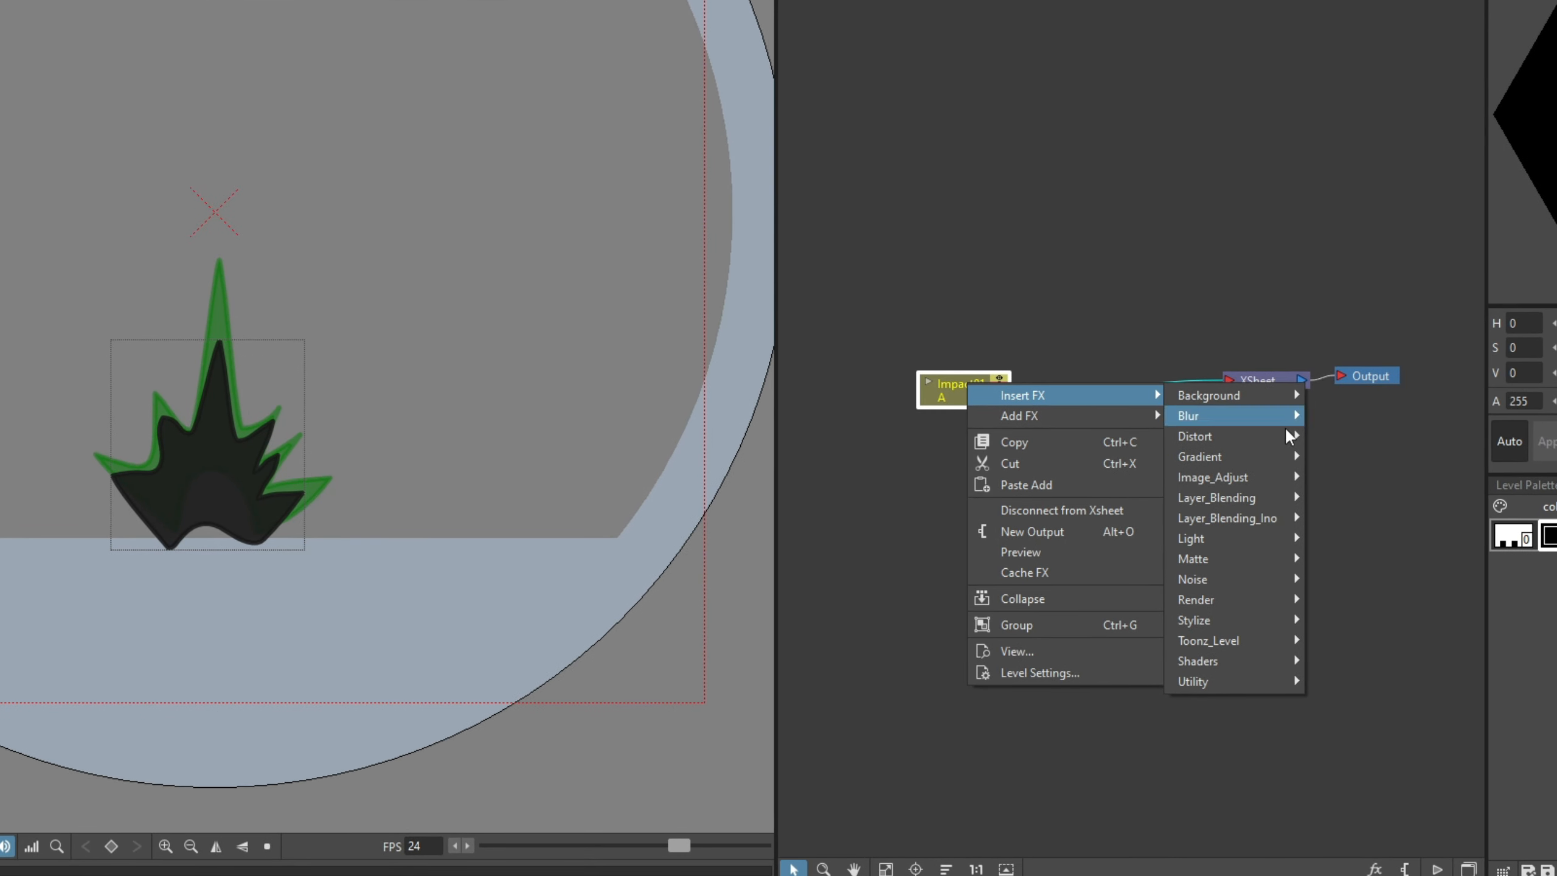
pyautogui.moveTo(1277, 534)
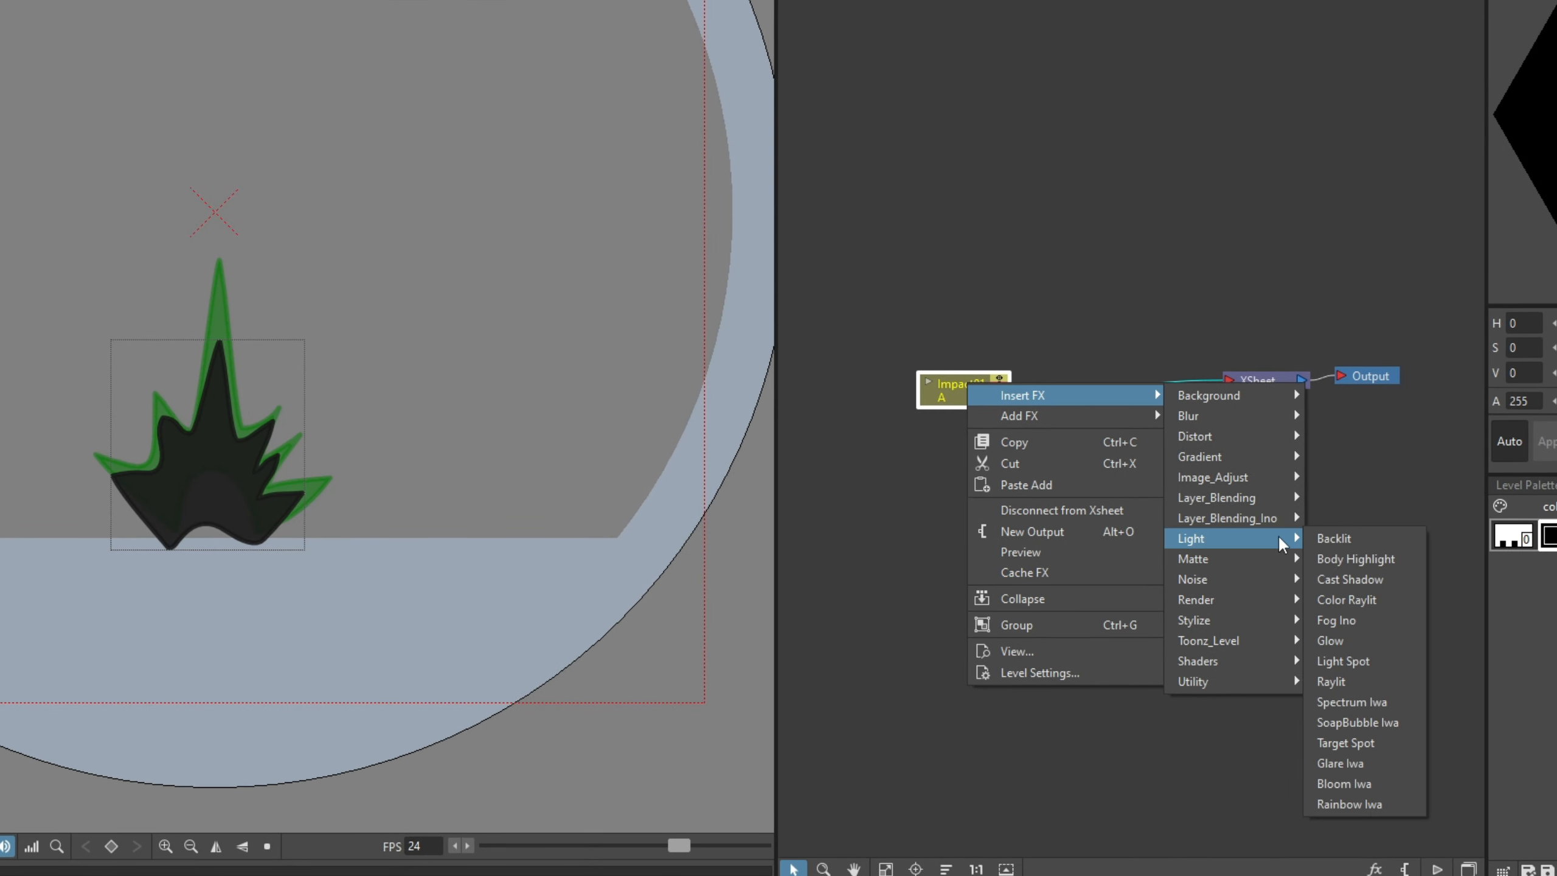
pyautogui.click(1375, 643)
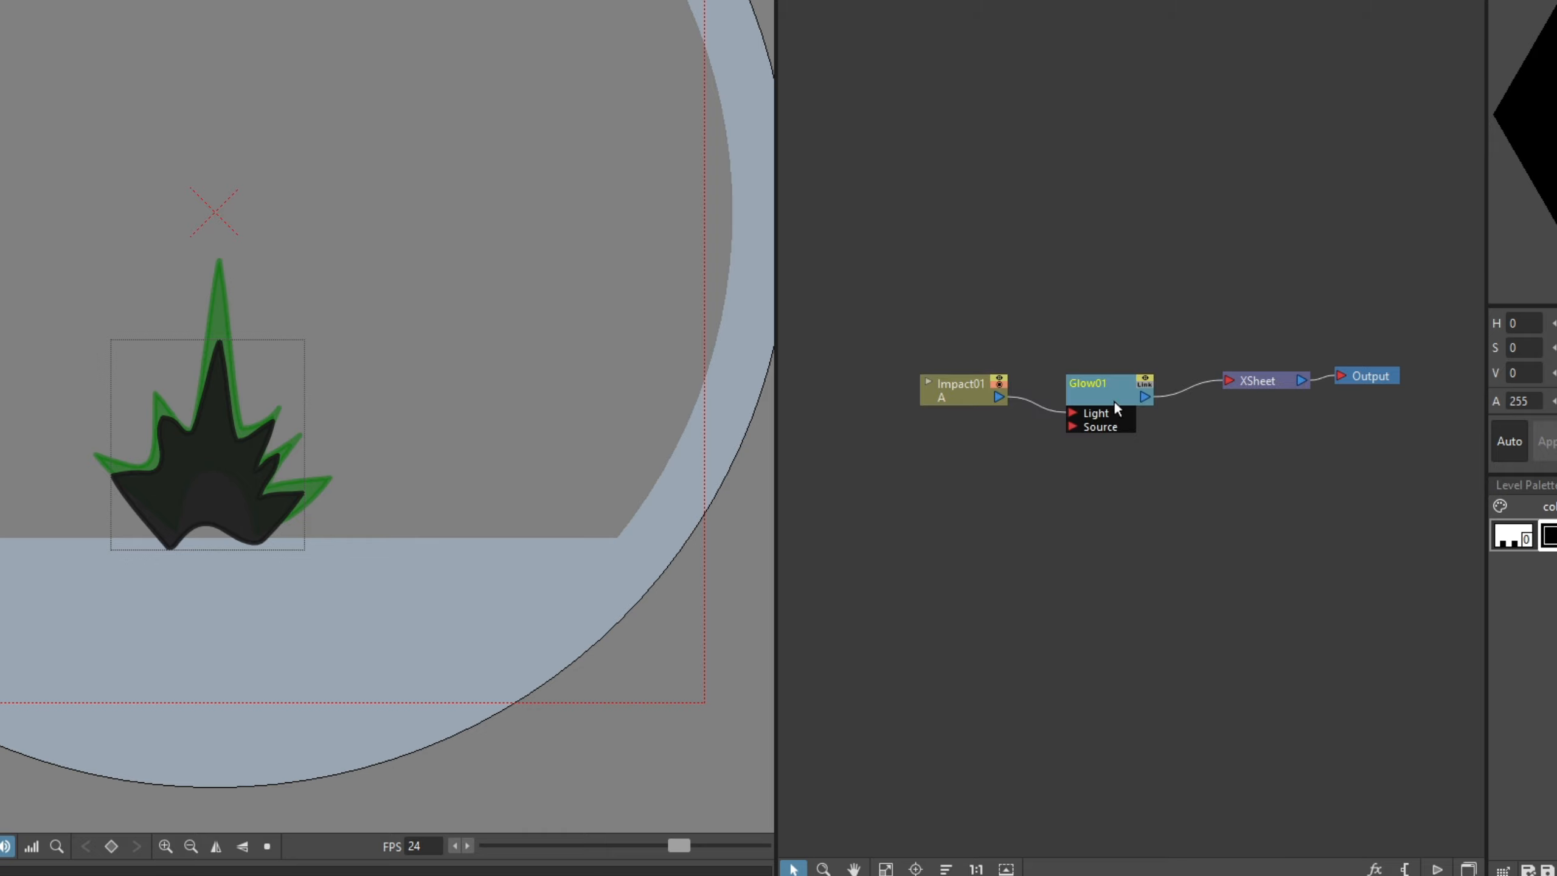
pyautogui.moveTo(1114, 399); pyautogui.dragTo(1091, 365)
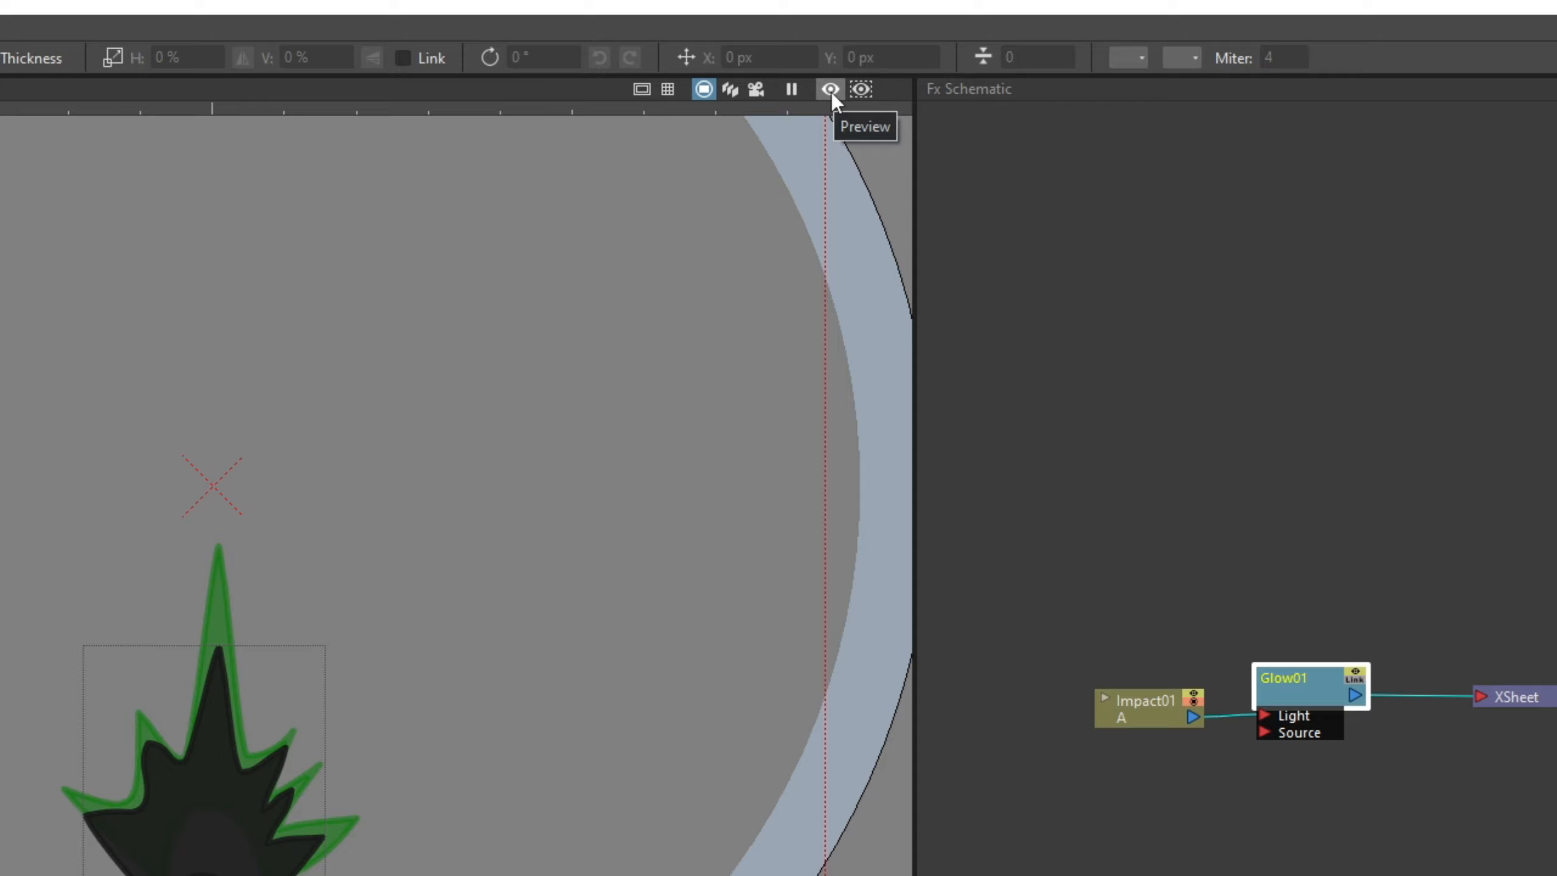
# Turn on the viewer's preview to show the glow, and briefly check the blue channel in grayscale.
pyautogui.click(831, 90)
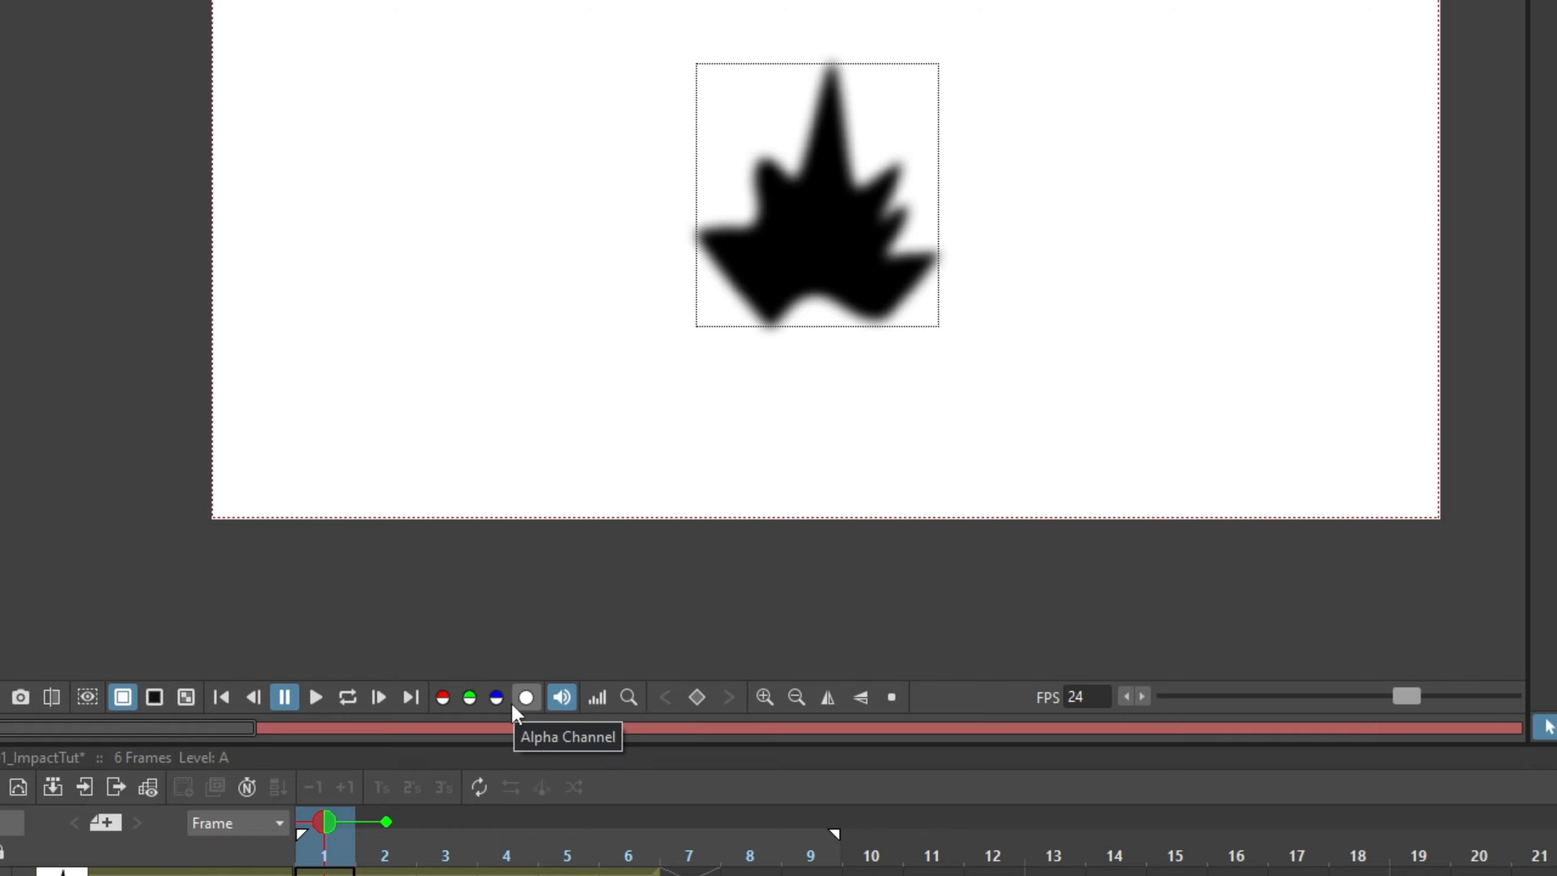
pyautogui.click(496, 706)
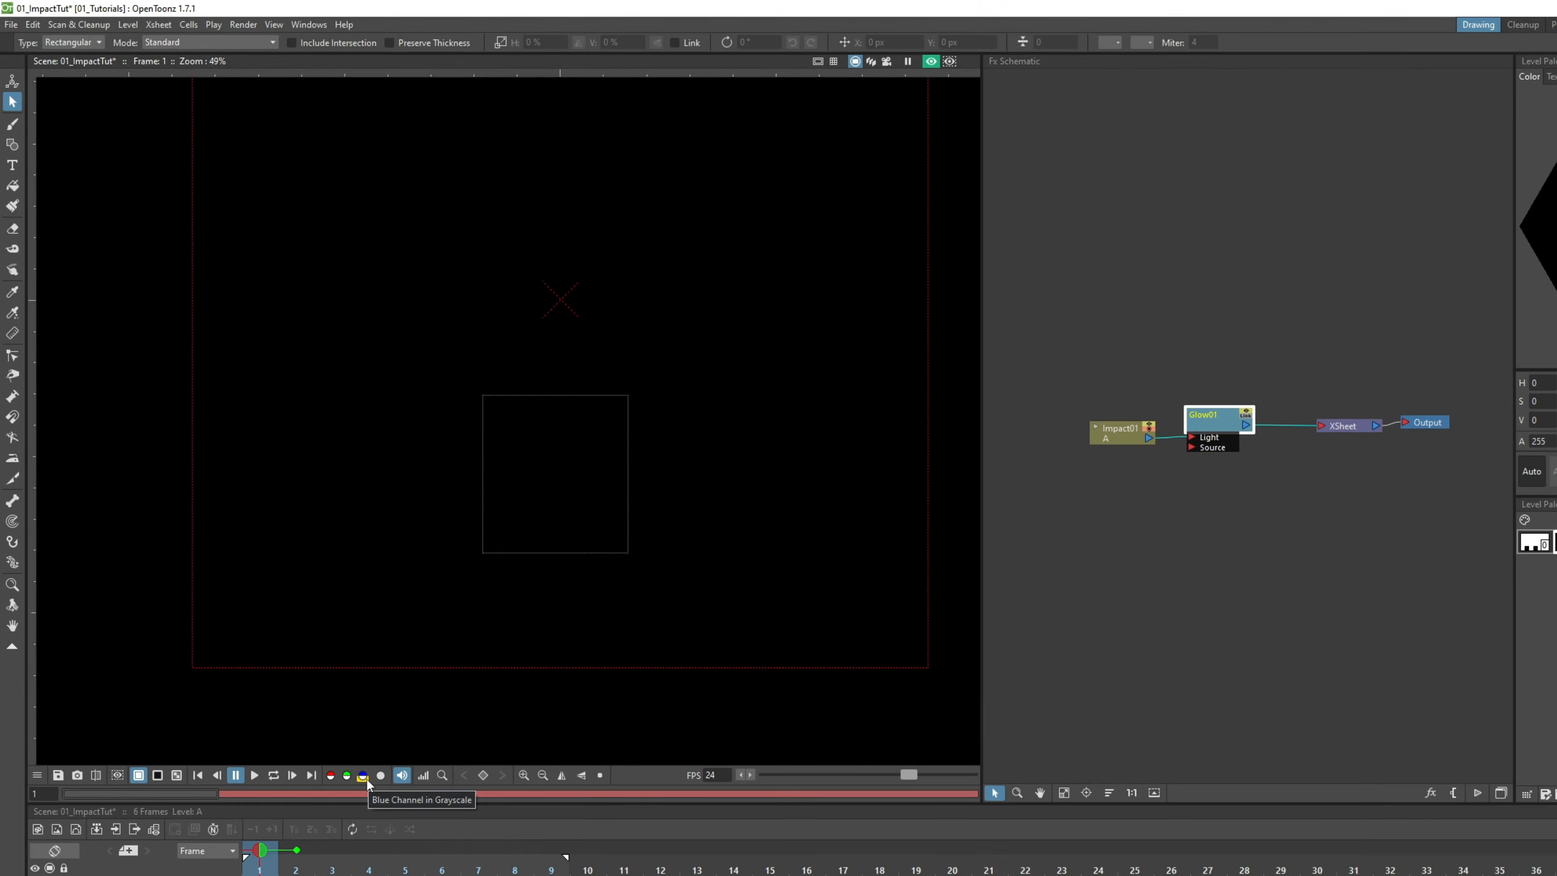
pyautogui.click(366, 777)
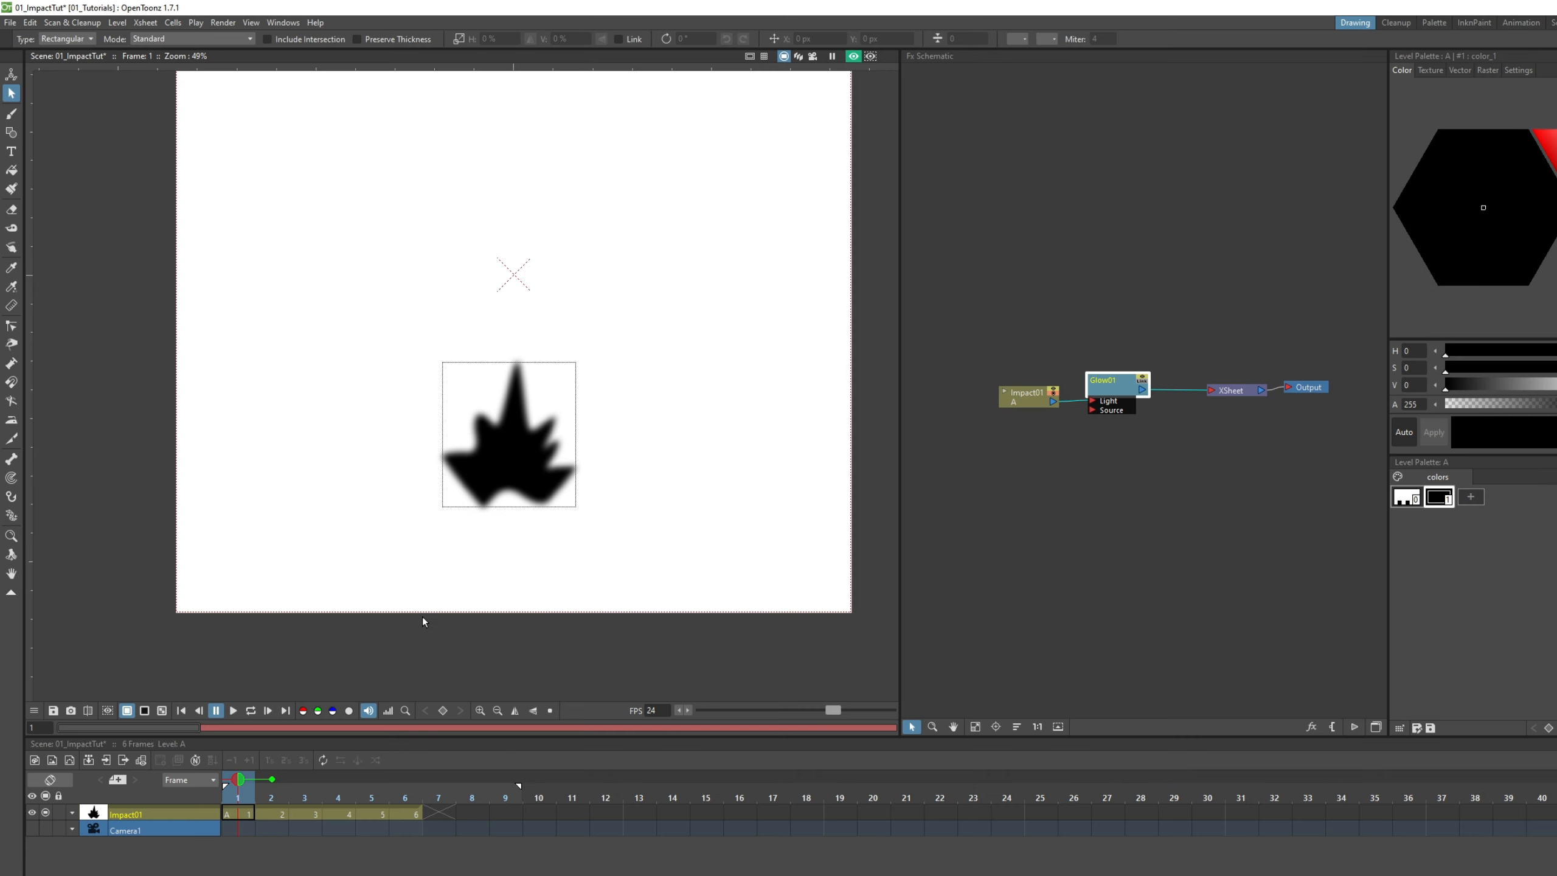
# Change the black palette colour of the Impact01 drawing to white.
pyautogui.click(226, 814)
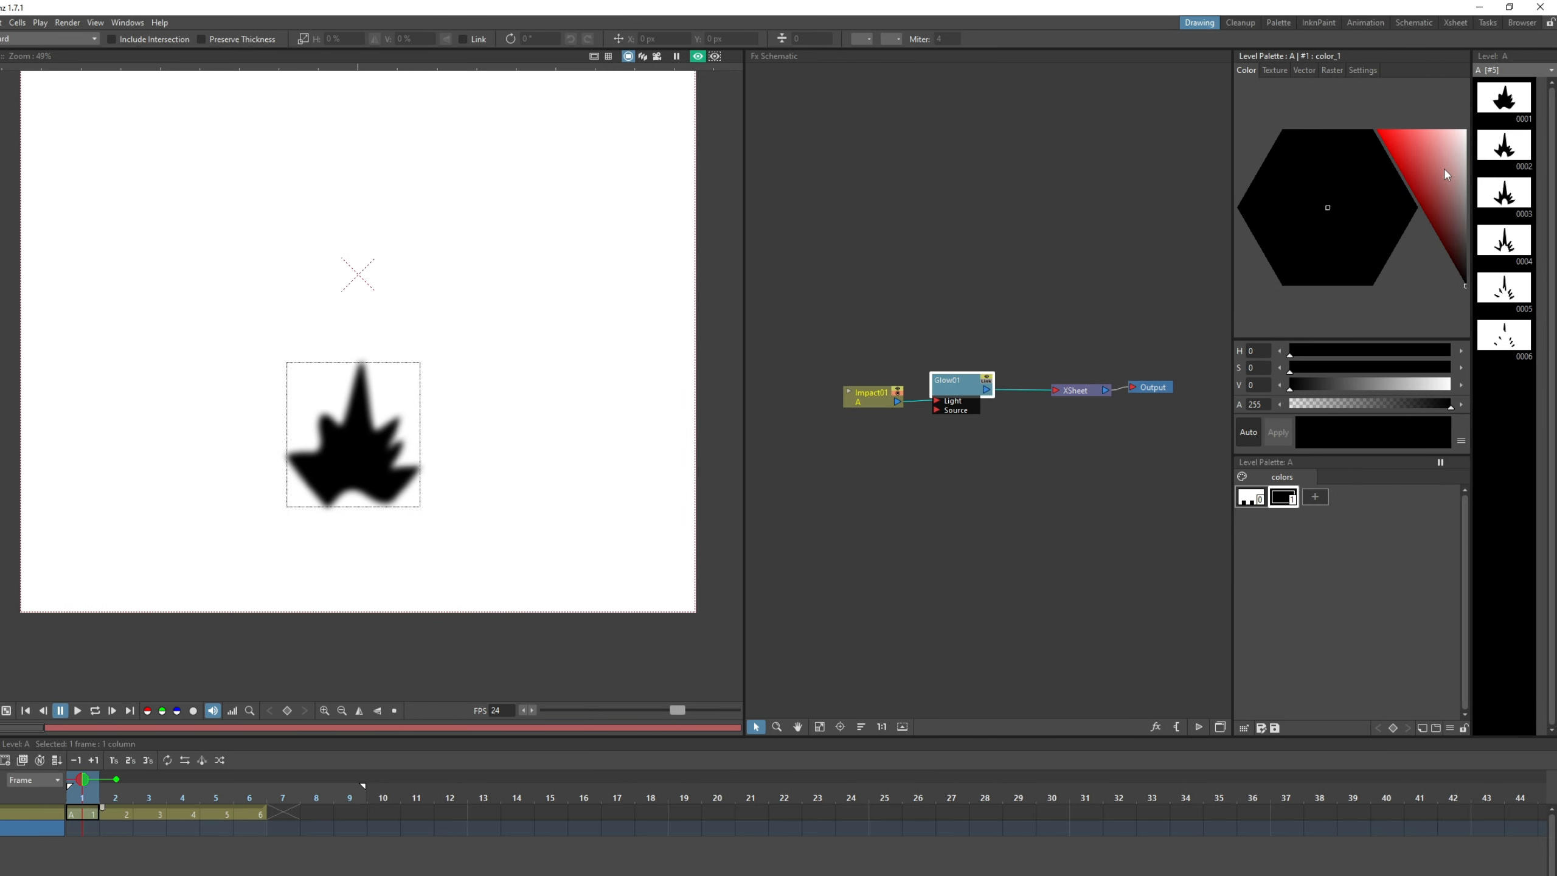
pyautogui.moveTo(1450, 172); pyautogui.dragTo(1474, 76)
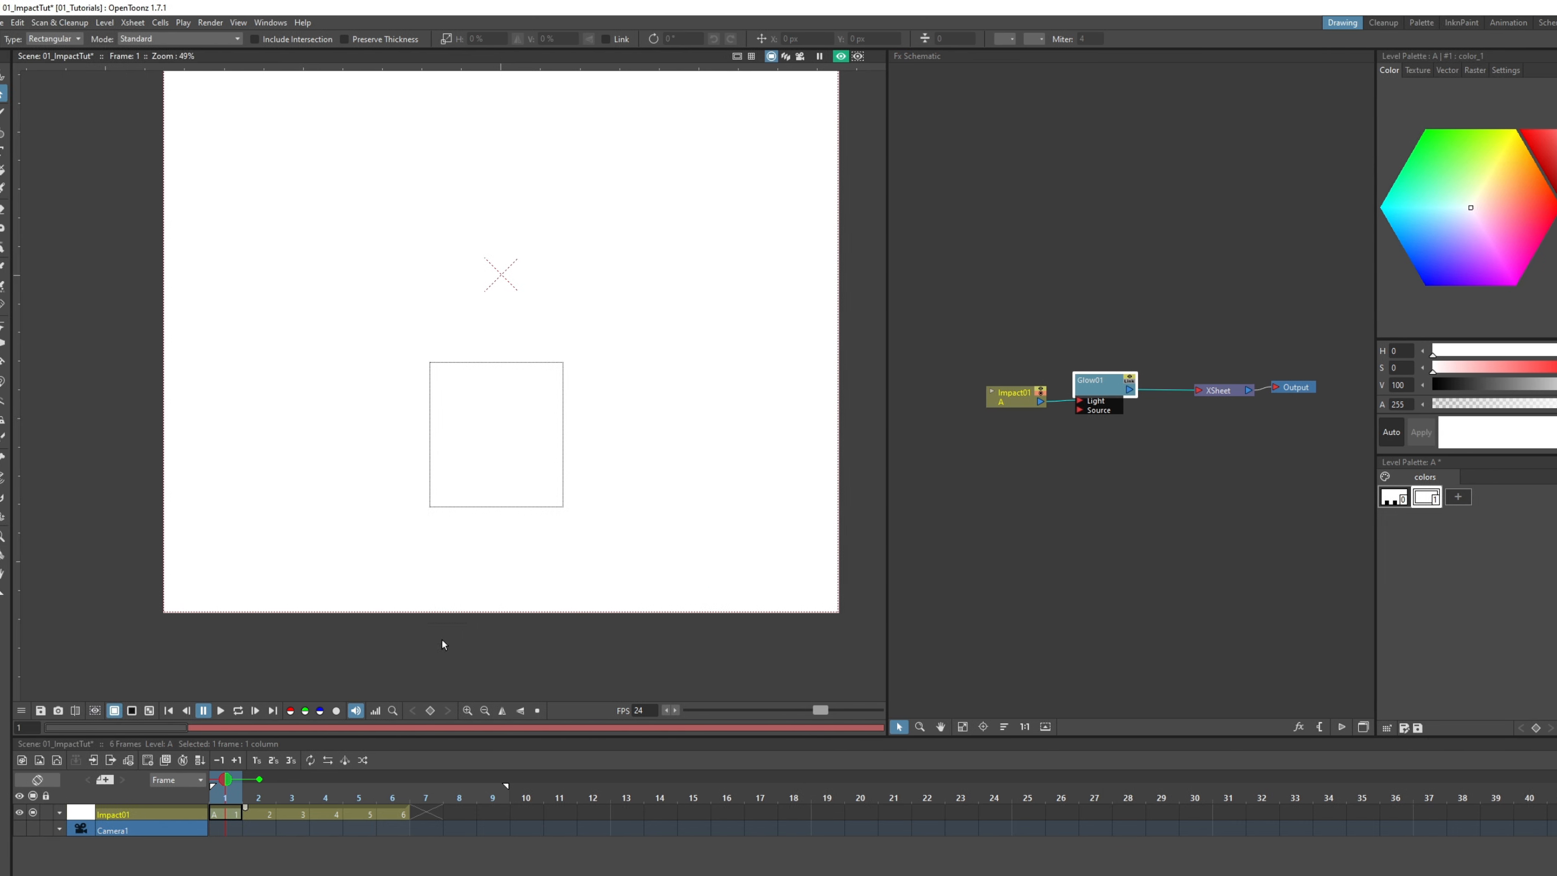
# Show the drawing against a black background in the viewer and connect the Impact01 node to the Glow effect's Source input.
pyautogui.click(332, 711)
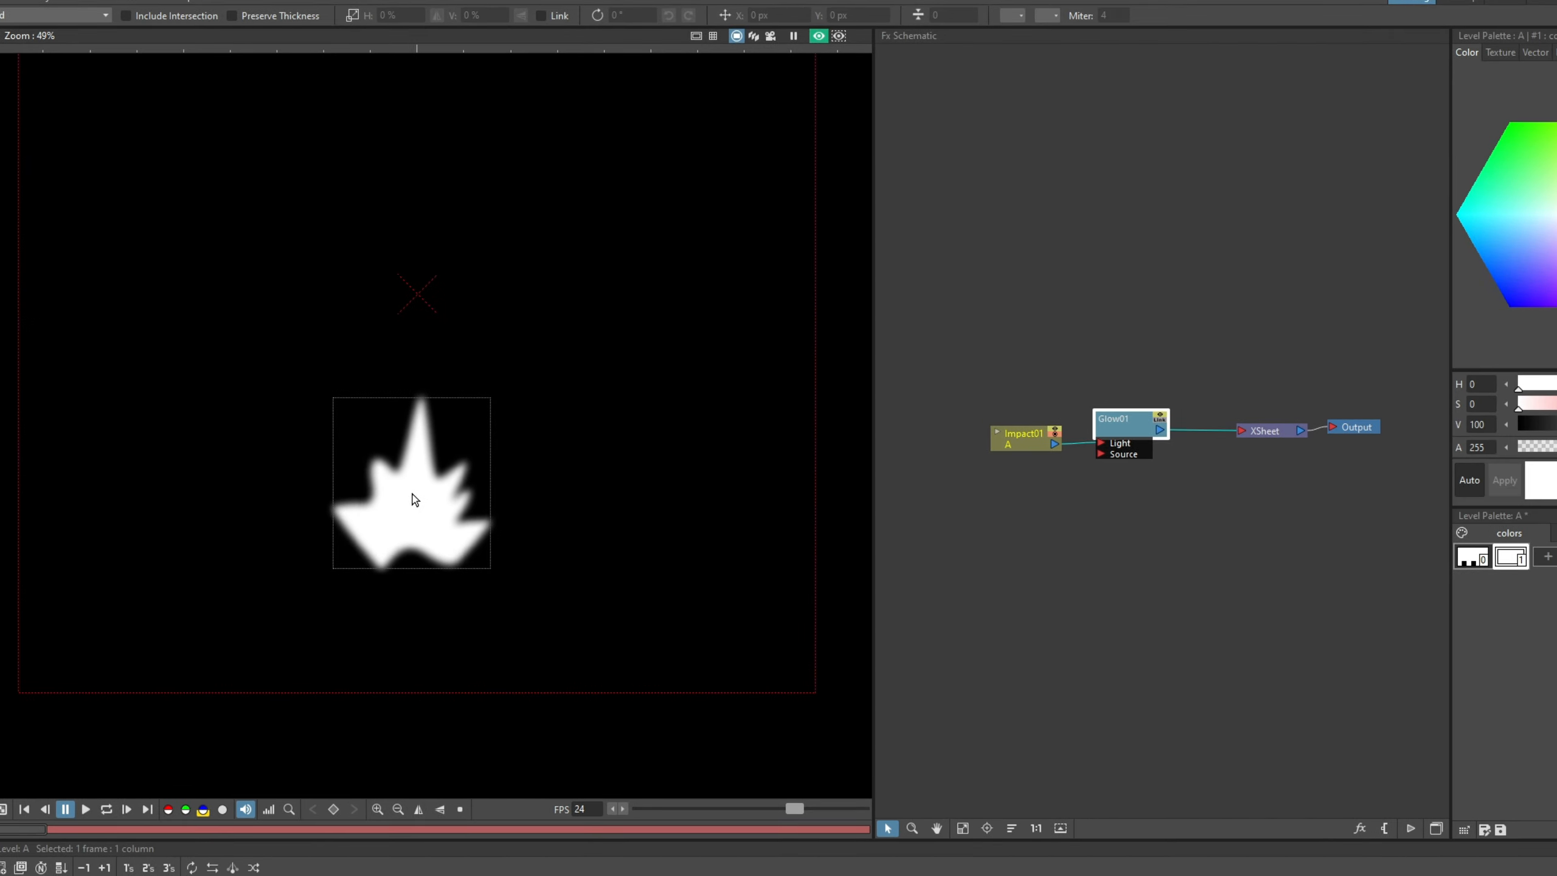
pyautogui.moveTo(1056, 450); pyautogui.dragTo(1105, 458)
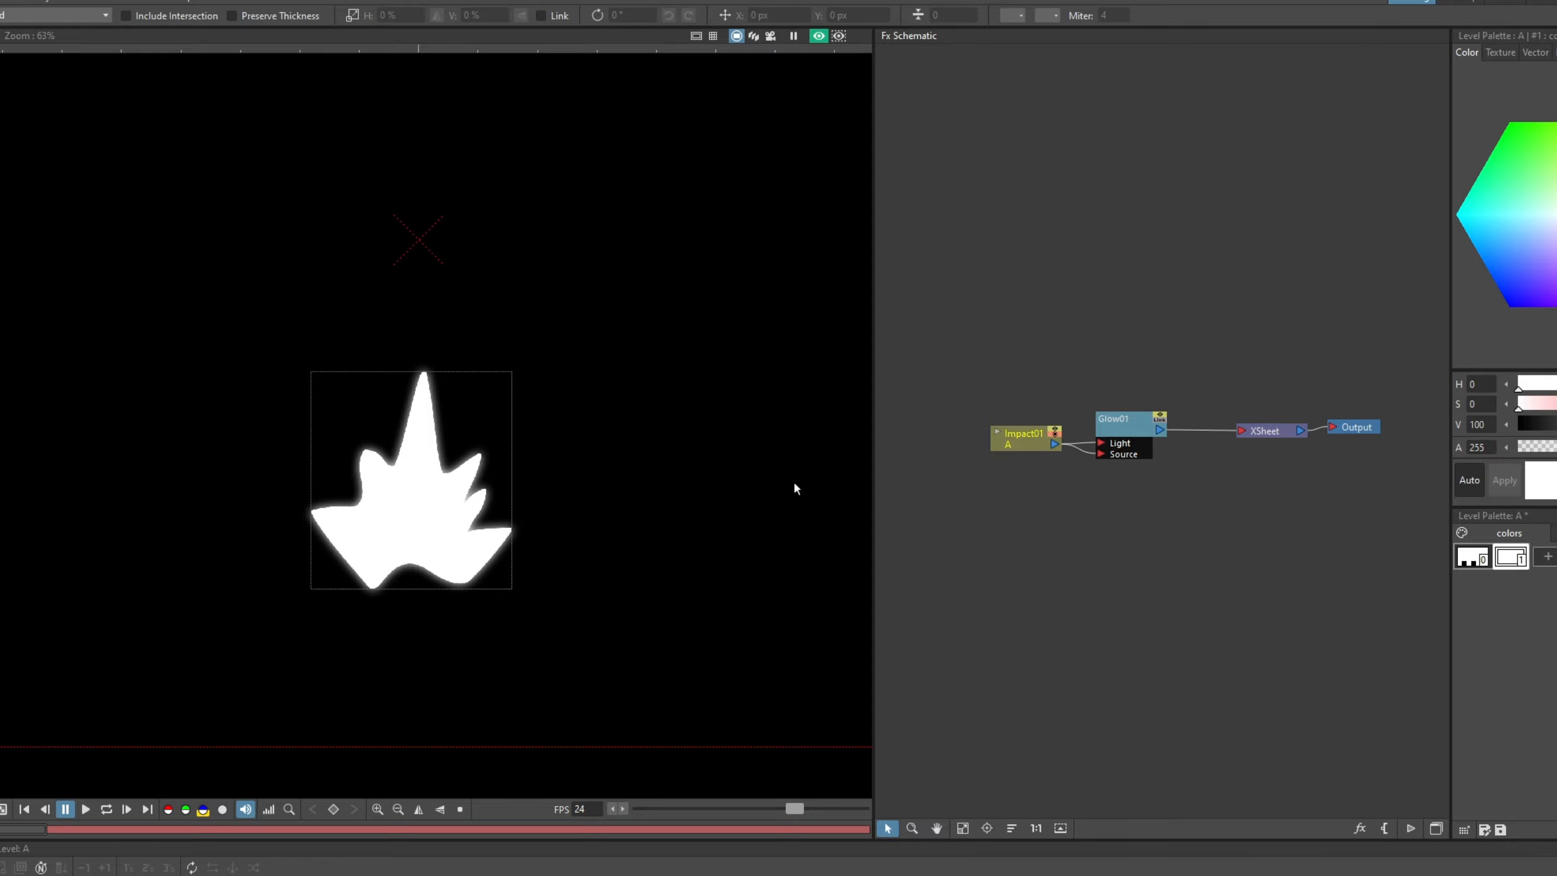
# Open the Glow effect's settings and set its blur to 80 px.
pyautogui.click(1132, 431)
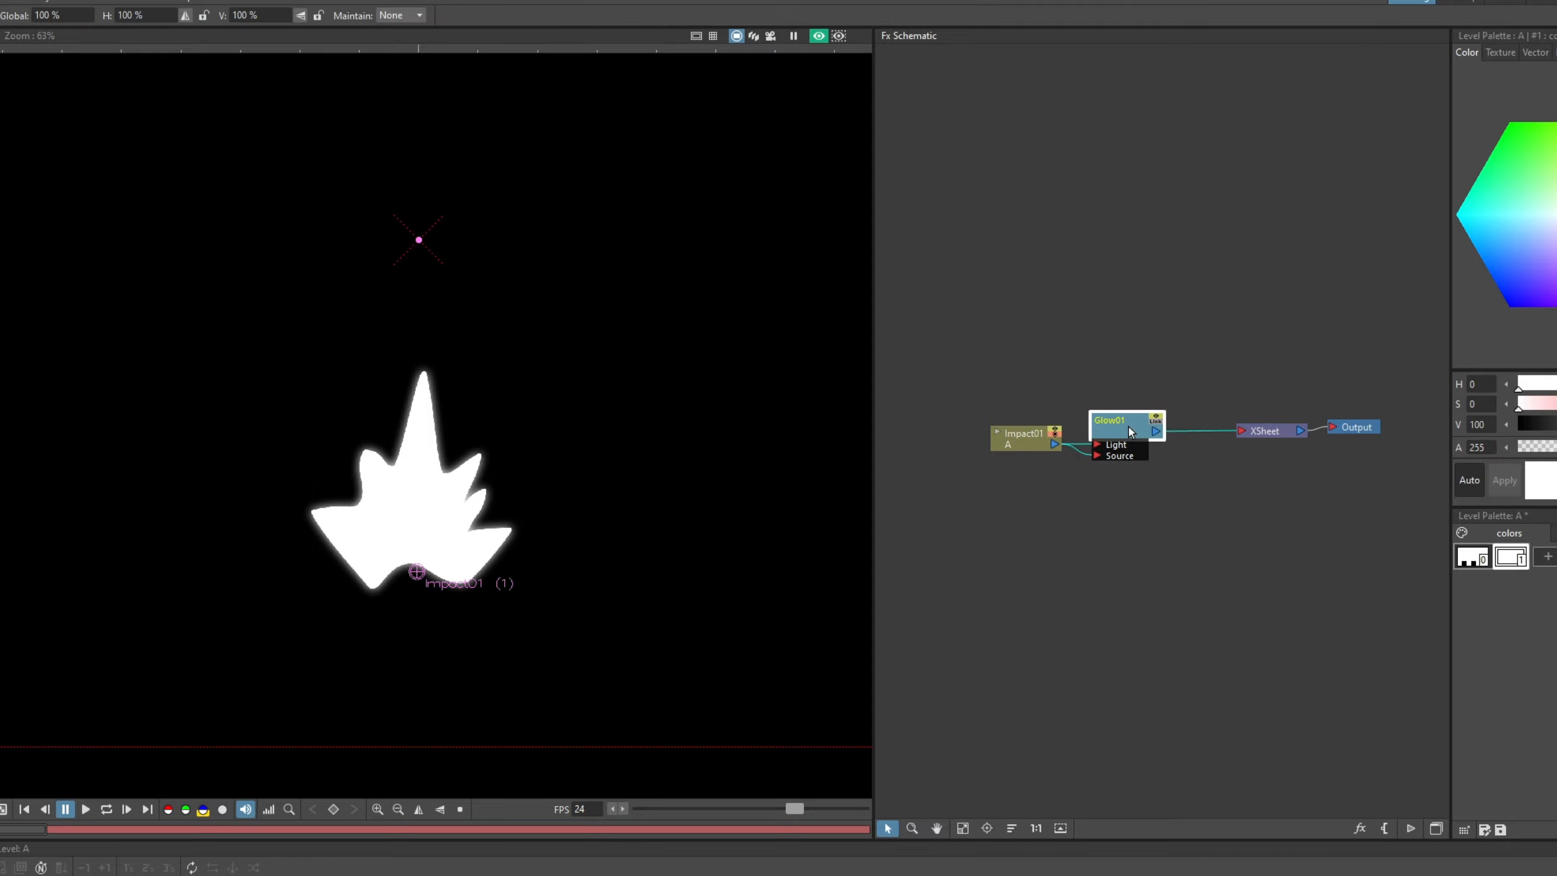
pyautogui.doubleClick(1131, 432)
pyautogui.click(1082, 632)
pyautogui.click(1083, 603)
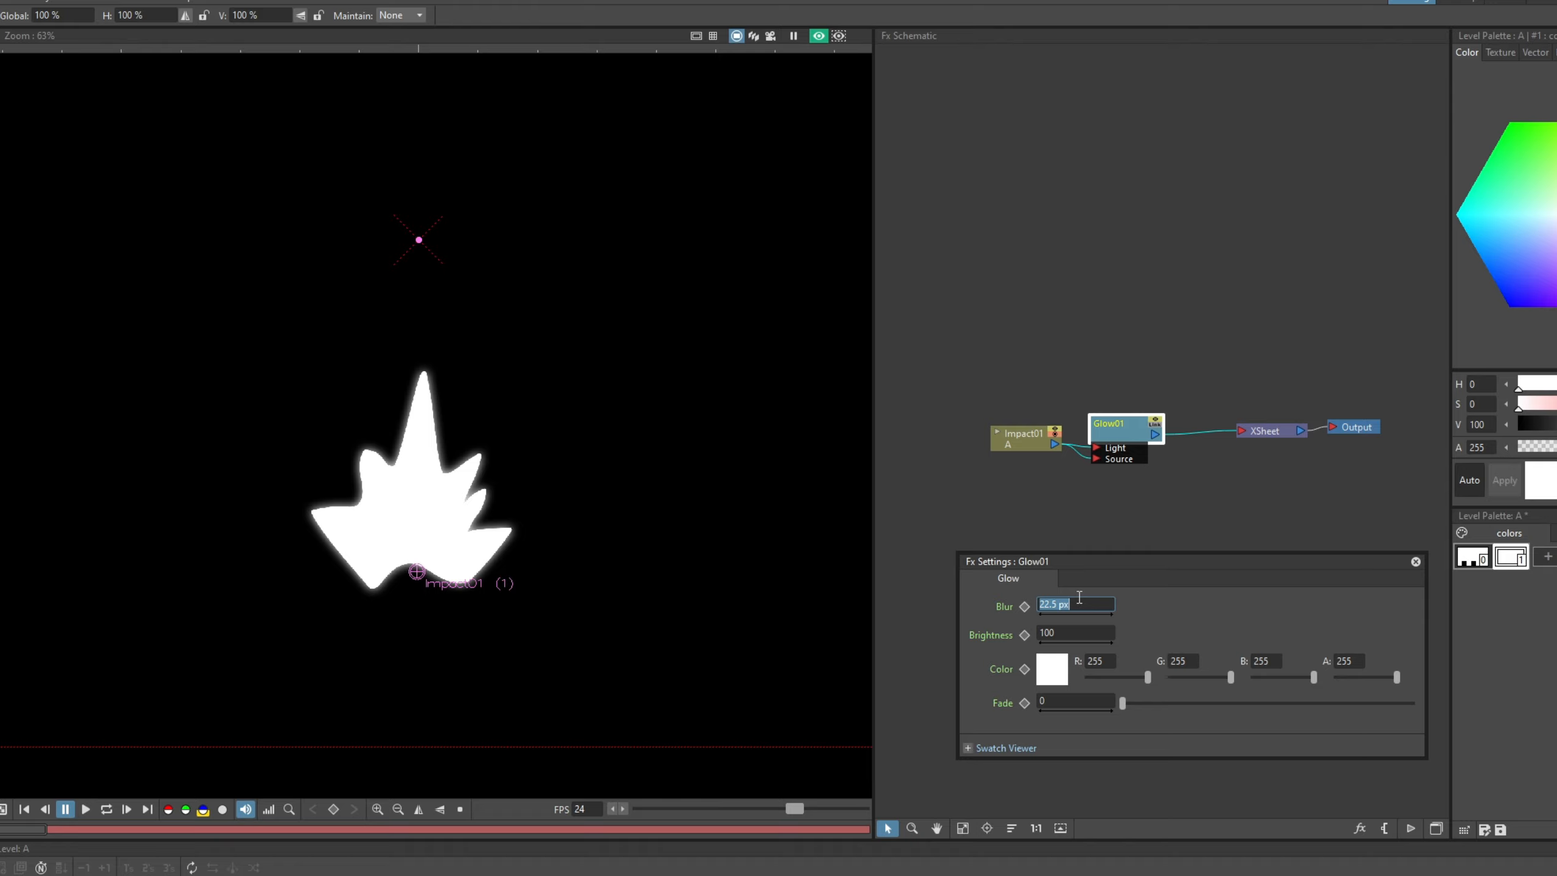
pyautogui.write('80')
pyautogui.press('Return')
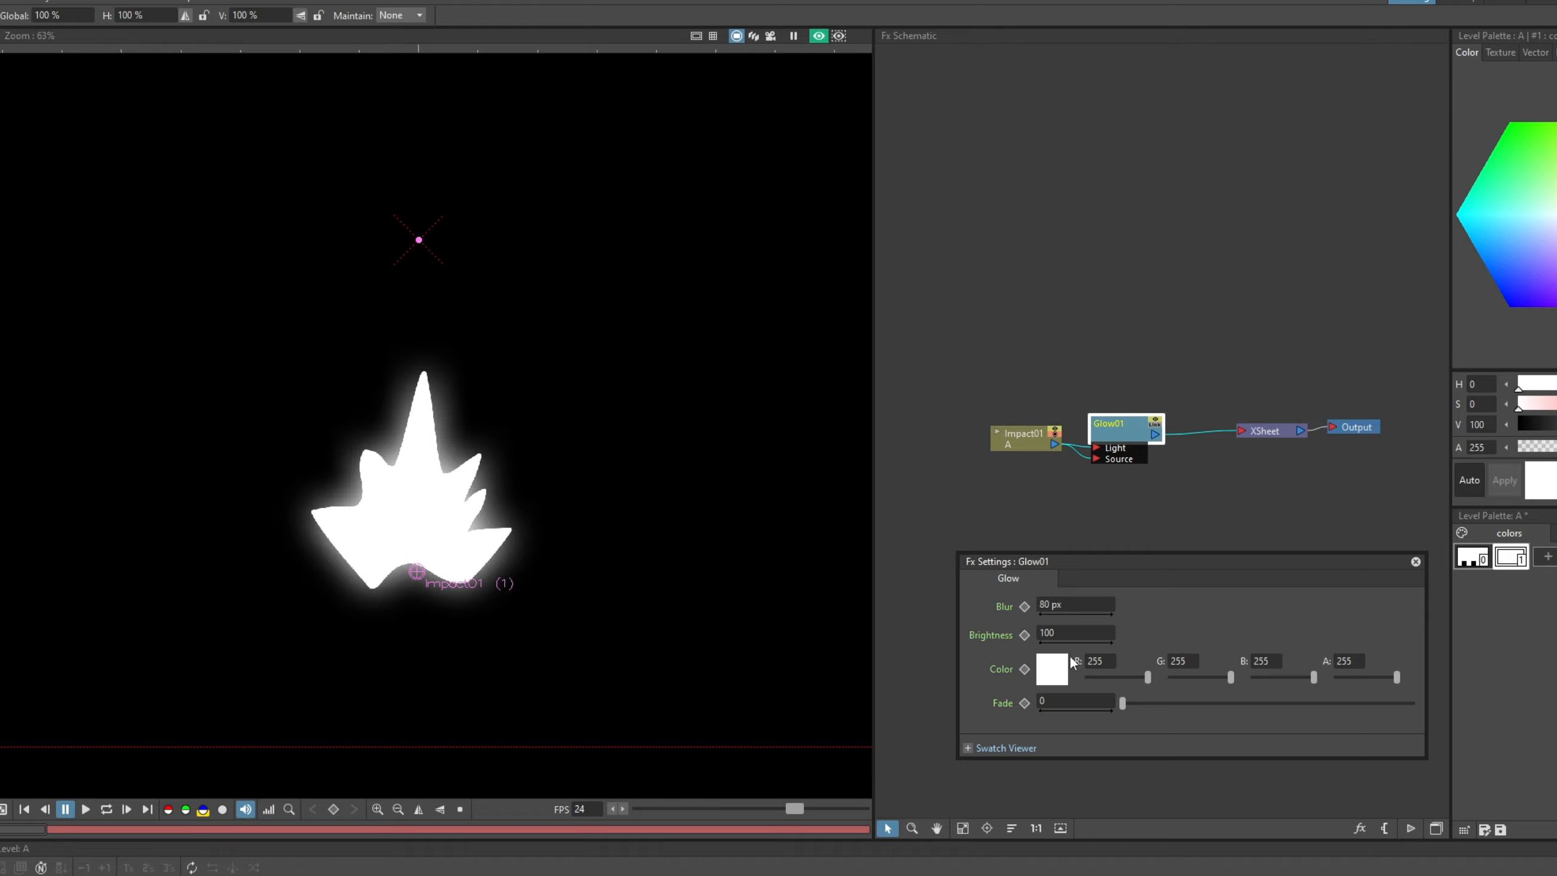
# Try a brightness of 200 for the Glow effect and set it back to 100.
pyautogui.click(1076, 634)
pyautogui.write('200')
pyautogui.press('Return')
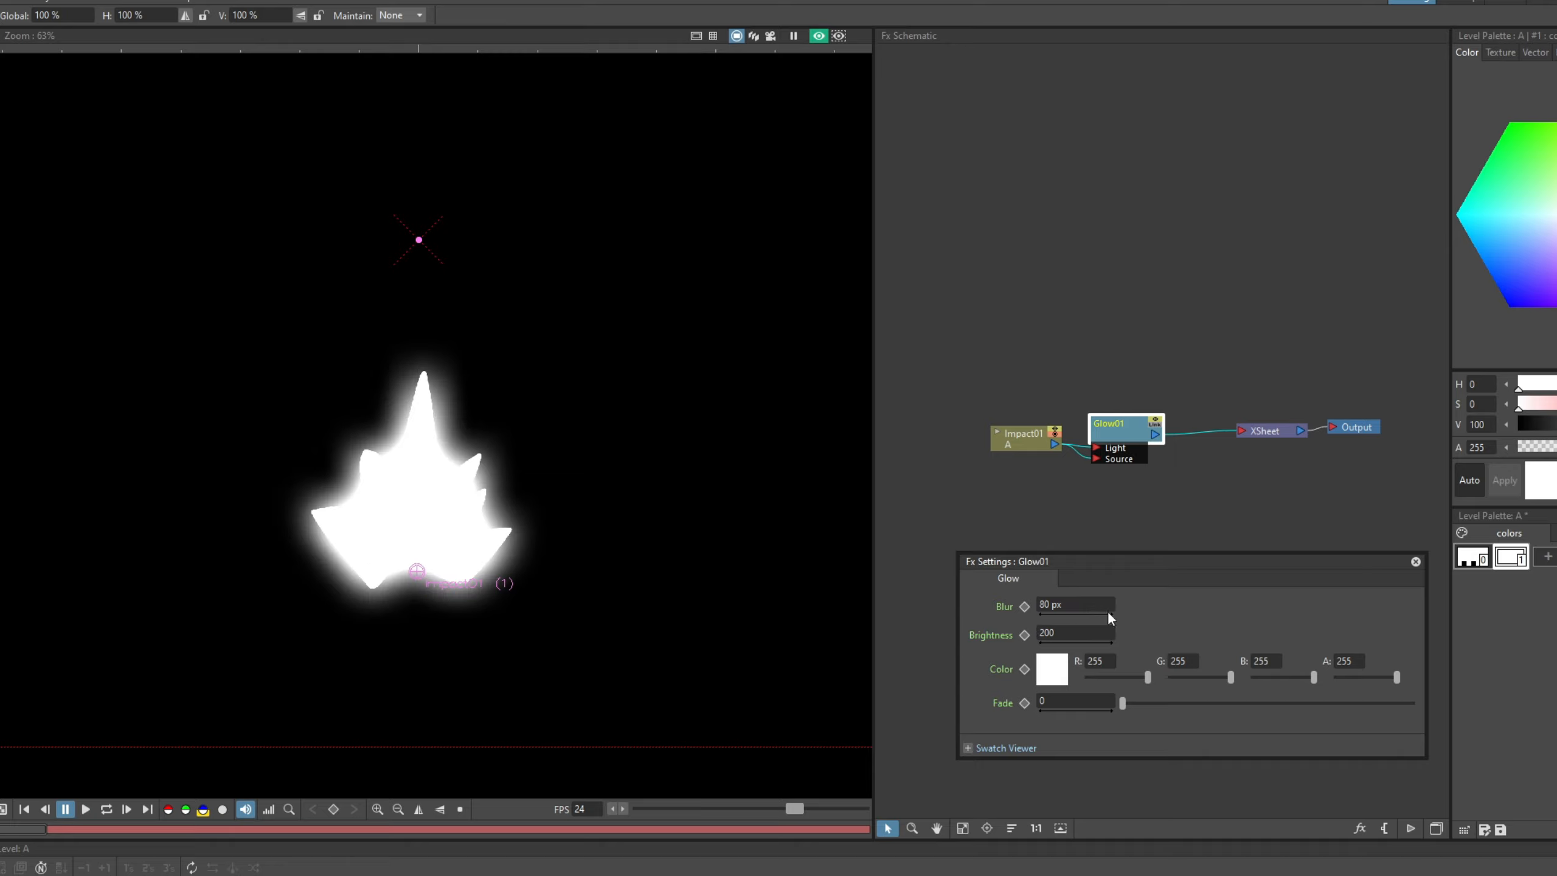
pyautogui.click(1075, 633)
pyautogui.write('100')
pyautogui.press('Return')
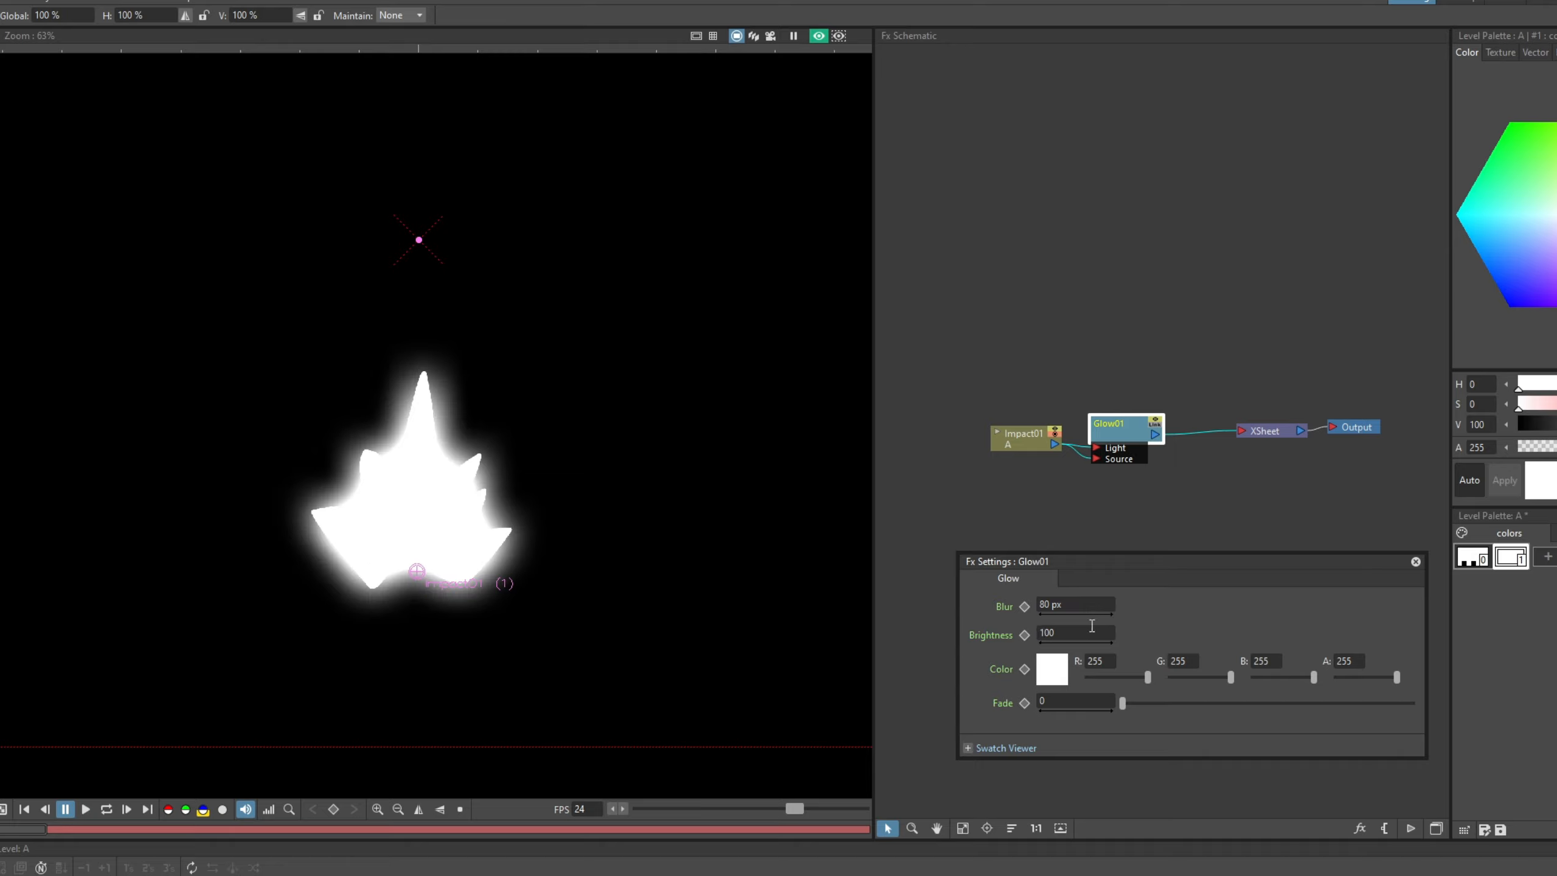